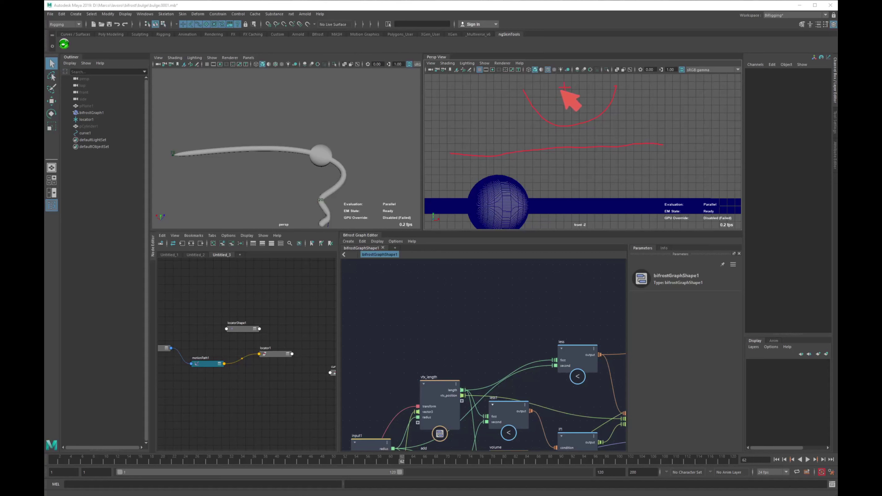
mouse_move(561, 91)
mouse_down()
mouse_move(539, 106)
mouse_move(557, 121)
mouse_move(606, 101)
mouse_up()
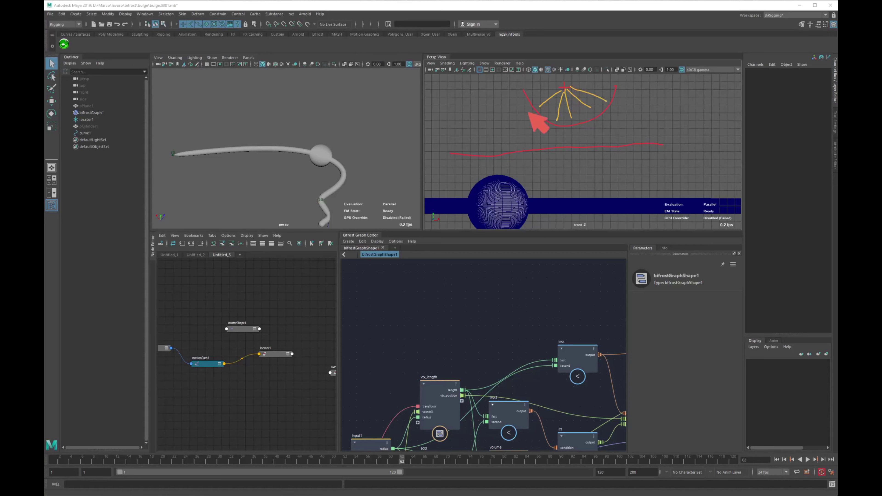
drag(530, 115, 490, 150)
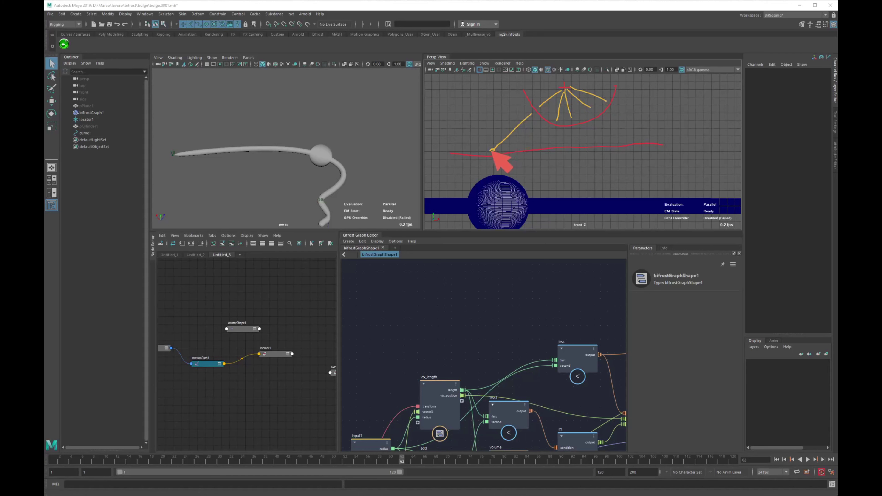
mouse_move(555, 126)
mouse_down()
mouse_move(548, 143)
mouse_move(620, 140)
mouse_up()
drag(611, 110, 645, 139)
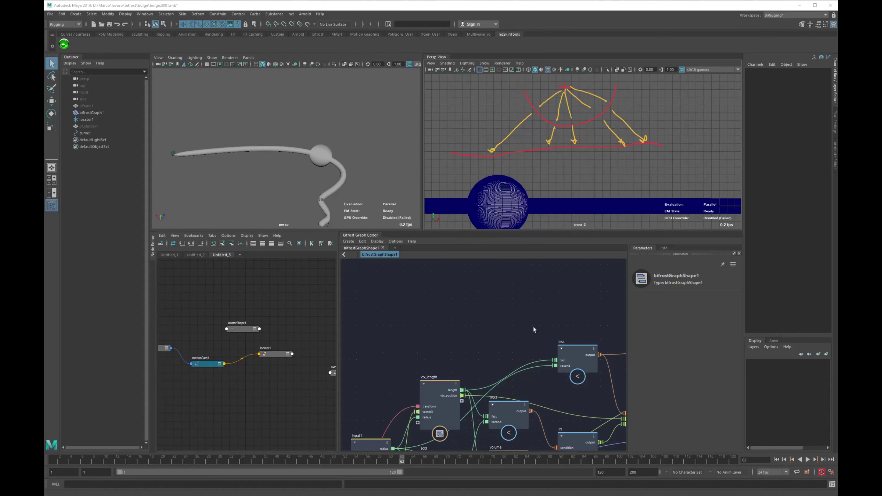
Add a get_raycast_locations node to the Bifrost graph and place it in the empty area above the vfx_length node.
key(Tab)
text(get)
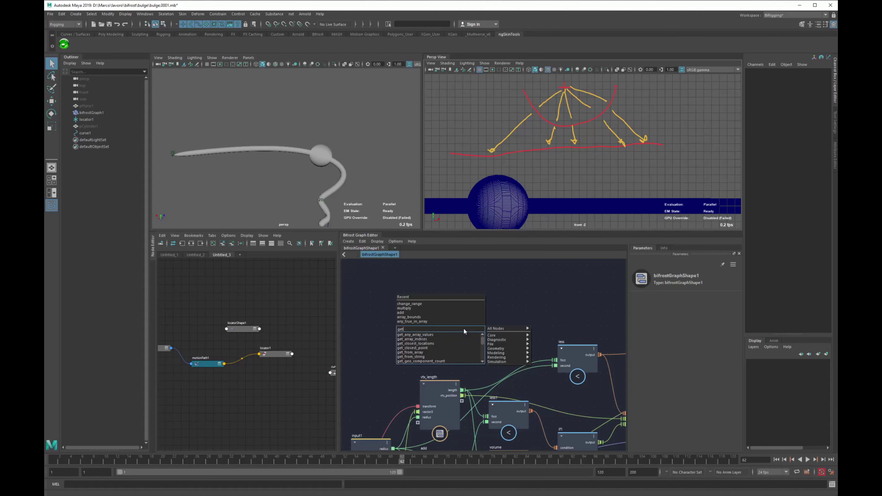
text(_ray)
key(Down)
key(Return)
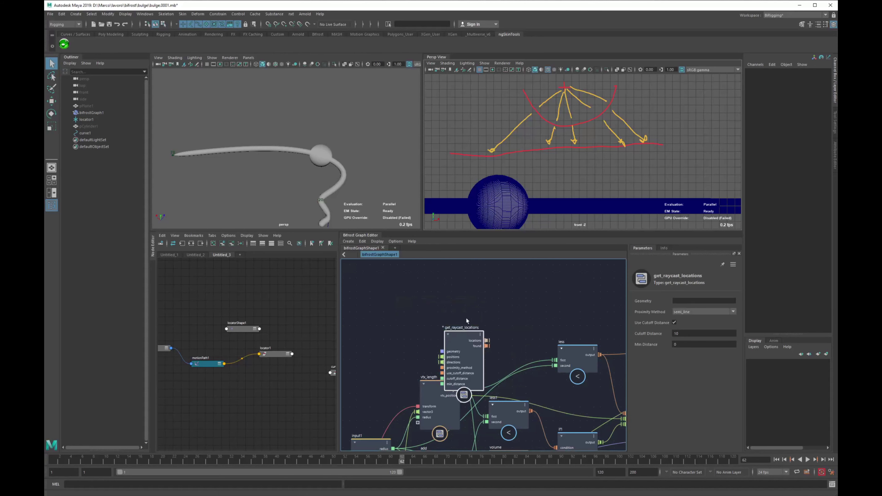
drag(474, 337, 471, 303)
Open the get_raycast_locations compound and examine its build_raycast_accelerator node.
double_click(472, 303)
click(468, 294)
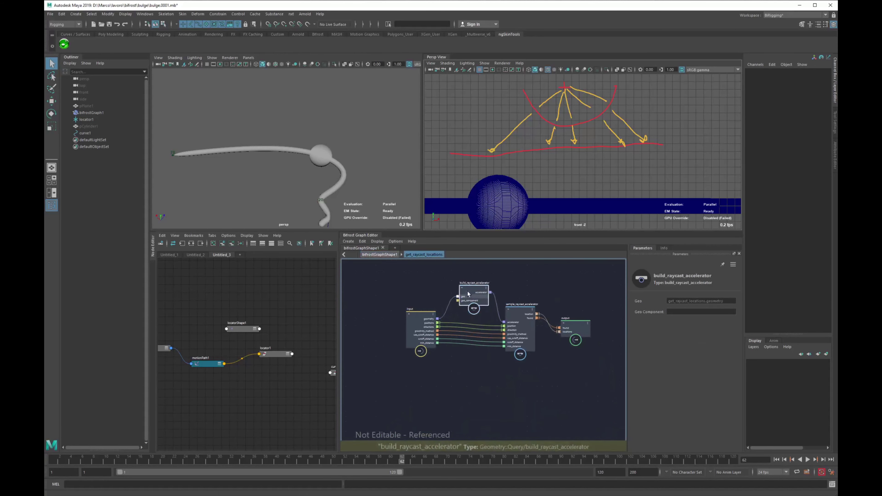
scroll(469, 298, up, 3)
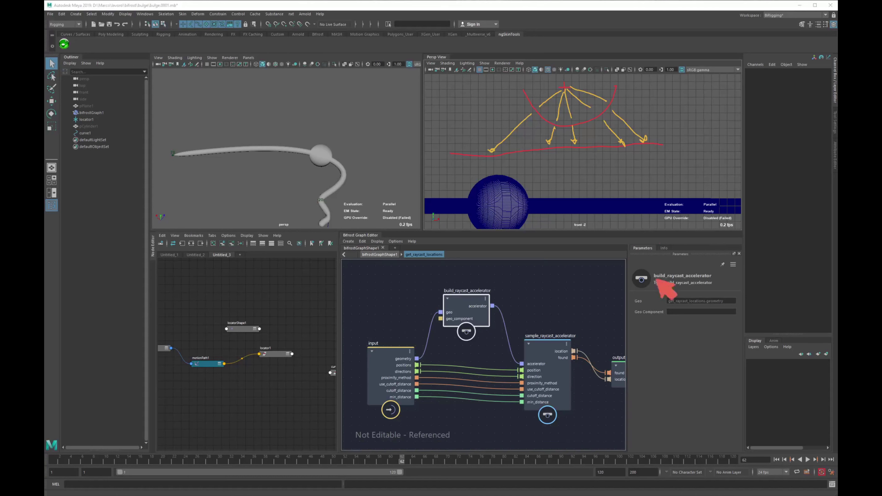
mouse_move(540, 92)
mouse_down()
mouse_move(558, 101)
mouse_move(581, 90)
mouse_move(575, 124)
mouse_move(519, 130)
mouse_move(536, 138)
mouse_move(593, 126)
mouse_move(618, 139)
mouse_move(543, 143)
mouse_up()
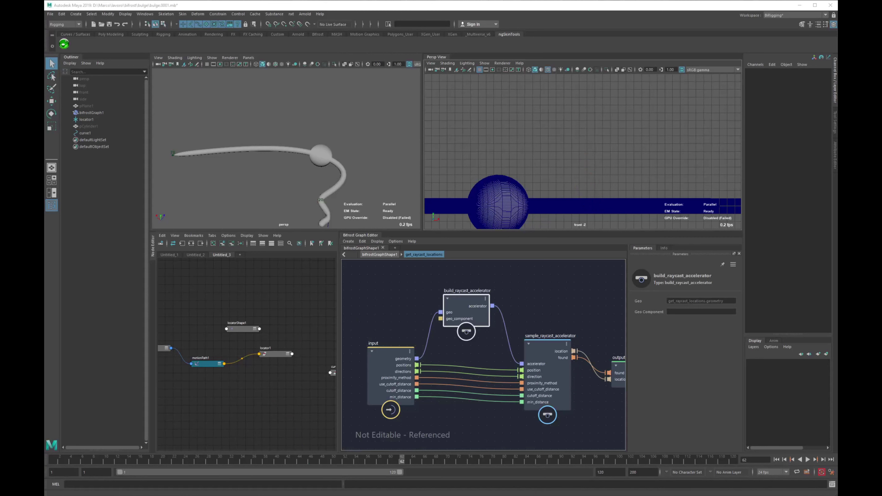
Play the animation, stop it at frame 67, and scale locator1 non-uniformly to stretch the bulge.
key(alt+v)
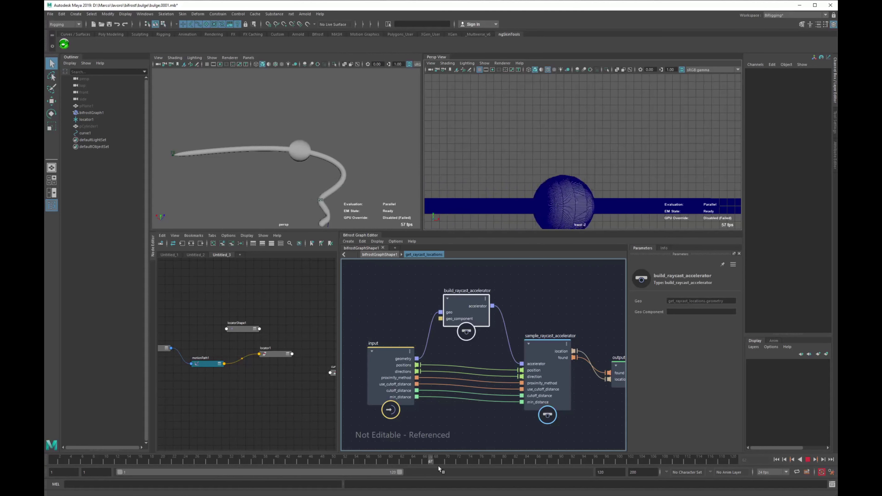
click(425, 461)
click(88, 121)
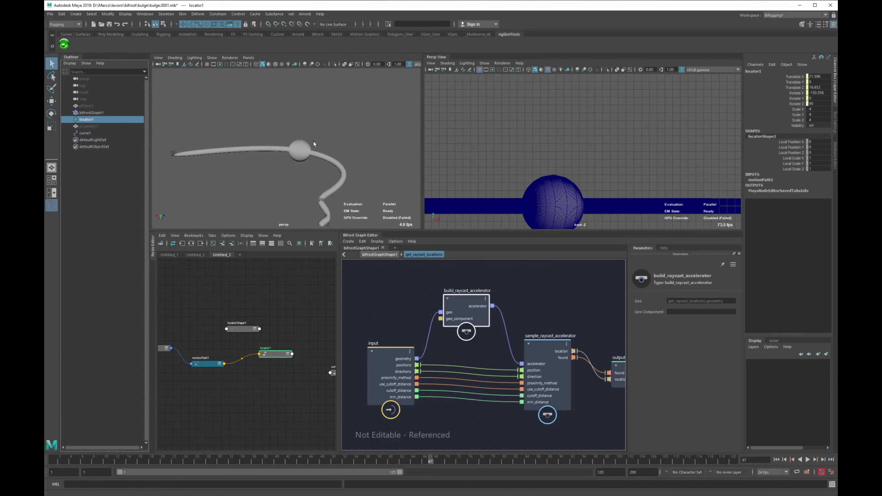
key(r)
drag(299, 150, 289, 205)
key(ctrl+z)
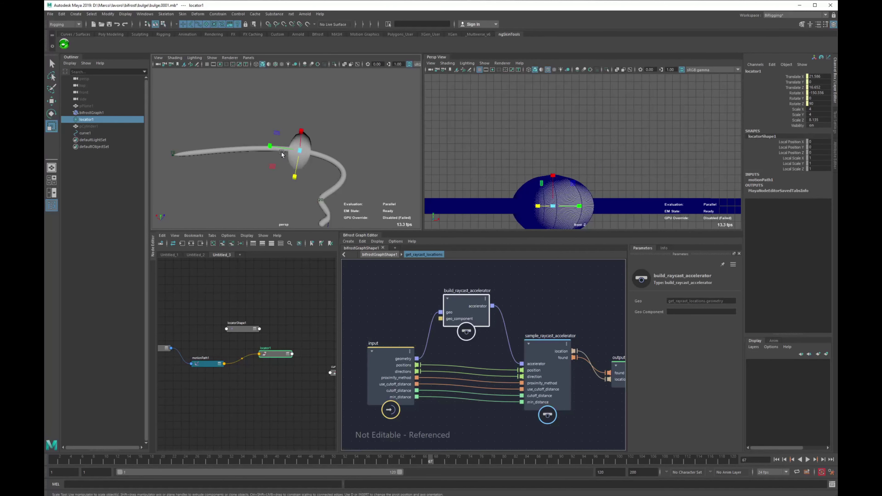
drag(270, 145, 303, 151)
click(591, 141)
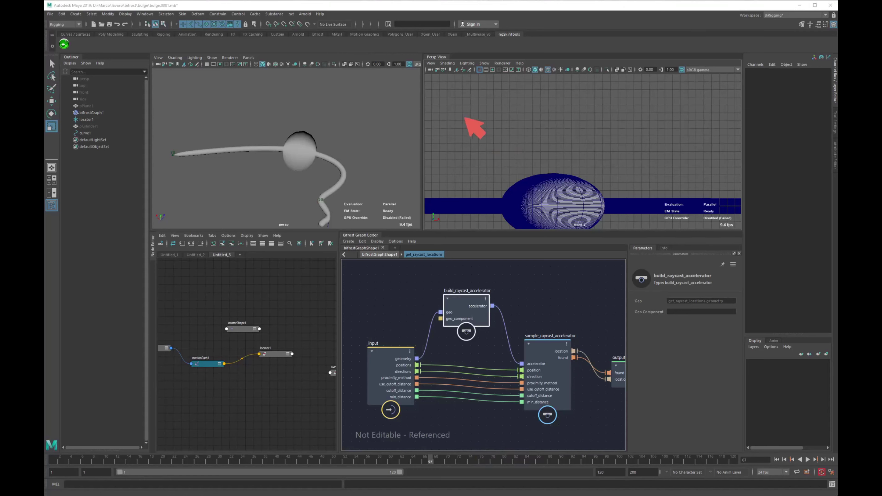
drag(457, 142, 679, 145)
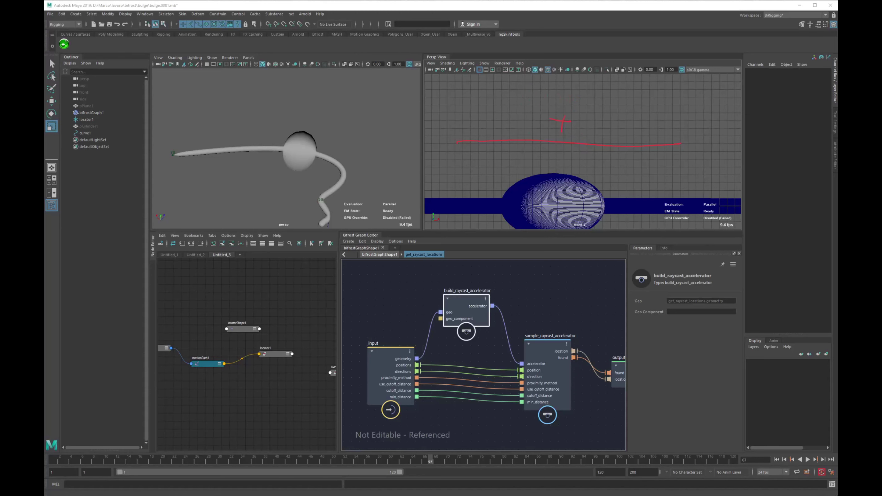
mouse_move(498, 88)
mouse_down()
mouse_move(524, 171)
mouse_move(635, 93)
mouse_move(602, 61)
mouse_up()
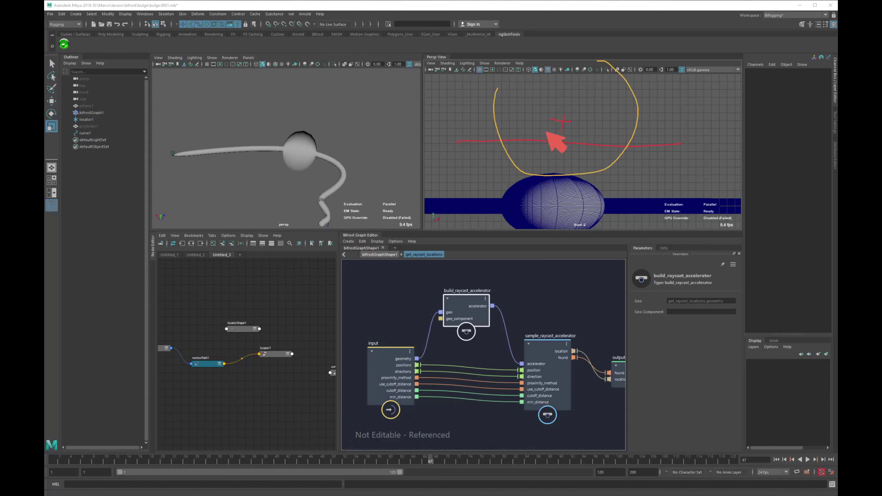
mouse_move(523, 93)
mouse_down()
mouse_move(587, 163)
mouse_move(621, 78)
mouse_up()
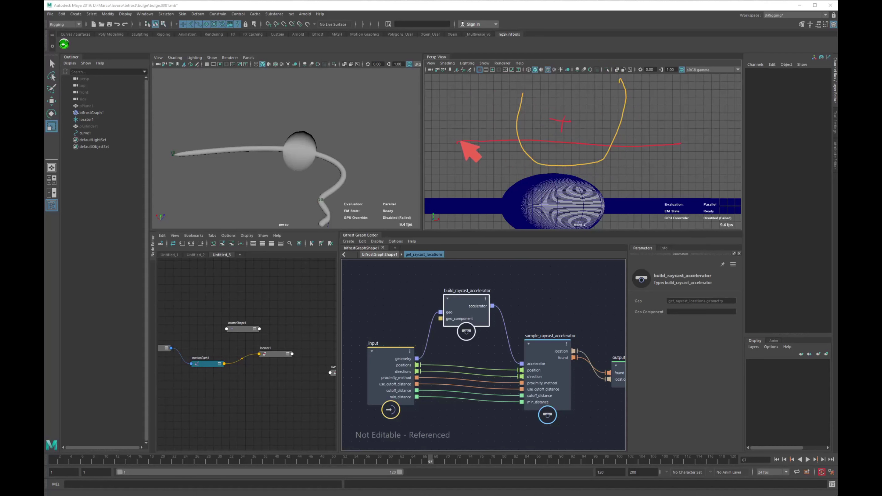
mouse_move(461, 141)
mouse_down()
mouse_move(517, 139)
mouse_move(543, 165)
mouse_move(590, 167)
mouse_move(610, 144)
mouse_move(710, 144)
mouse_up()
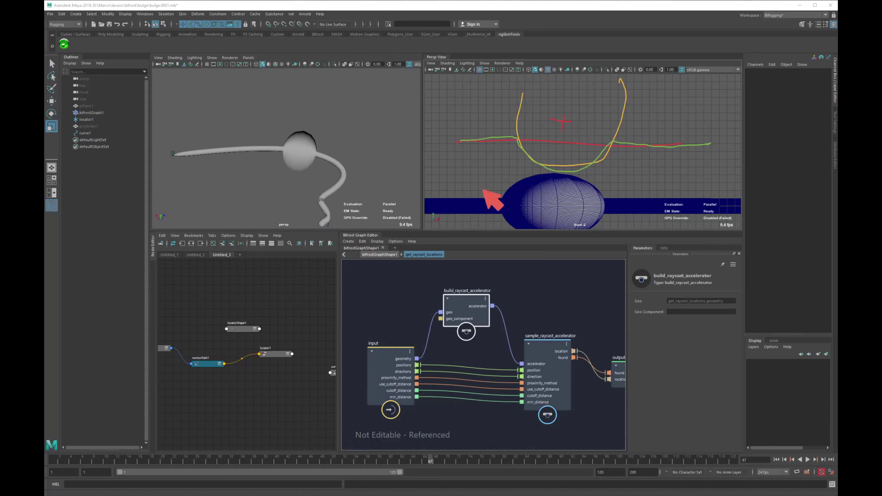
drag(512, 128, 515, 146)
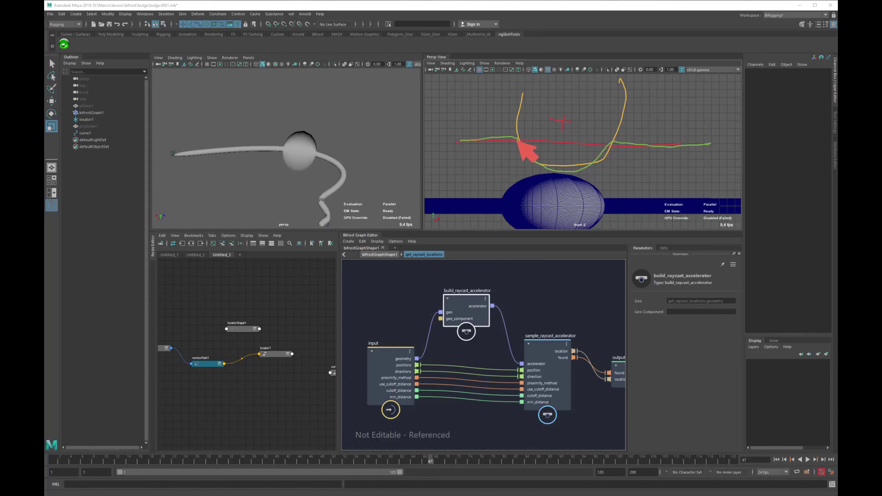
mouse_move(517, 139)
mouse_down()
mouse_move(507, 120)
mouse_move(489, 137)
mouse_up()
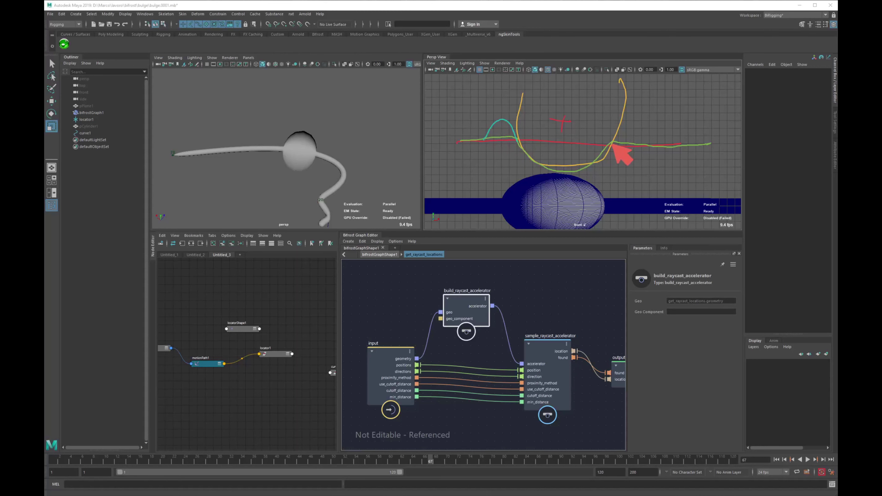
mouse_move(613, 141)
mouse_down()
mouse_move(629, 120)
mouse_move(651, 139)
mouse_move(628, 127)
mouse_move(635, 133)
mouse_up()
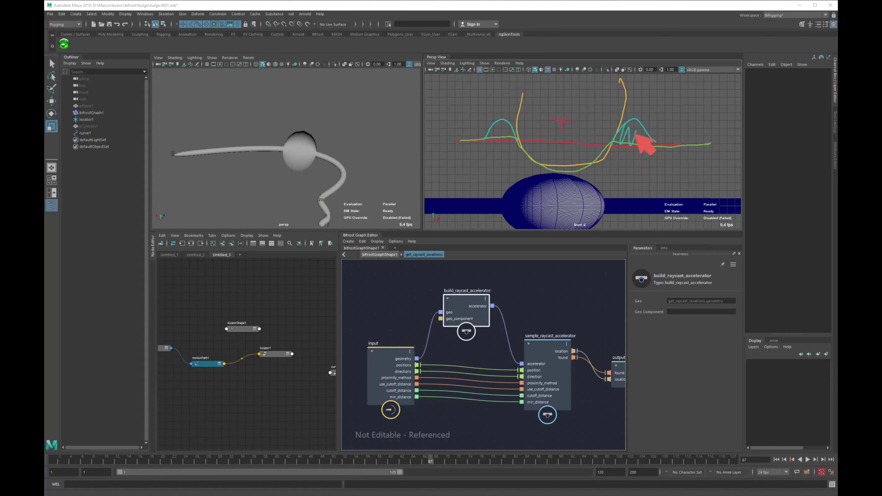
drag(500, 130, 508, 129)
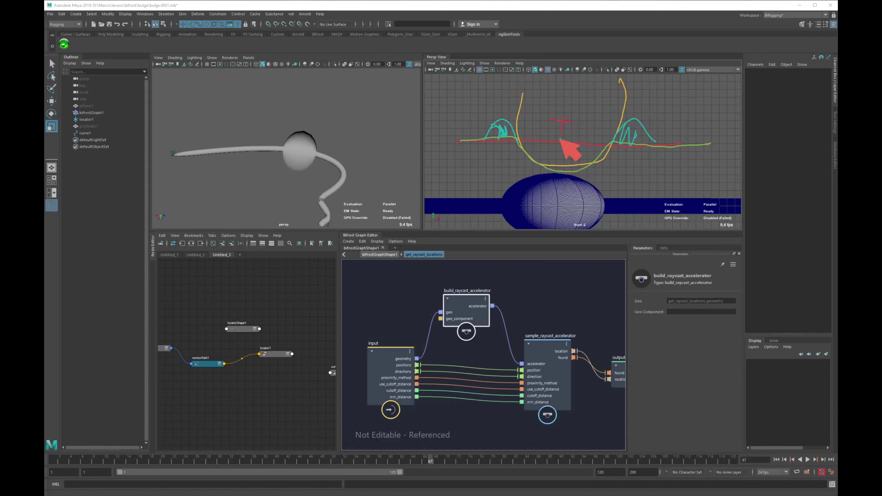
drag(560, 140, 558, 159)
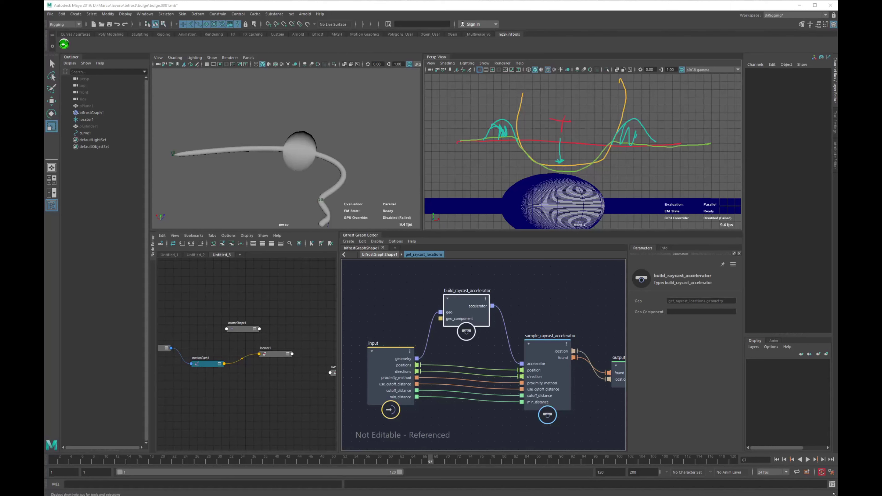
Start a new empty scene in place of the current bulge scene.
click(50, 14)
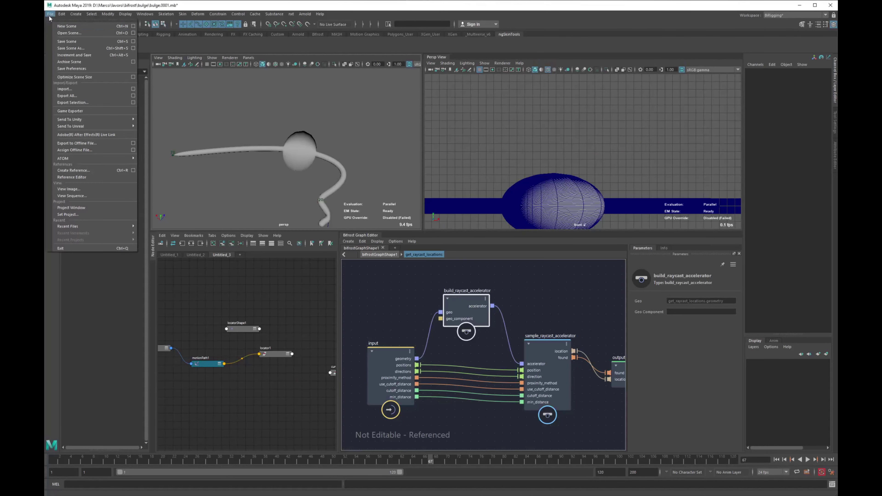
click(67, 26)
click(478, 269)
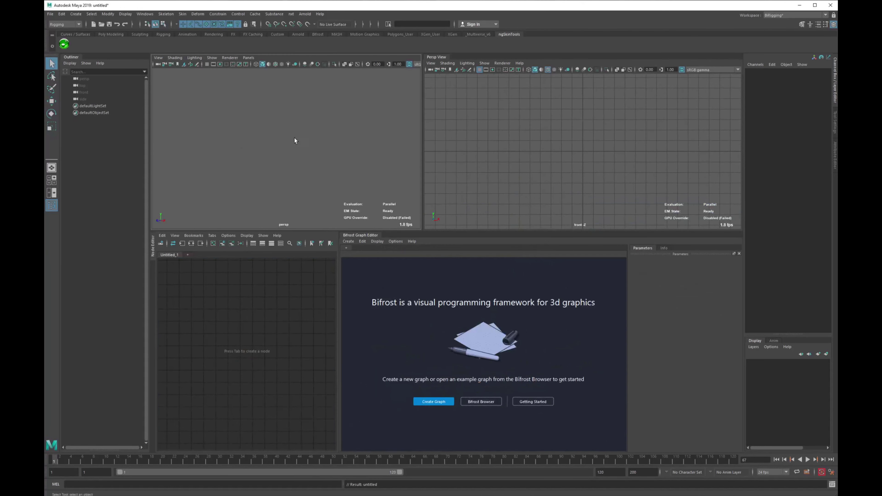
Create a polygon plane at the origin and scale it uniformly to about 30.93.
shift+right_drag(301, 146, 277, 139)
key(r)
drag(291, 149, 368, 156)
alt+middle_drag(359, 146, 347, 114)
alt+drag(347, 114, 335, 119)
drag(283, 145, 333, 157)
alt+drag(334, 156, 359, 134)
Create a locator at the origin and raise it above the plane to a Translate Y of about 3.125.
click(326, 104)
key(space)
drag(265, 72, 309, 158)
key(w)
drag(286, 117, 286, 97)
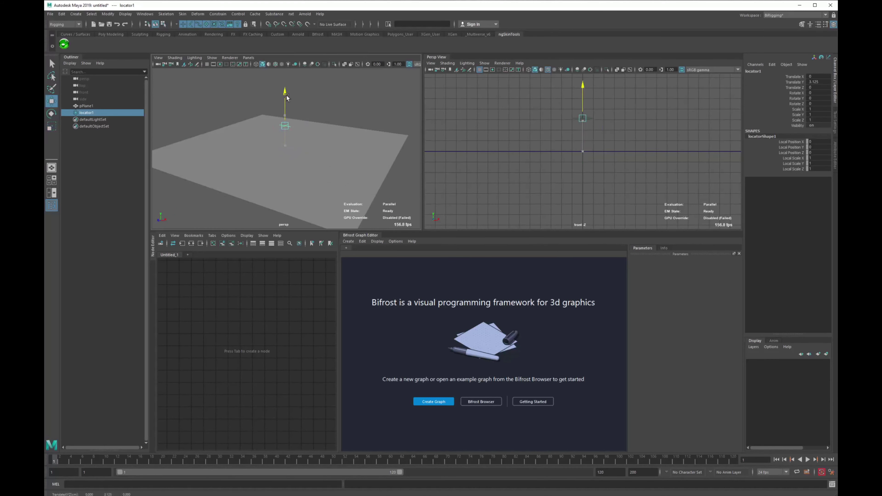
Display the wireframe over the shaded plane in the perspective view.
alt+drag(307, 179, 315, 142)
alt+middle_drag(315, 141, 294, 153)
alt+drag(295, 153, 309, 181)
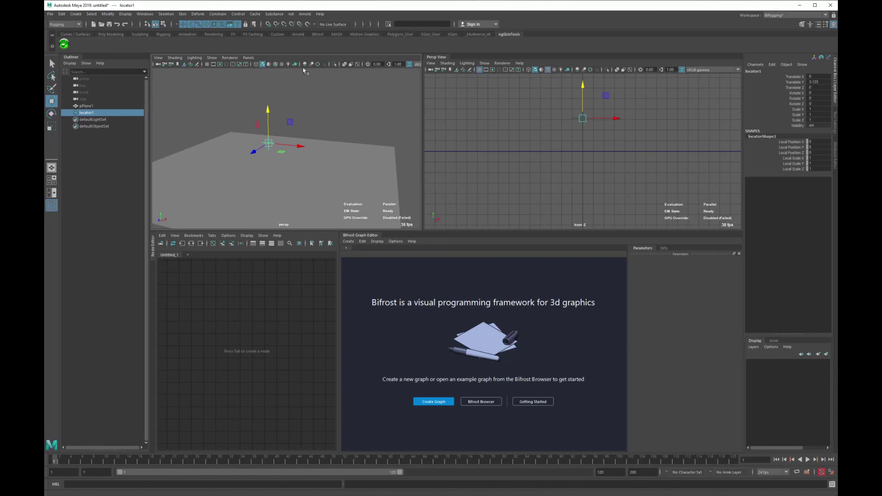
click(278, 63)
scroll(341, 122, down, 4)
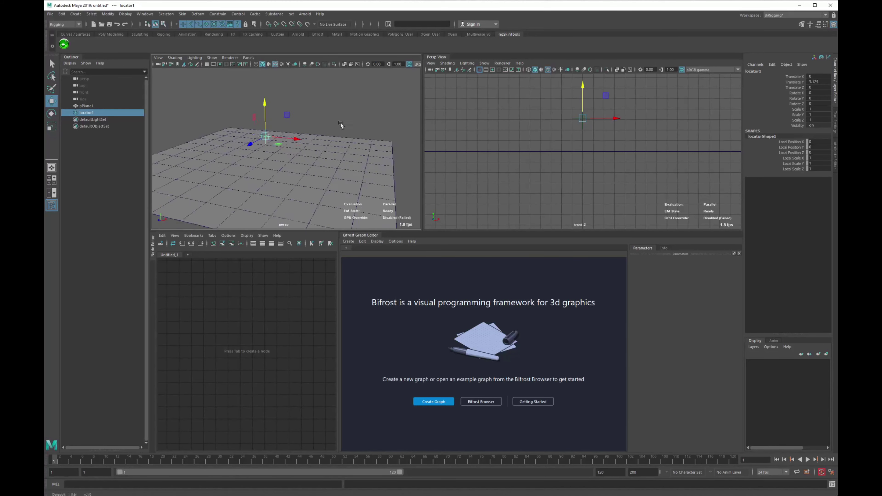
alt+drag(340, 123, 325, 167)
Increase the plane's Subdivisions Width and Subdivisions Height together to make its mesh much denser.
click(359, 163)
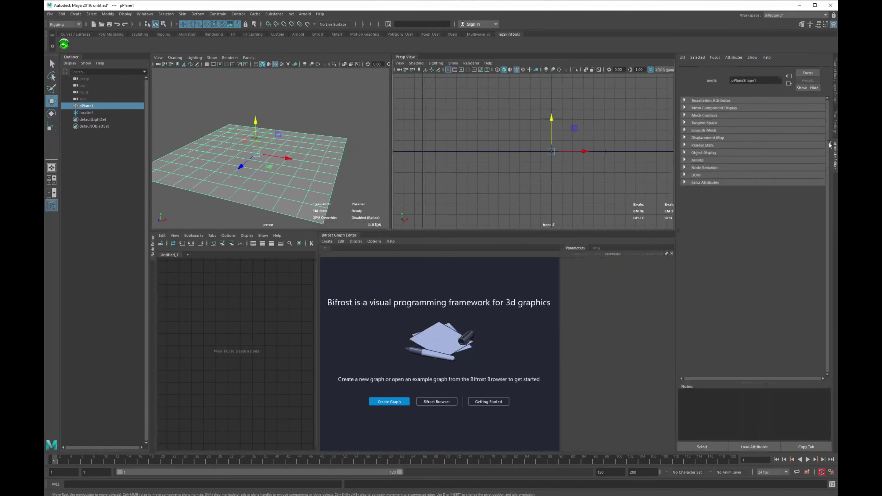
click(771, 147)
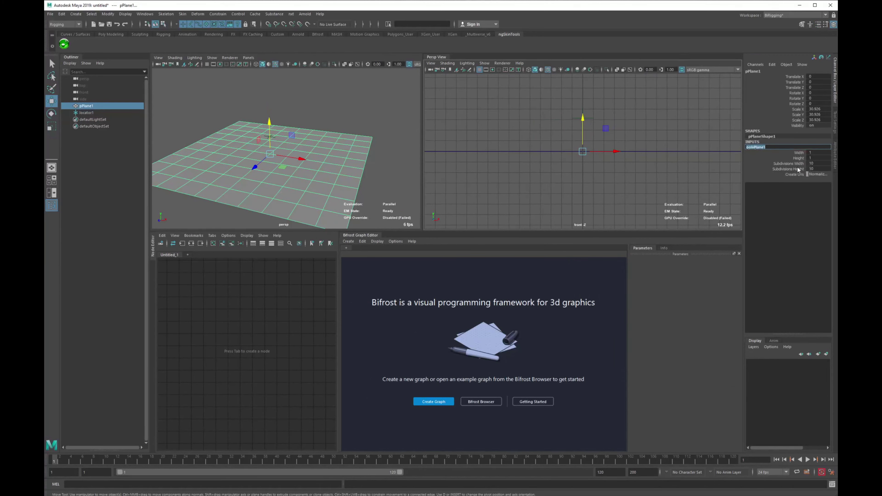
drag(797, 170, 796, 163)
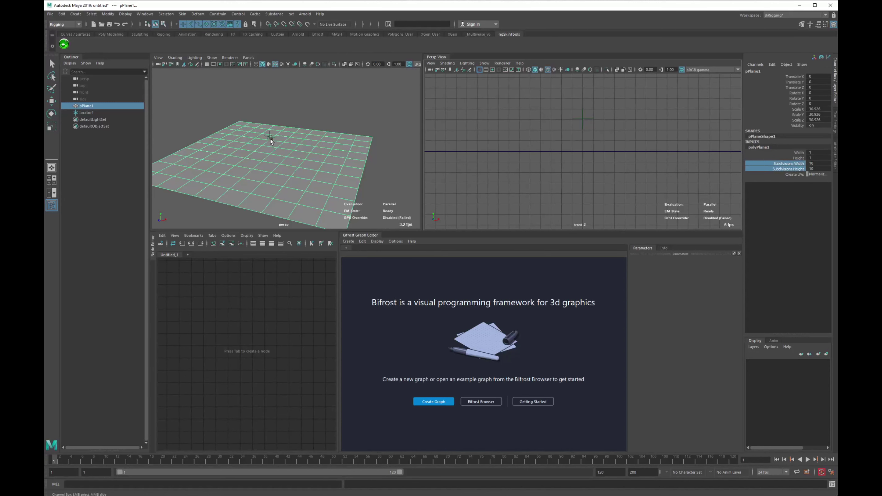
middle_drag(271, 140, 321, 122)
key(w)
click(310, 111)
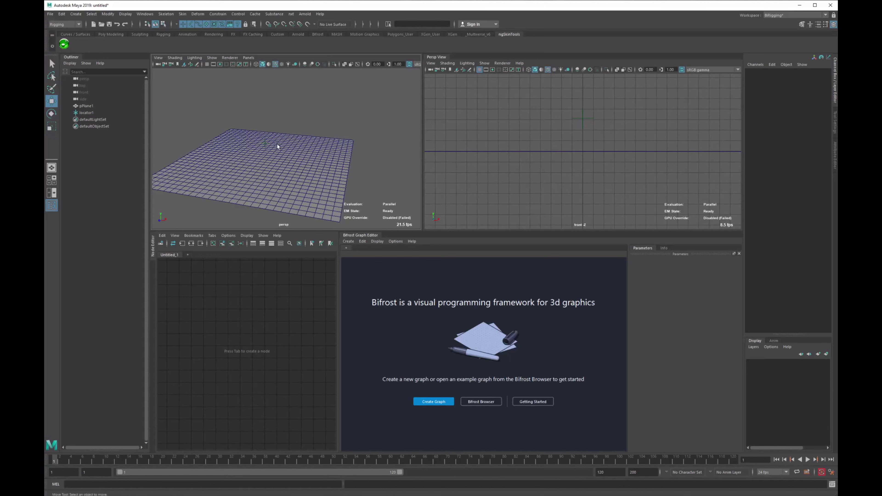
Try moving the locator freely over the plane, and undo the move.
alt+drag(286, 164, 315, 158)
drag(236, 128, 281, 146)
mouse_move(281, 146)
alt+mouse_down()
mouse_move(292, 154)
mouse_move(275, 157)
alt+mouse_up()
key(ctrl+z)
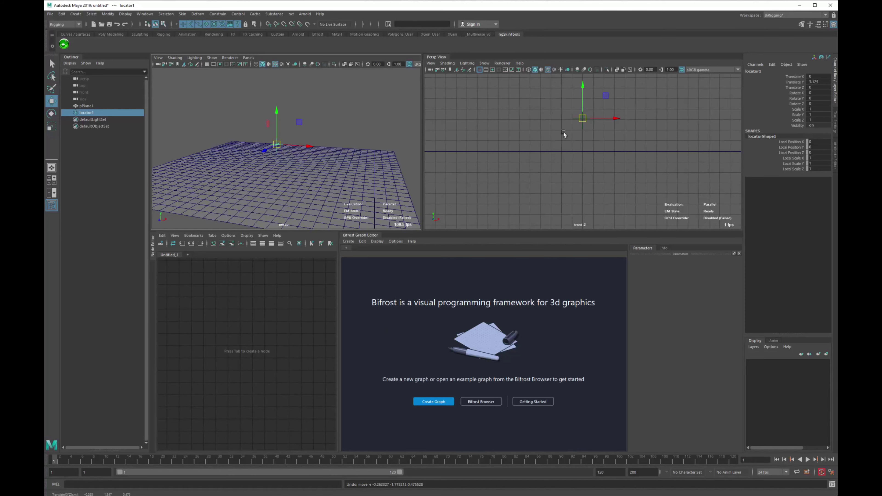
Create a new Bifrost graph from the selected plane so that its mesh feeds the input node.
alt+middle_drag(579, 171, 565, 209)
alt+right_drag(565, 208, 569, 209)
alt+drag(337, 86, 309, 117)
click(308, 114)
drag(319, 195, 320, 194)
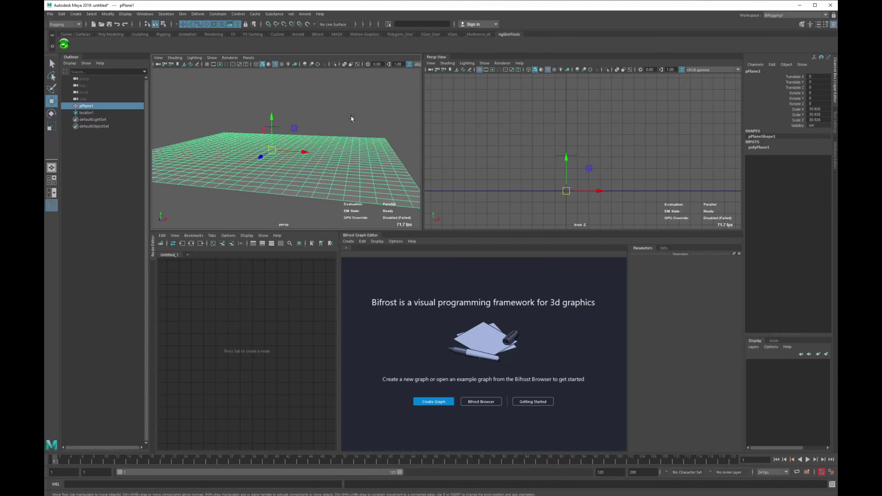
click(294, 83)
alt+drag(294, 84, 296, 70)
drag(304, 186, 294, 145)
drag(256, 107, 322, 174)
click(331, 84)
alt+right_drag(321, 174, 309, 170)
click(426, 405)
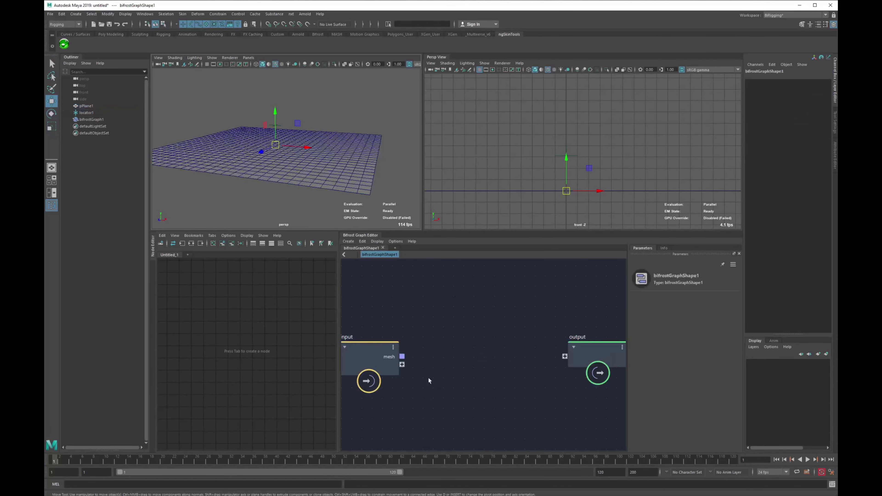
Rename the input node's mesh port as inMesh.
scroll(422, 331, up, 2)
right_click(420, 349)
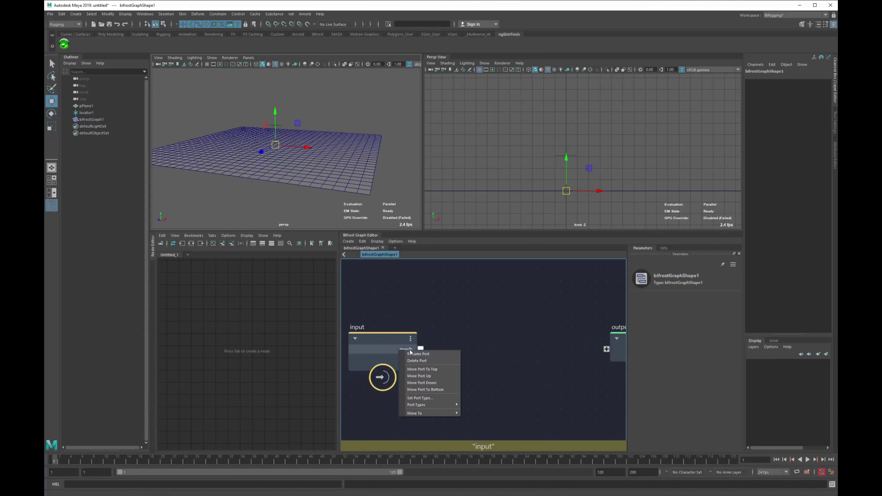
click(421, 353)
key(BackSpace)
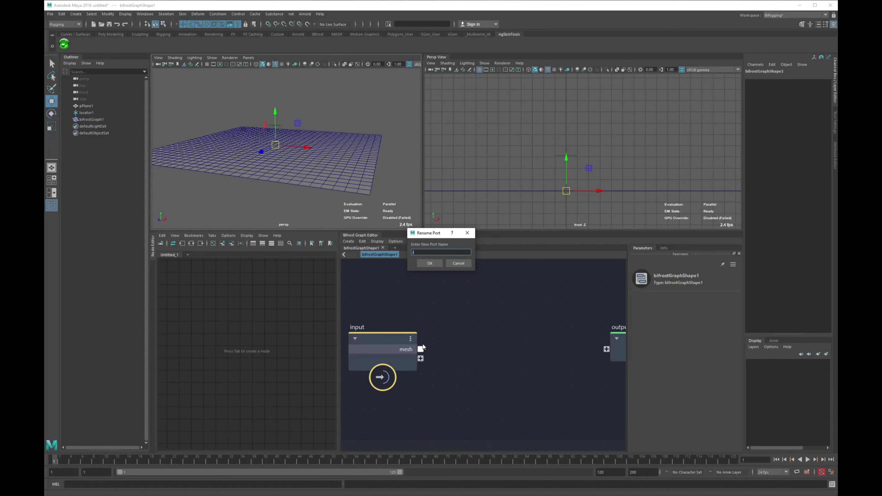
key(Return)
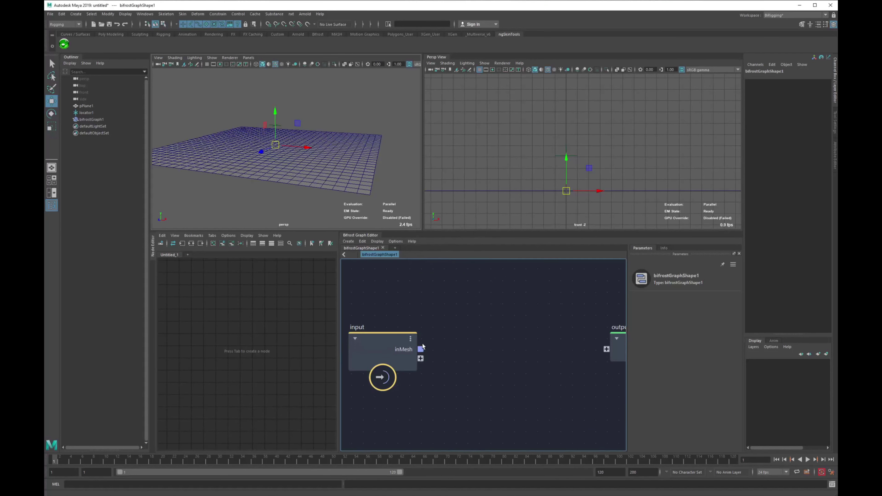
Connect inMesh to a new port on the output node and rename that port as ontMesh.
middle_drag(422, 347, 407, 344)
drag(405, 346, 597, 343)
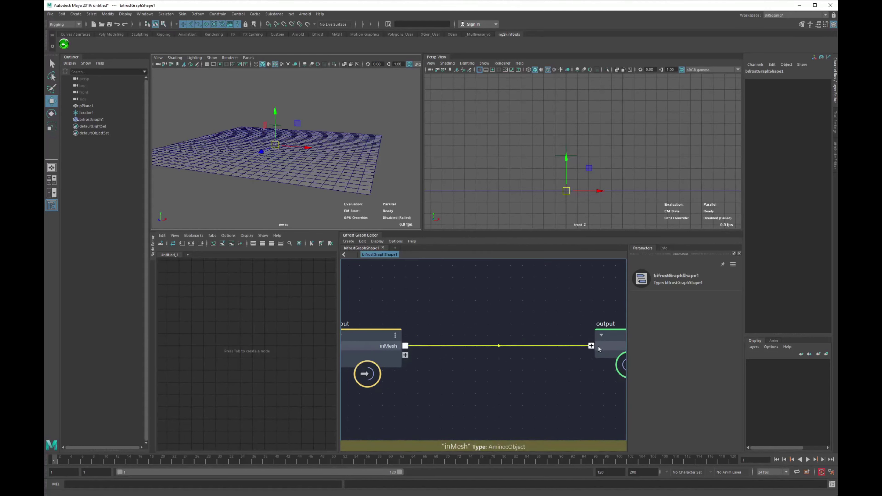
right_click(608, 346)
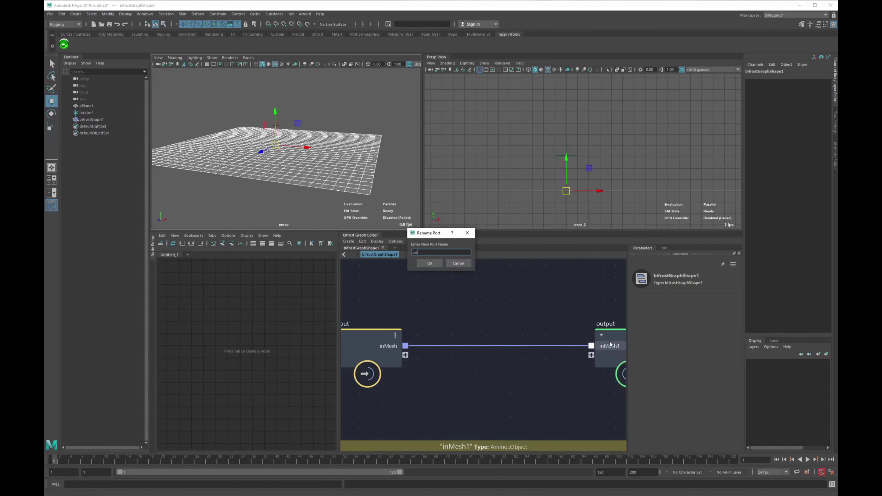
text(tMesgh)
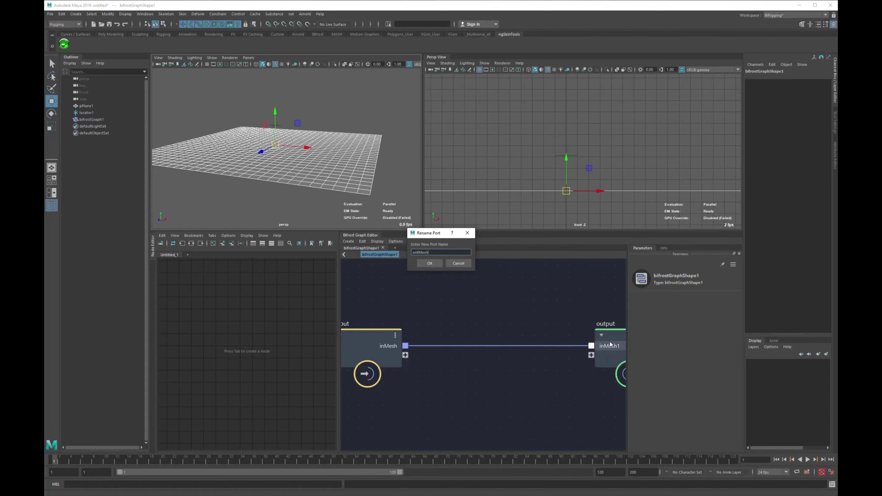
key(Return)
Hide the original pPlane1 mesh.
click(86, 105)
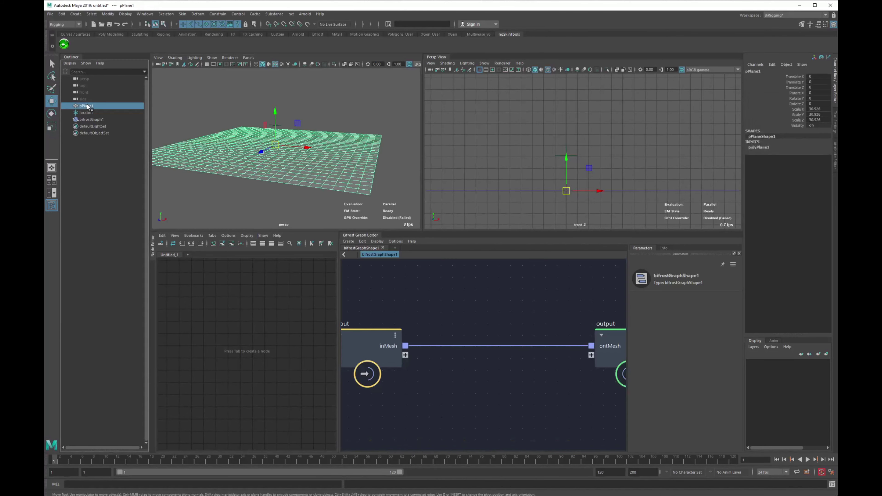
key(ctrl+h)
Try moving the Bifrost output mesh vertically in the perspective view, undo the move, and deselect it.
click(199, 150)
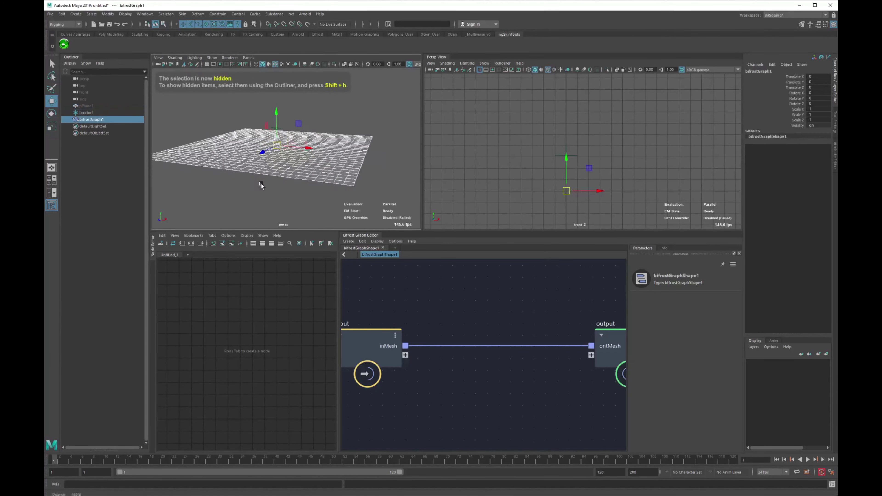
key(e)
key(w)
drag(279, 116, 279, 130)
key(ctrl+z)
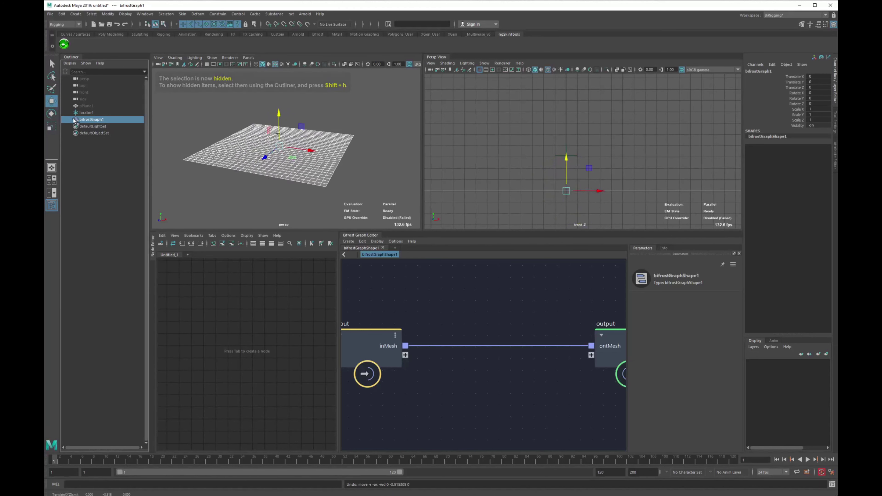
click(270, 187)
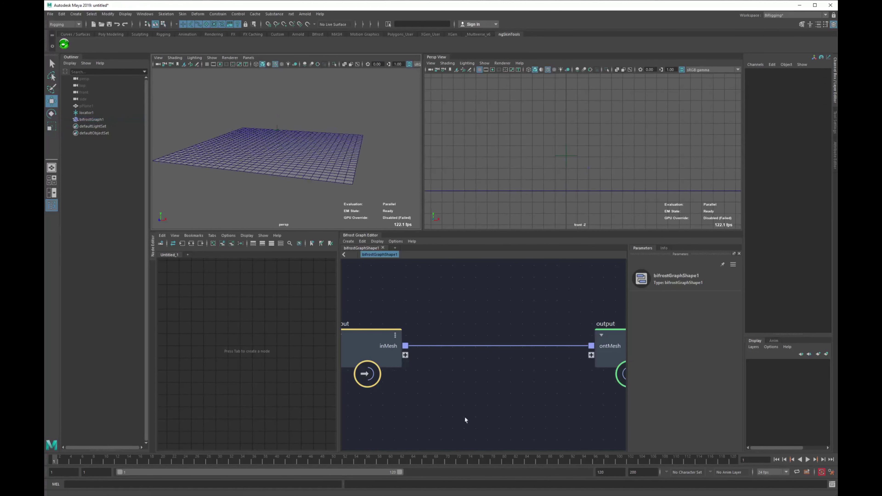
Move the output node farther away from the input node to make room in the graph.
alt+middle_drag(584, 358, 496, 341)
drag(535, 332, 581, 342)
alt+right_drag(579, 364, 485, 376)
Add an inverse_matrix node to the Bifrost graph and place it below the mesh connection.
click(485, 376)
key(Tab)
text(in)
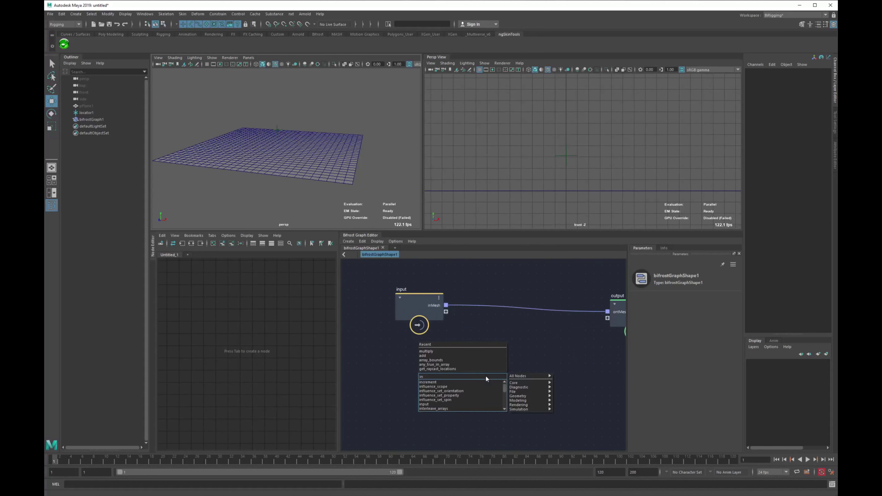
text(ptu)
key(BackSpace)
key(BackSpace)
key(BackSpace)
text(verse)
key(Down)
key(Return)
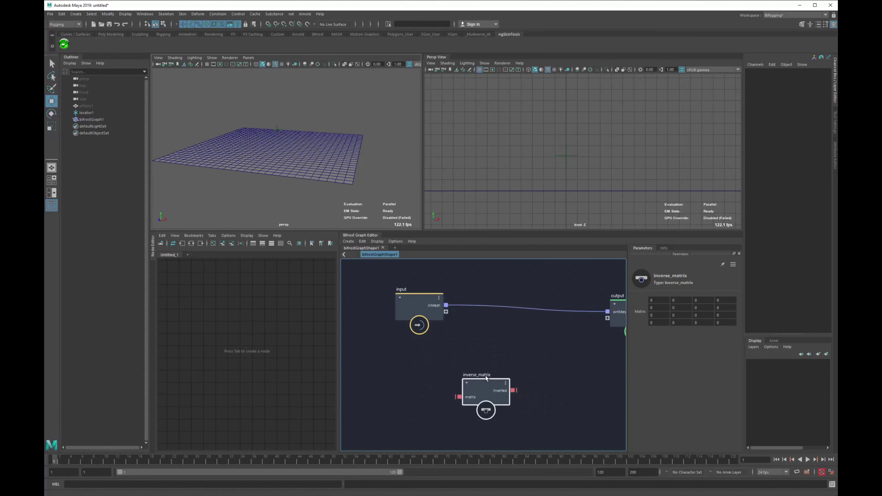
scroll(499, 376, up, 1)
drag(488, 398, 535, 368)
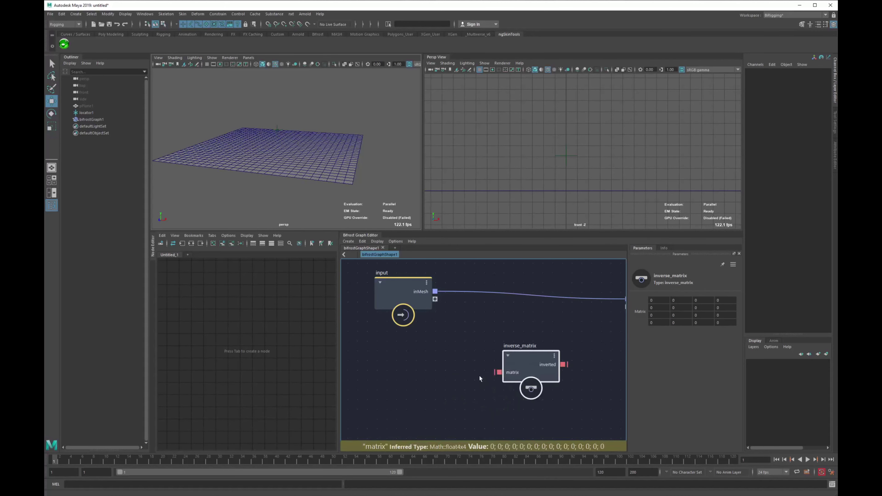
Connect inverse_matrix's matrix port to a new port on the input node and rename that port as inMatrix.
click(493, 371)
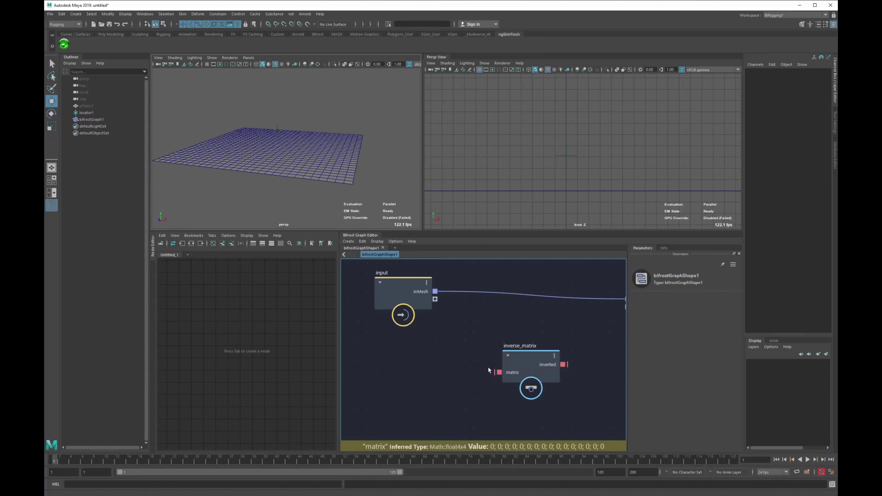
drag(451, 343, 435, 299)
right_click(423, 300)
click(440, 309)
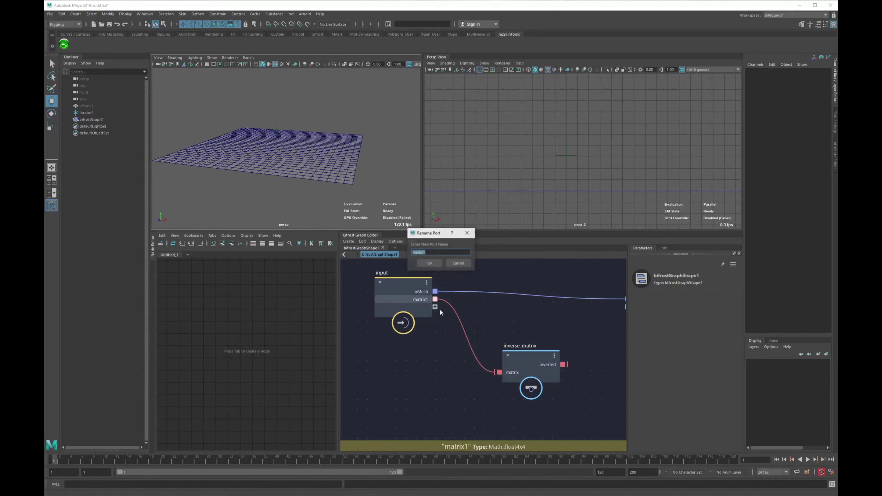
text(inMatrix)
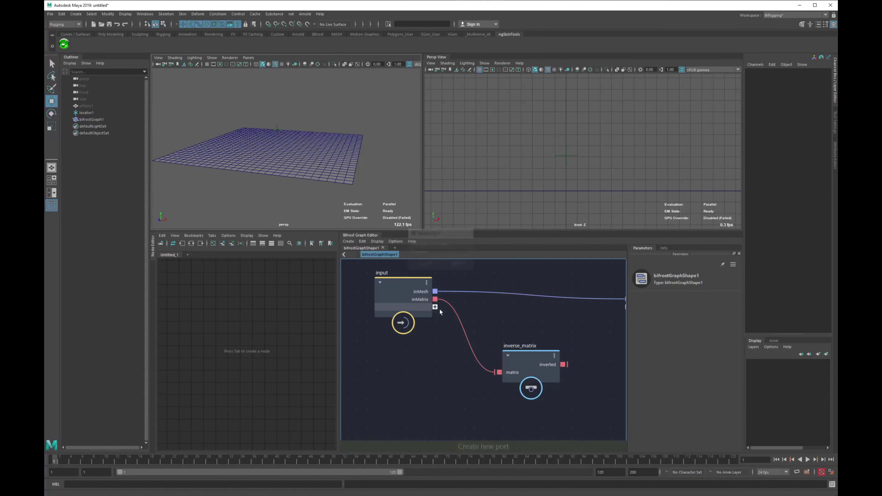
key(Return)
Load the Bifrost graph's connections and locator1 into the Node Editor, and place locator1 below pPlaneShape1, clear of locatorShape1.
click(91, 119)
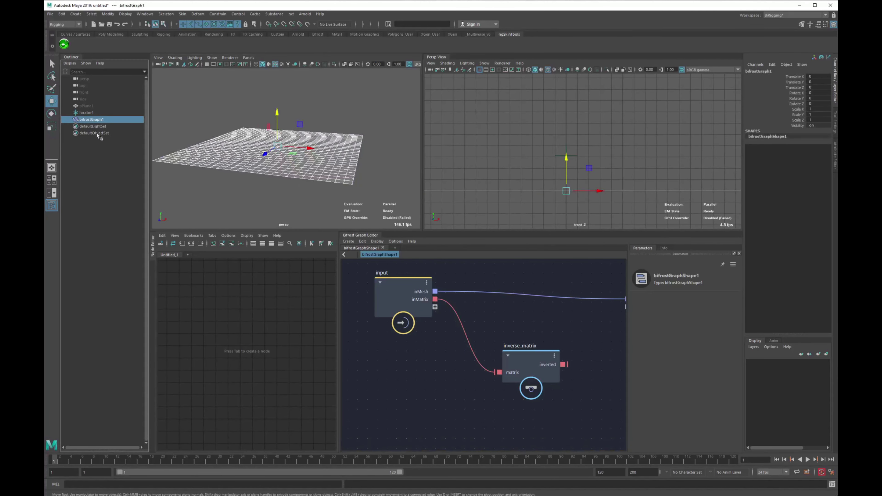
click(199, 246)
click(86, 113)
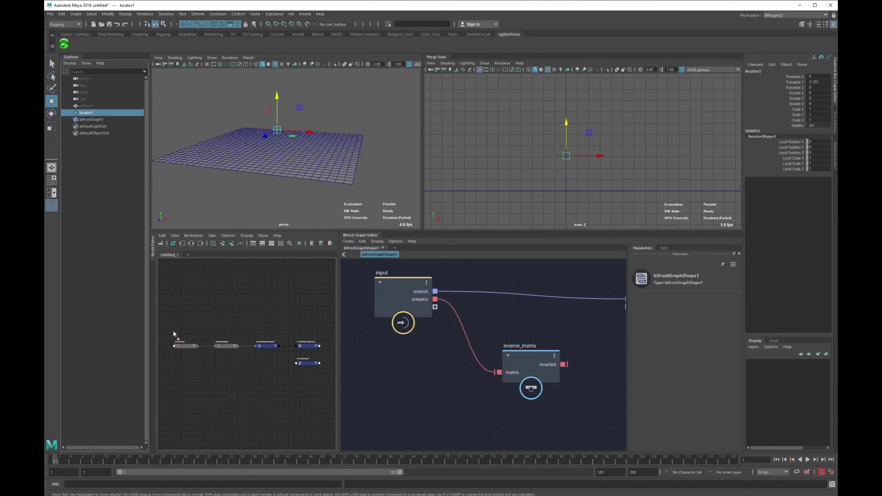
alt+right_drag(230, 357, 217, 371)
drag(256, 366, 179, 396)
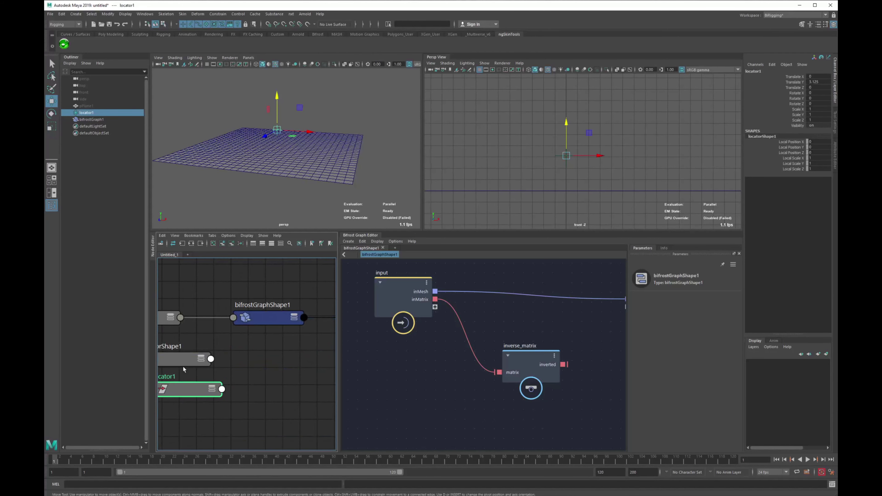
drag(176, 362, 184, 457)
alt+middle_drag(198, 405, 286, 386)
drag(283, 371, 239, 350)
alt+middle_drag(272, 342, 252, 350)
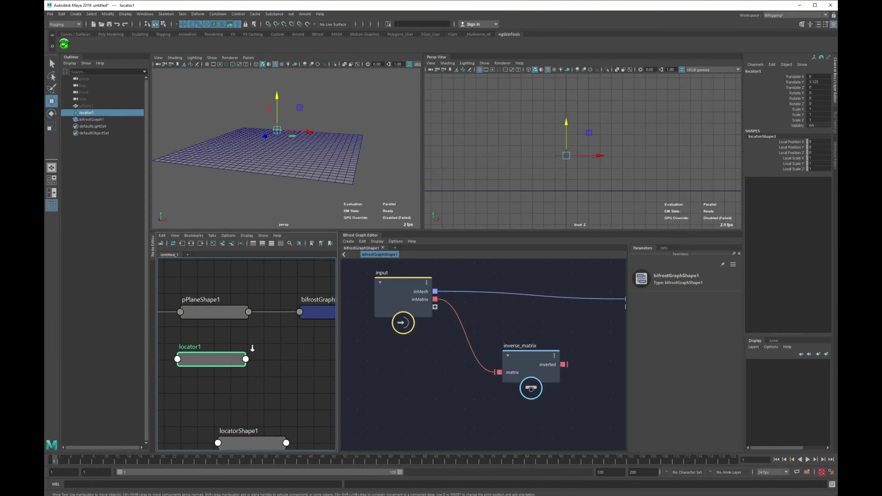
Connect locator1's World Matrix to bifrostGraphShape1's In Matrix and show the graph node's connected attributes.
click(246, 359)
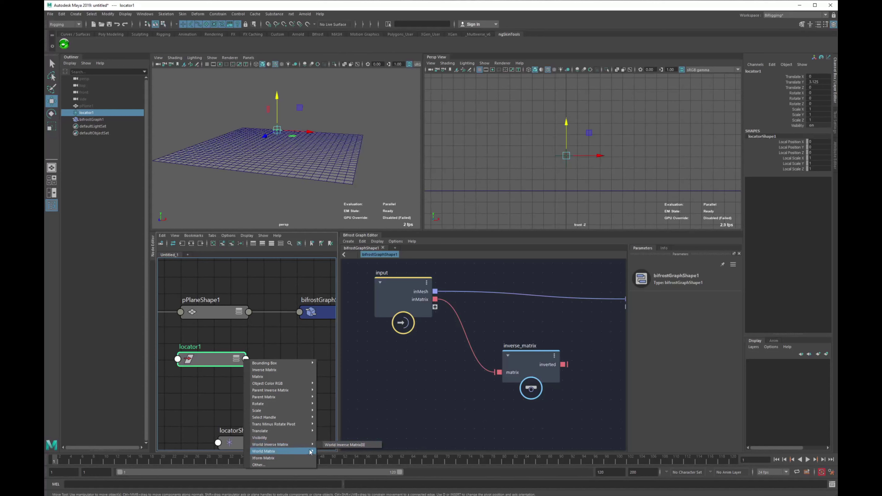
click(329, 452)
click(323, 312)
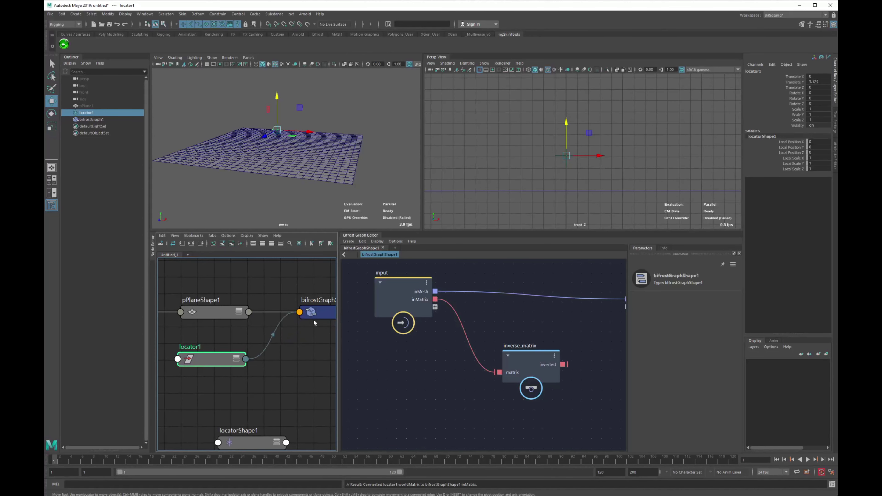
alt+middle_drag(328, 311, 278, 318)
drag(278, 319, 265, 309)
key(2)
Widen the Bifrost Graph Editor and move the output node farther away from the input and inverse_matrix nodes.
scroll(605, 355, down, 3)
alt+middle_drag(604, 355, 476, 361)
drag(537, 321, 620, 318)
drag(340, 298, 276, 299)
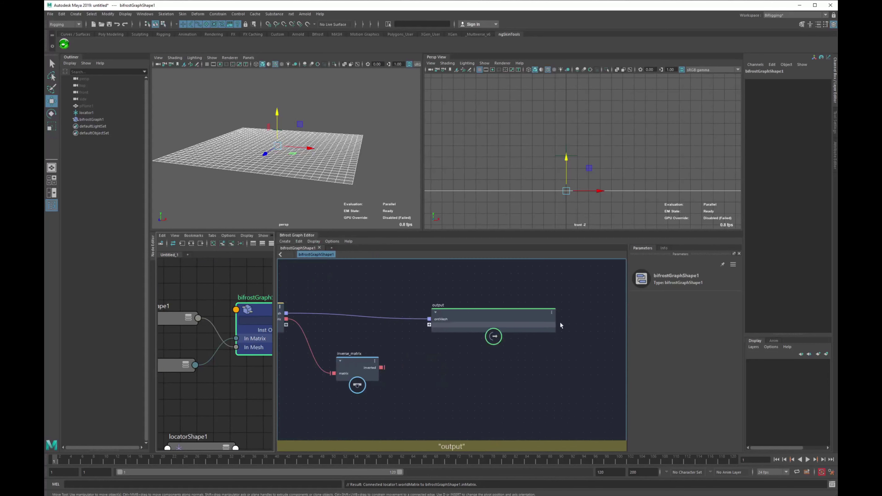
key(a)
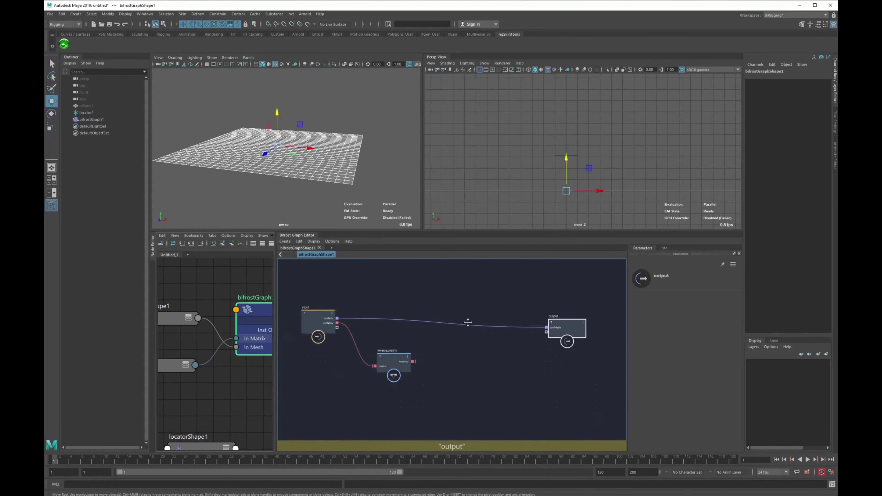
Add a get_point_position node above the mesh connection and feed inMesh into its geometry port.
key(Tab)
text(get_po)
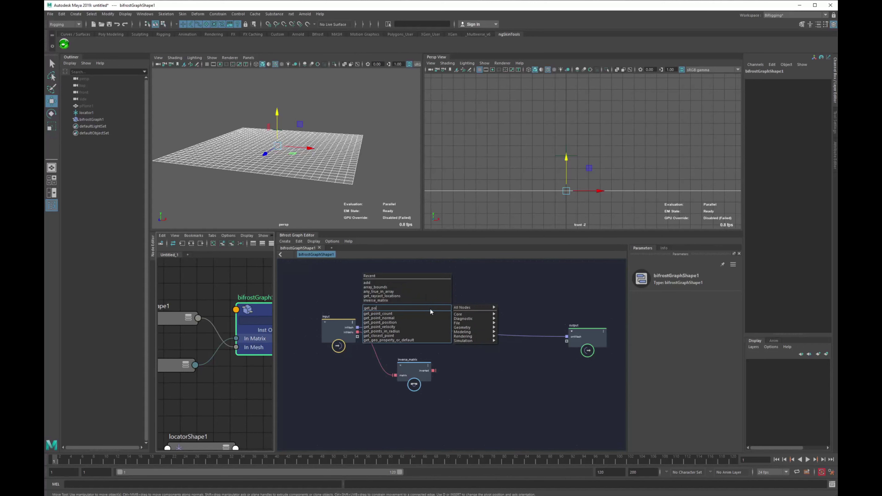
key(Down)
key(Down)
key(Return)
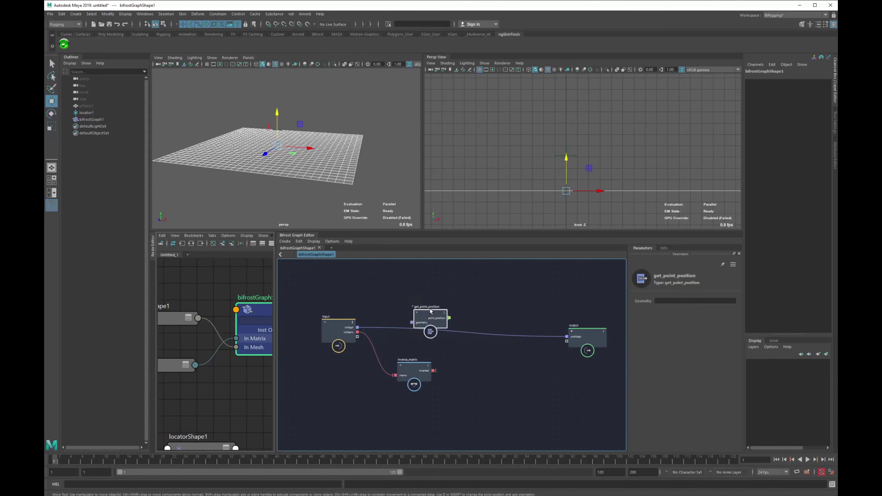
drag(428, 311, 401, 298)
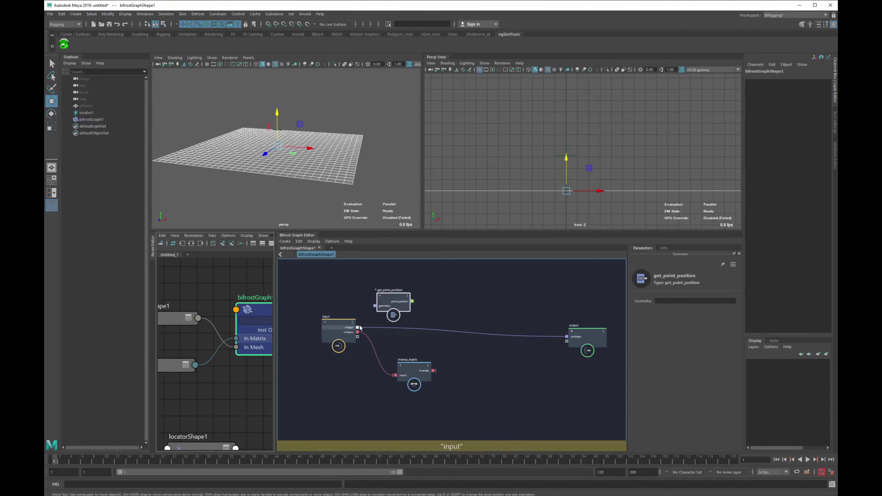
click(506, 306)
drag(357, 328, 375, 305)
Add a set_point_position node in front of the output node.
key(Tab)
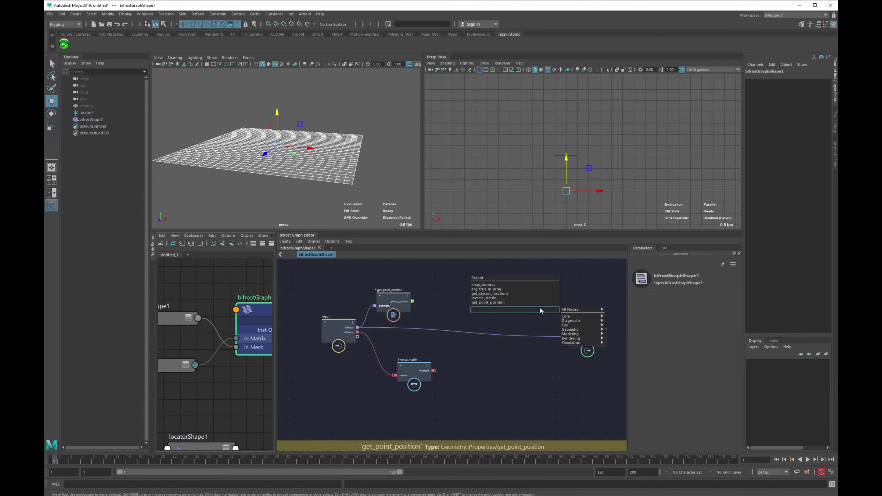
text(set_point)
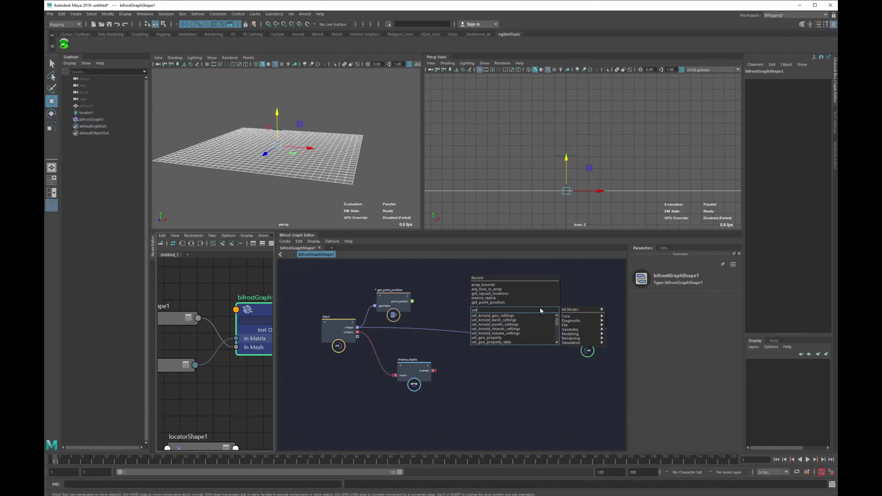
key(Down)
key(Down)
key(Return)
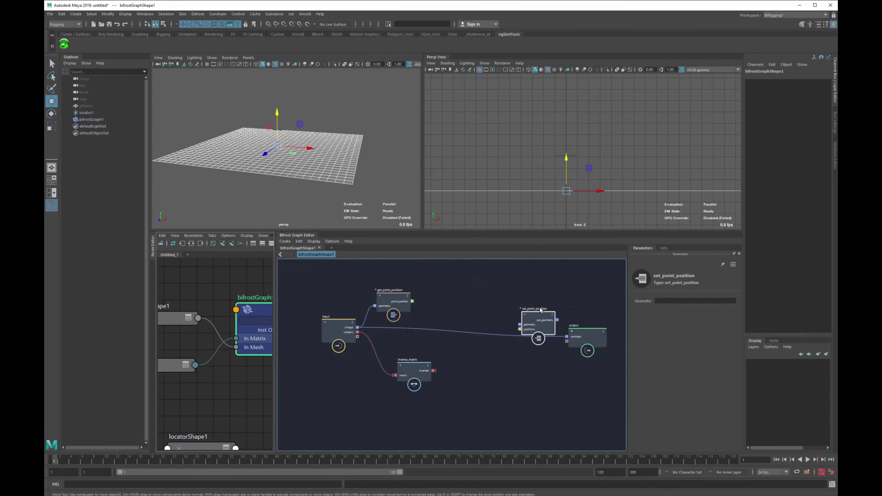
Connect point_position to set_point_position's positions port and inMesh to its geometry port.
alt+middle_drag(535, 300, 437, 298)
scroll(437, 298, up, 1)
alt+middle_drag(355, 310, 423, 319)
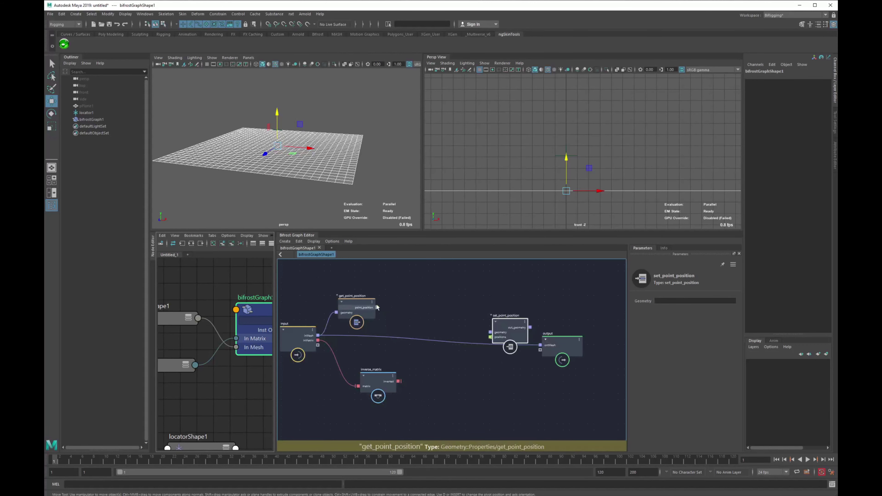
drag(377, 307, 486, 331)
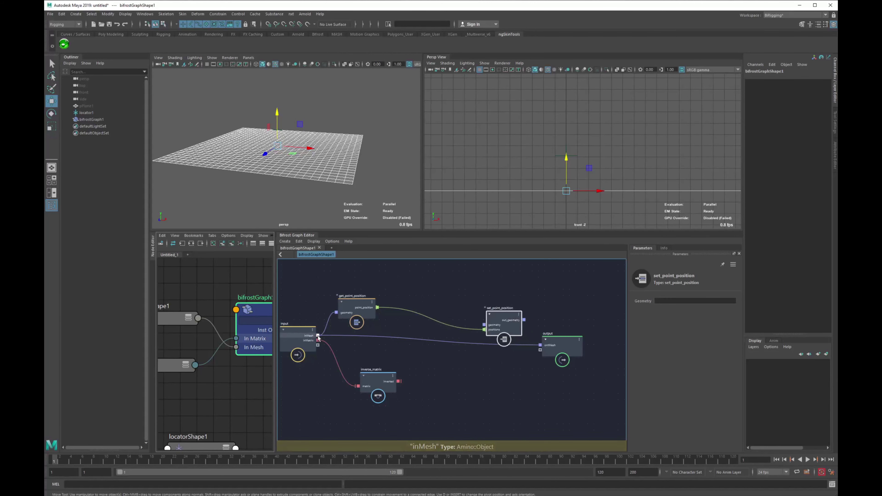
drag(318, 336, 487, 326)
Connect set_point_position's out_geometry to the output's ontMesh port, and move both nodes farther from the rest of the graph.
scroll(507, 330, up, 2)
alt+middle_drag(507, 331, 438, 330)
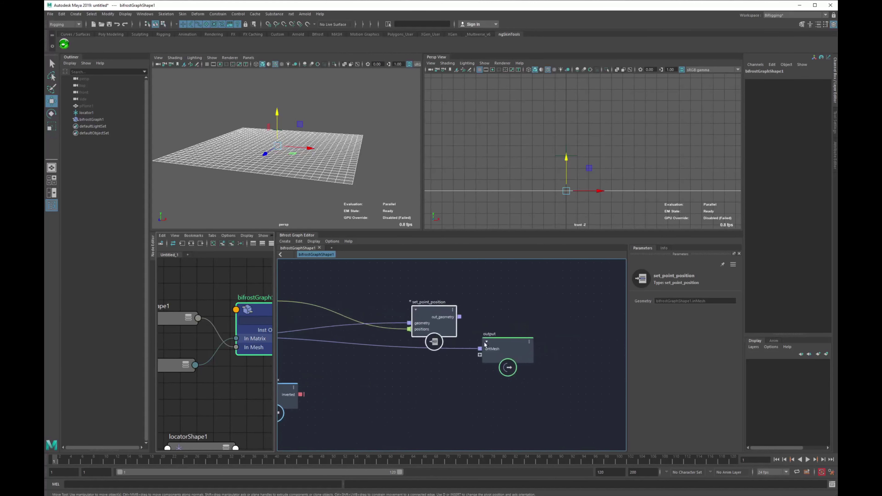
drag(502, 342, 532, 341)
mouse_move(460, 317)
mouse_down()
mouse_move(511, 348)
mouse_move(460, 312)
mouse_up()
shift+click(533, 344)
drag(533, 344, 598, 341)
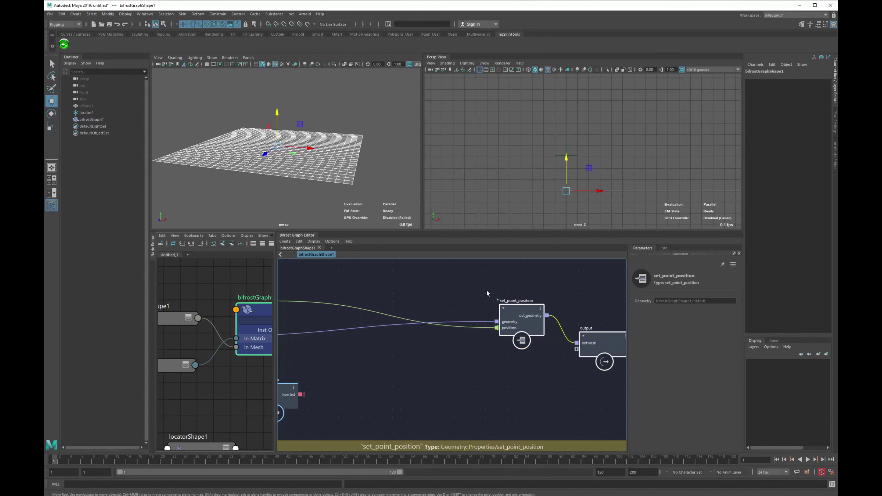
Move the get_point_position node slightly higher above the mesh connection.
alt+middle_drag(420, 289, 486, 284)
scroll(486, 283, down, 1)
click(438, 339)
click(350, 317)
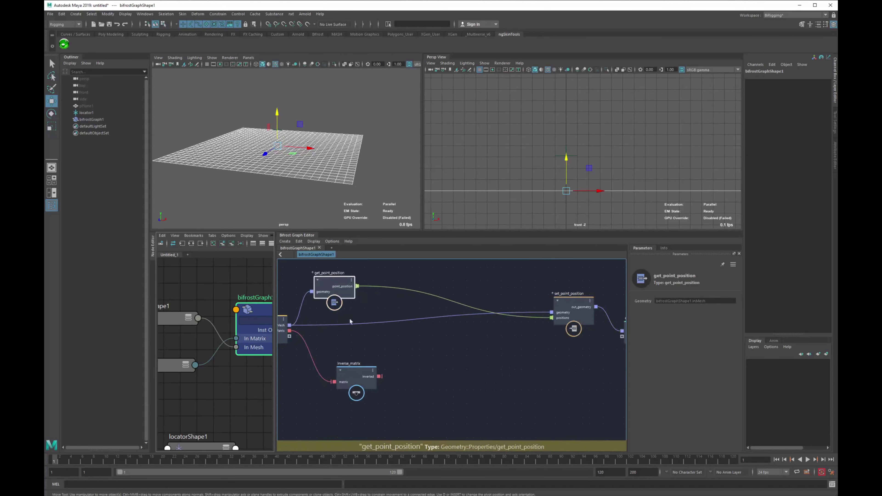
Spread out the graph by moving set_point_position and output farther away and placing inverse_matrix below the mesh connection.
key(a)
drag(511, 290, 573, 357)
drag(535, 331, 567, 318)
click(403, 400)
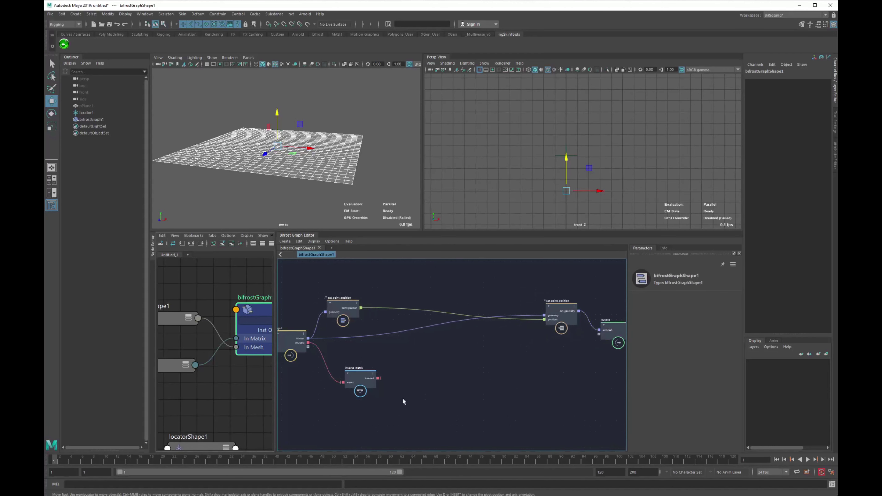
drag(355, 389, 387, 383)
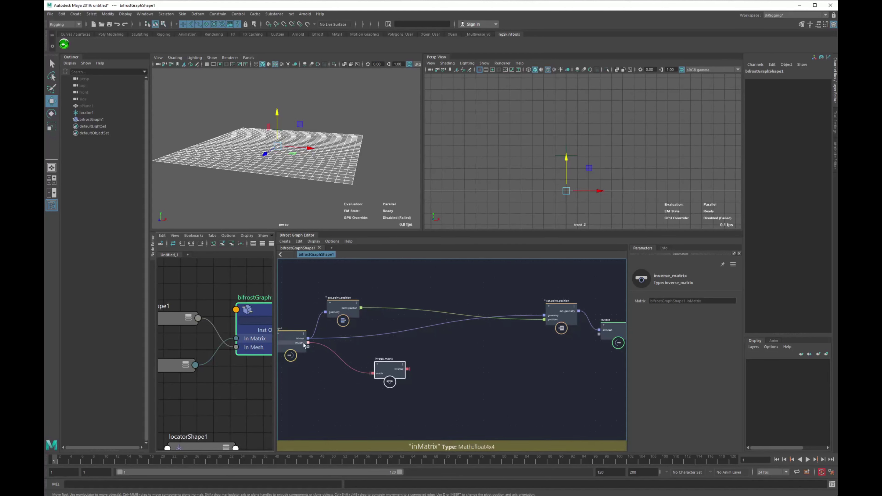
alt+middle_drag(486, 374, 422, 382)
drag(565, 380, 489, 283)
drag(498, 319, 561, 308)
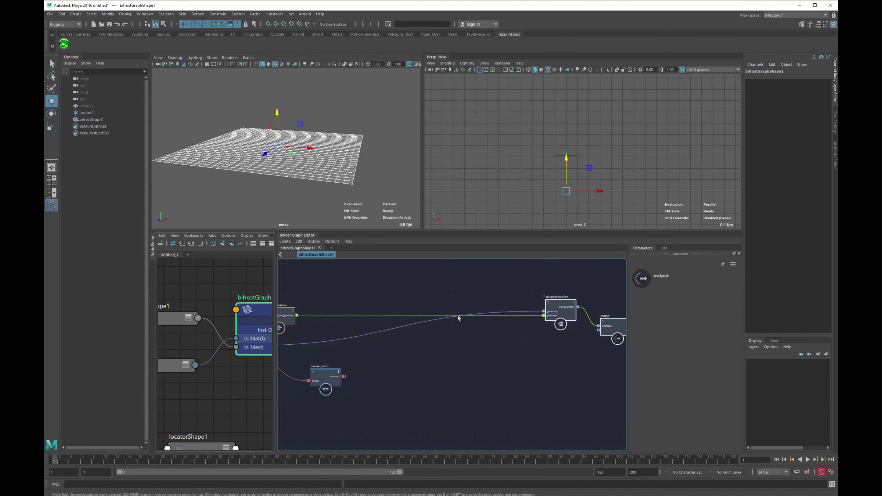
alt+middle_drag(421, 371, 479, 370)
scroll(457, 367, up, 2)
drag(360, 378, 344, 393)
scroll(345, 392, down, 2)
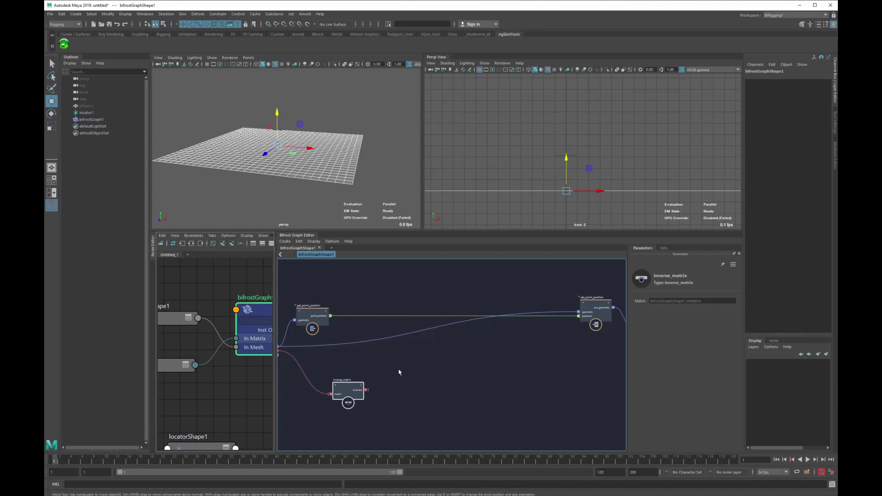
Add a matrix_multiply node beside inverse_matrix.
click(419, 380)
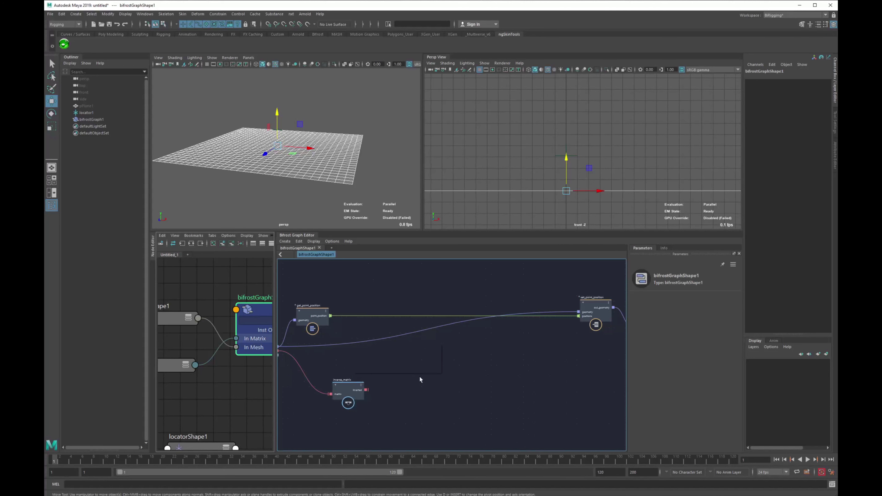
key(Tab)
text(mult_)
key(BackSpace)
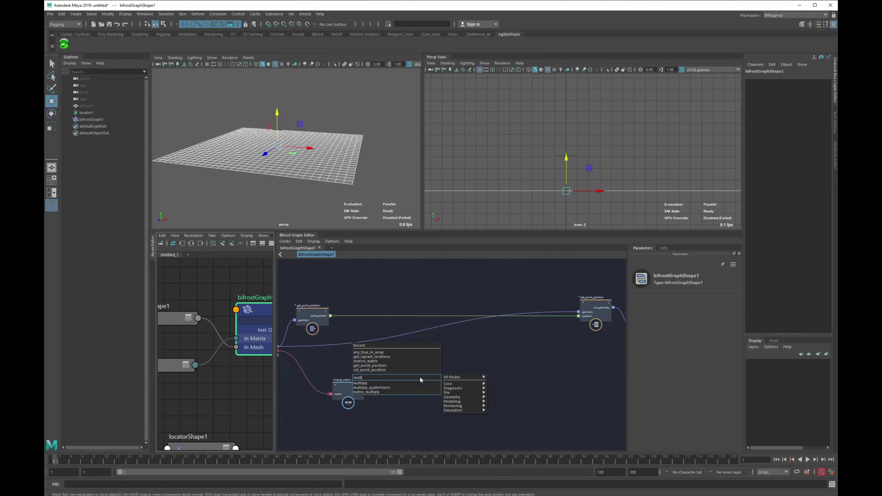
key(Down)
key(Down)
key(Return)
scroll(419, 360, up, 1)
Connect inverse_matrix's inverted output and get_point_position's point_position output as the two inputs of matrix_multiply.
drag(420, 391, 435, 359)
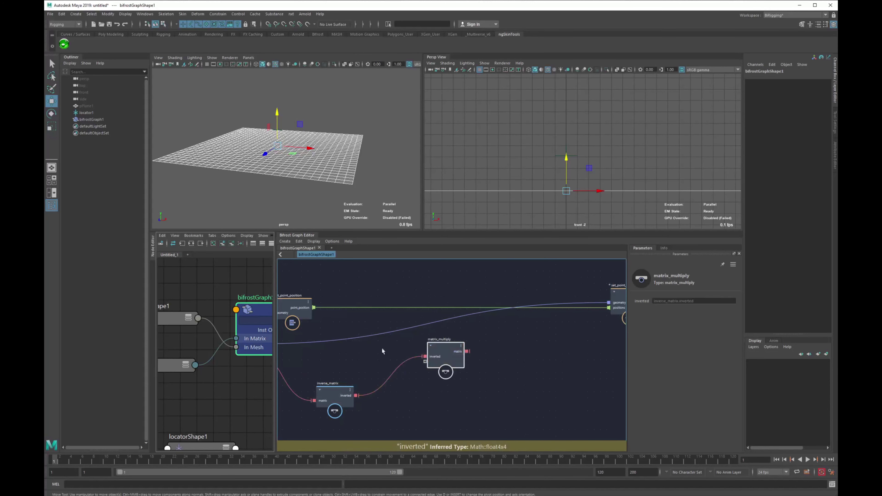
drag(313, 308, 430, 363)
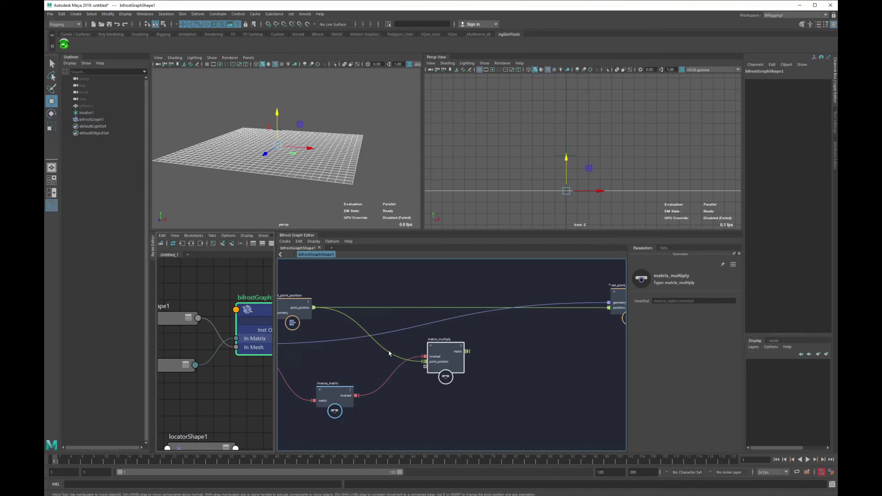
alt+middle_drag(403, 362, 425, 340)
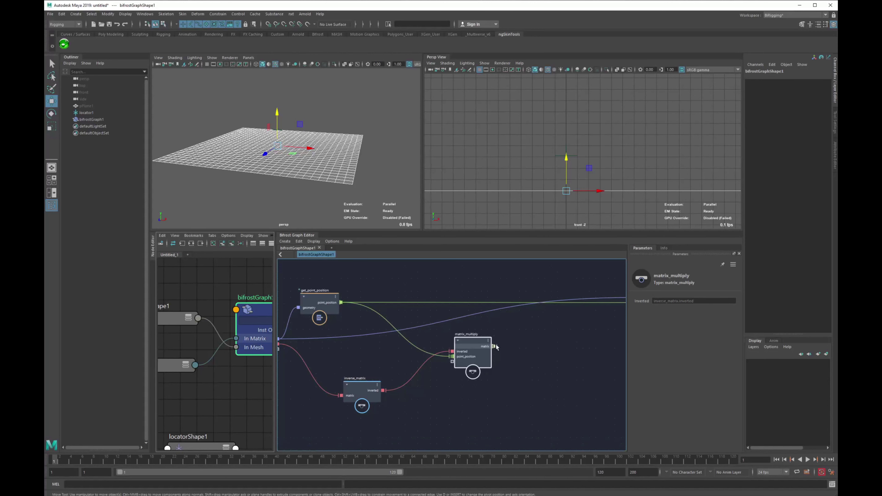
Move set_point_position slightly lower and try connecting matrix_multiply's matrix output to its positions port.
alt+middle_drag(537, 338, 419, 377)
scroll(418, 377, up, 2)
drag(547, 326, 531, 349)
alt+middle_drag(530, 352, 506, 333)
click(445, 350)
drag(357, 340, 506, 309)
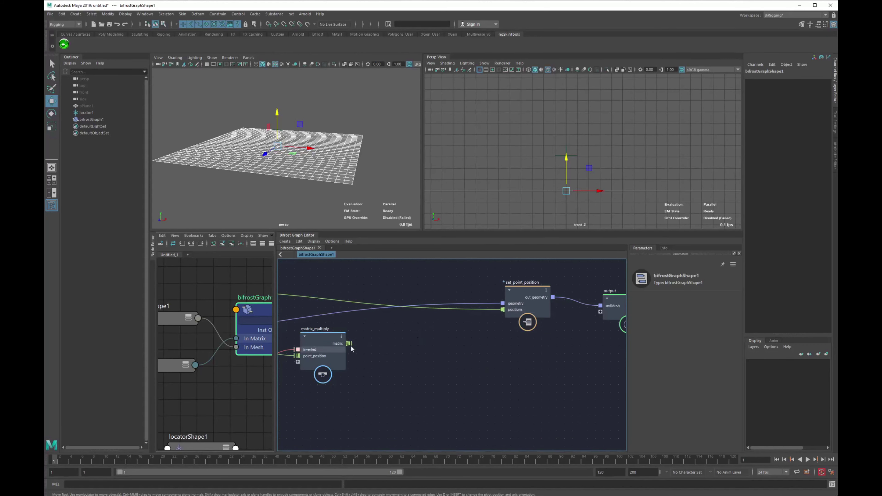
drag(349, 344, 416, 351)
Review the inverted and point_position connections feeding matrix_multiply, and move that node slightly lower.
alt+middle_drag(369, 375, 467, 361)
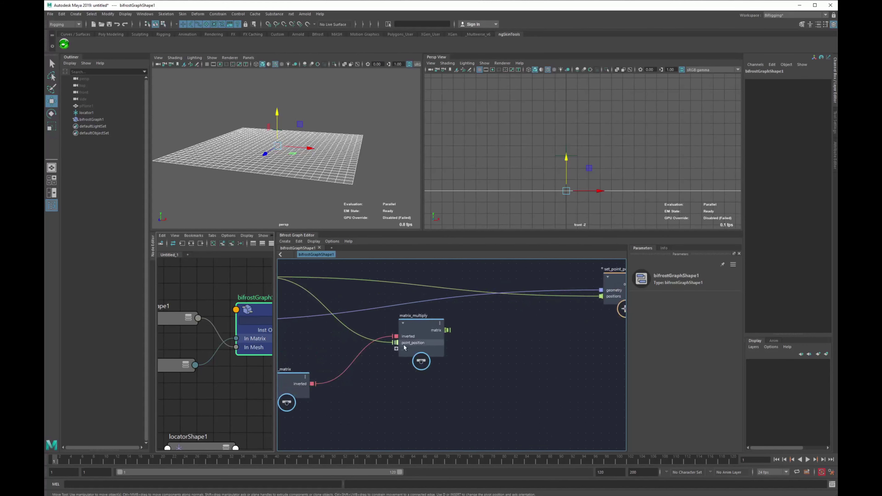
middle_drag(404, 345, 436, 354)
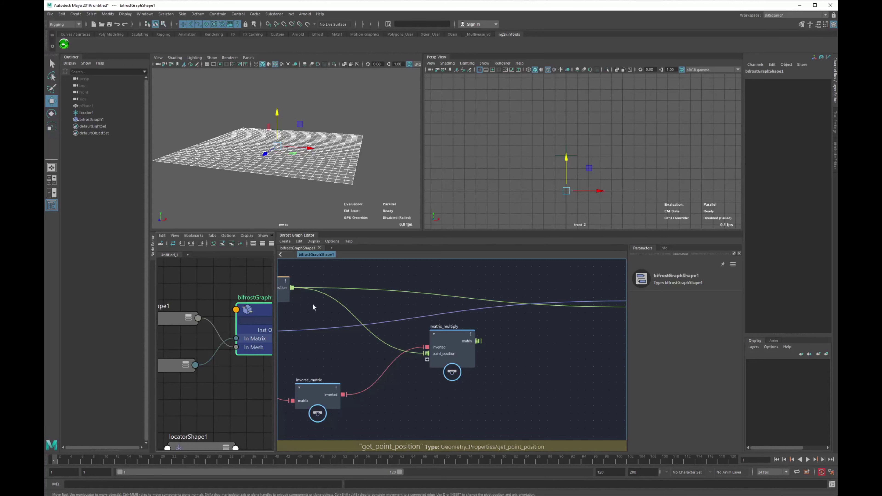
middle_drag(301, 295, 330, 305)
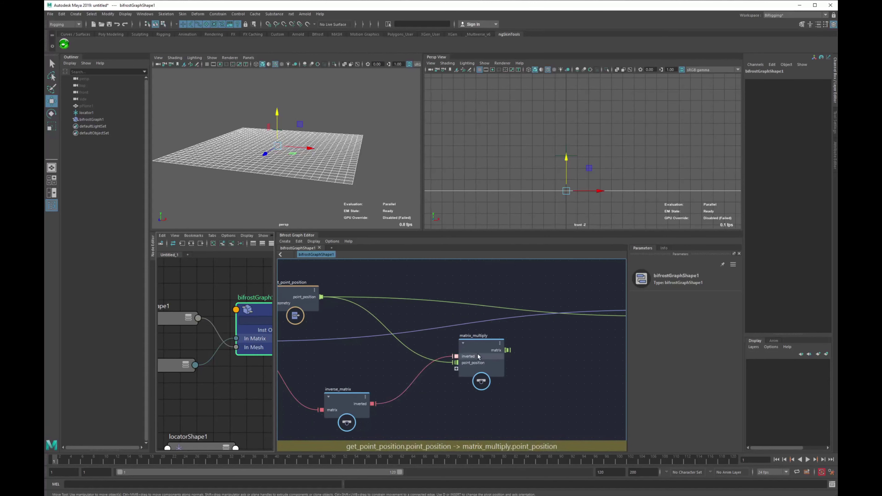
middle_drag(479, 356, 434, 371)
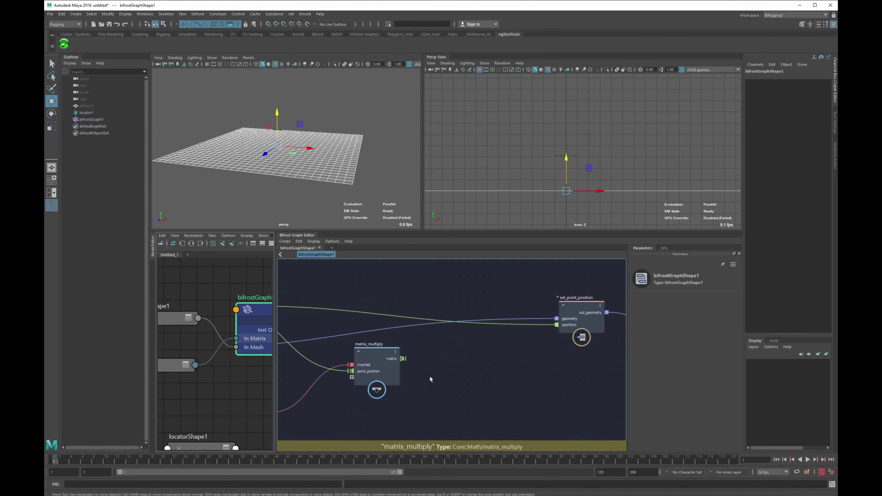
drag(377, 358, 374, 371)
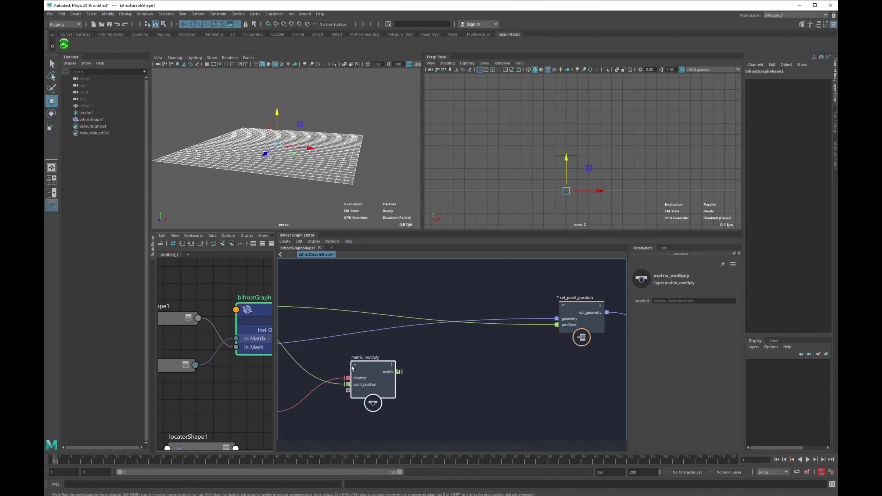
middle_drag(354, 365, 403, 352)
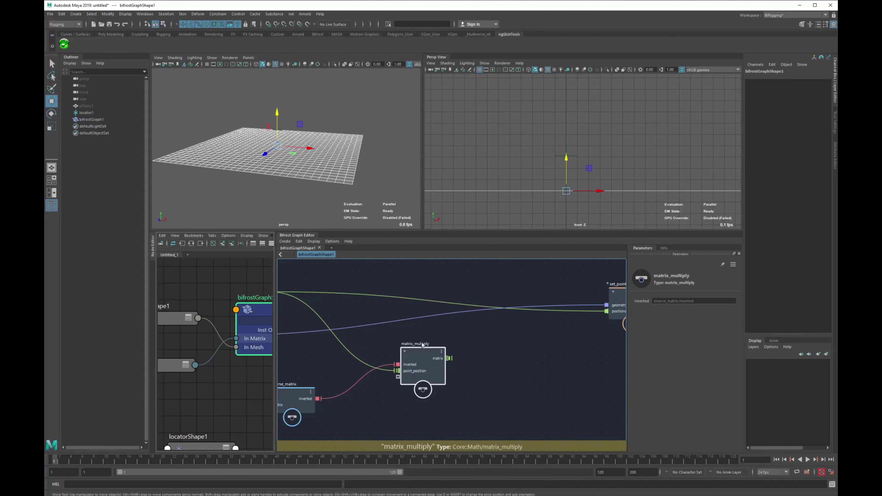
scroll(492, 363, up, 2)
middle_drag(509, 364, 425, 384)
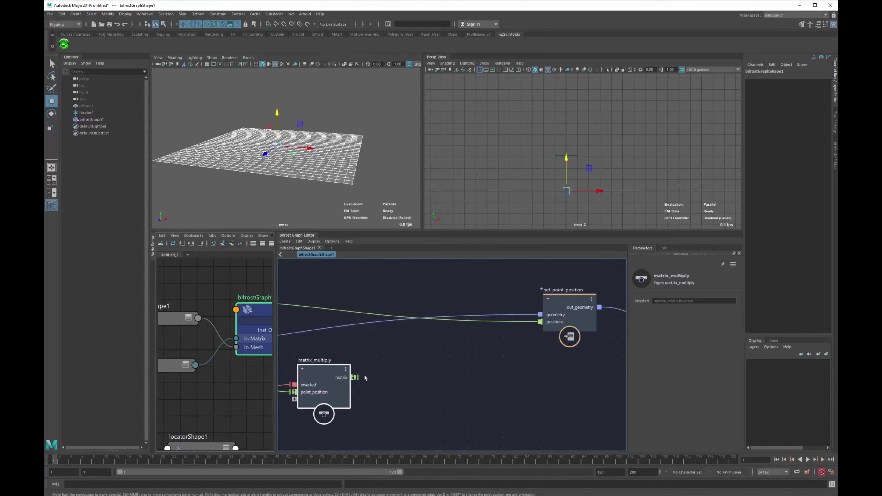
Connect matrix_multiply's matrix output to set_point_position's positions port, undoing the mistaken connection to its geometry port.
drag(357, 379, 541, 315)
key(ctrl+z)
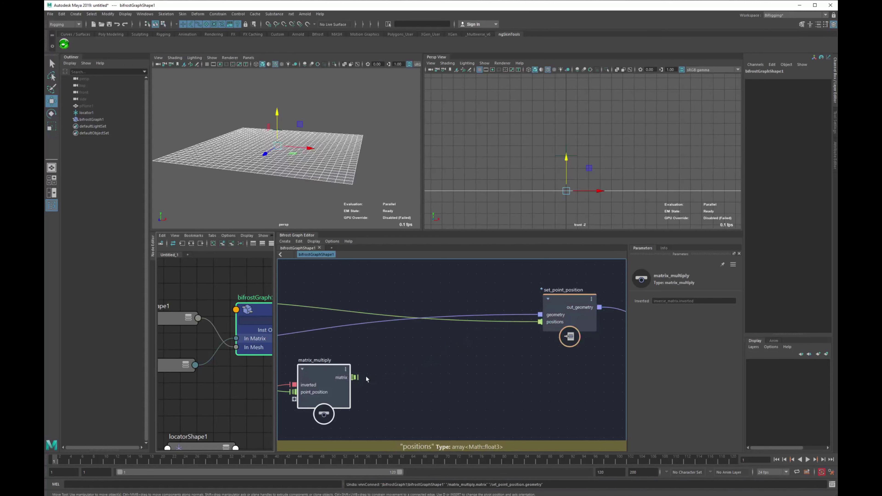
click(413, 365)
drag(354, 377, 543, 322)
alt+middle_drag(533, 364, 475, 356)
click(522, 307)
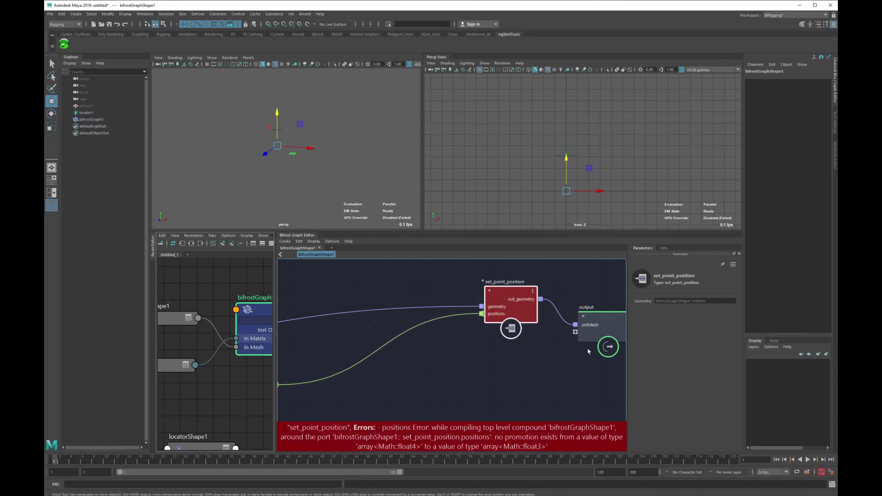
click(595, 325)
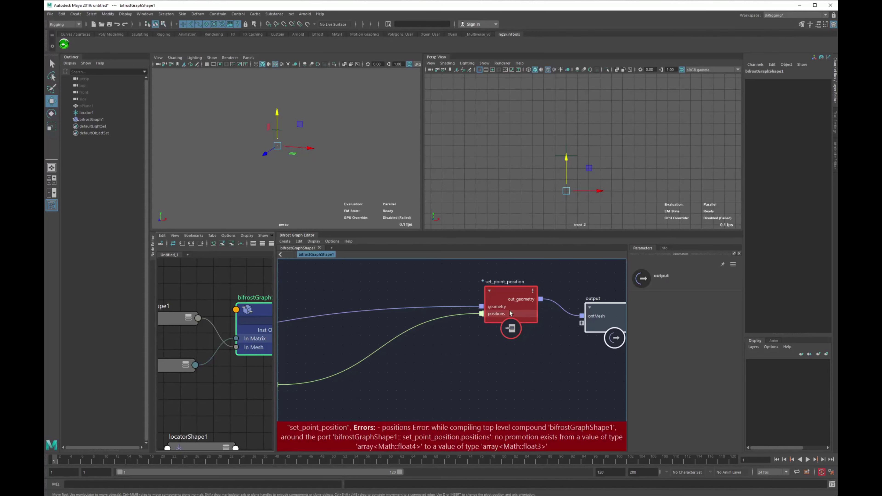
Insert a vector4_to_vector3 node on the connection between matrix_multiply and set_point_position.
alt+middle_drag(385, 368, 449, 362)
click(439, 346)
key(Tab)
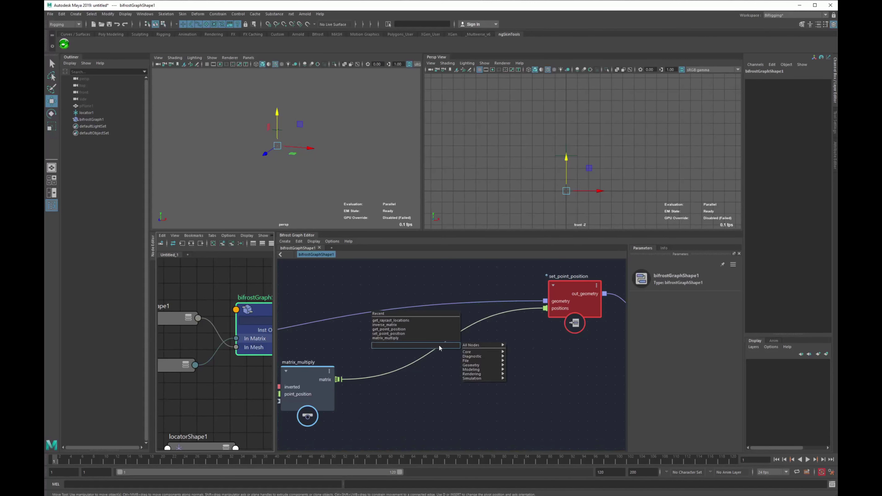
text(vet)
key(Down)
key(Down)
key(Down)
key(Down)
key(Down)
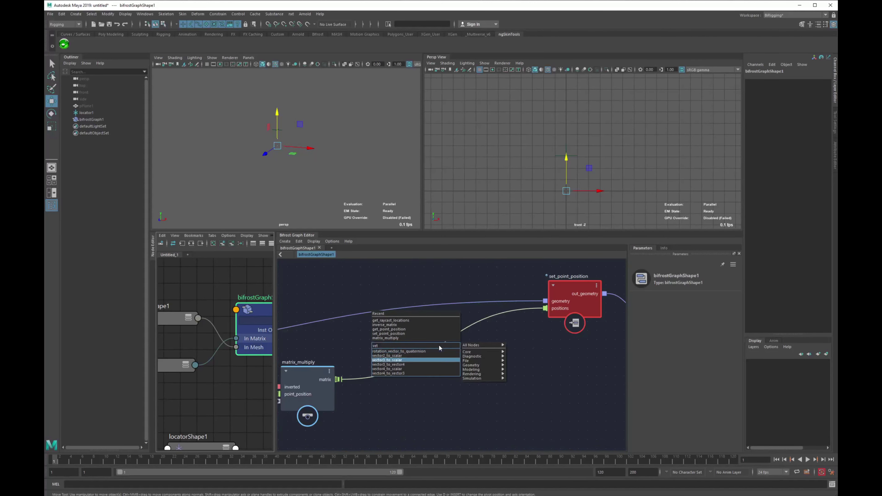
key(Return)
drag(438, 358, 484, 332)
Move set_point_position and output farther along the graph and place vector4_to_vector3 just in front of them, slightly lower.
alt+middle_drag(575, 348, 511, 349)
scroll(511, 349, down, 2)
click(571, 382)
drag(481, 283, 622, 369)
drag(437, 340, 489, 334)
alt+middle_drag(455, 376, 467, 381)
drag(511, 340, 459, 354)
scroll(535, 374, down, 1)
scroll(536, 375, down, 1)
alt+middle_drag(536, 375, 488, 370)
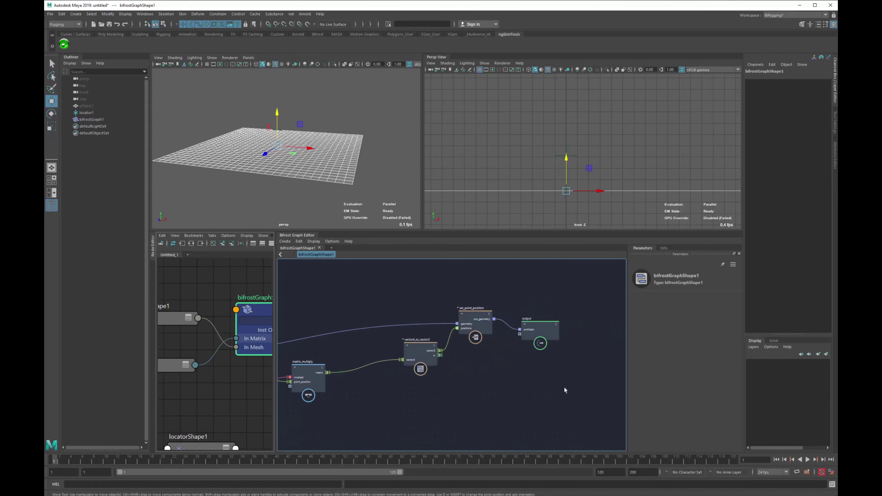
Move matrix_multiply slightly closer to vector4_to_vector3.
drag(563, 387, 457, 341)
click(372, 389)
drag(314, 377, 330, 379)
Insert a vector3_to_vector4 node on the connection between get_point_position and matrix_multiply.
alt+middle_drag(375, 385, 496, 368)
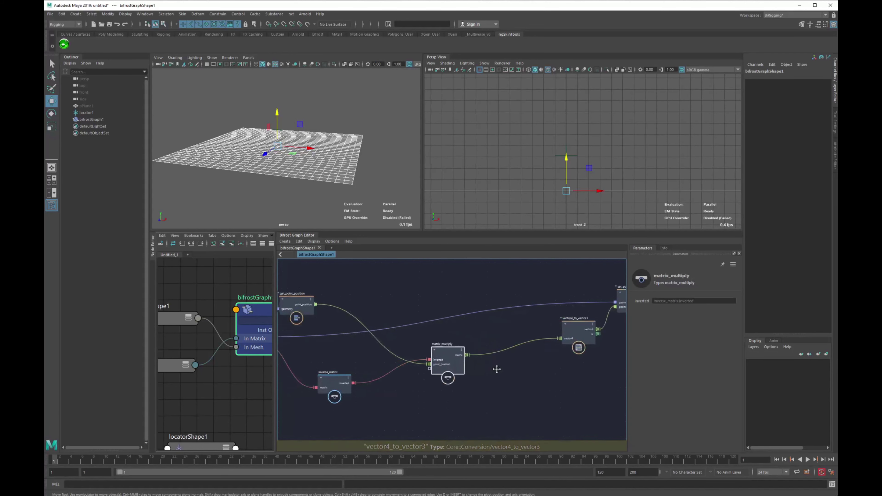
scroll(427, 354, up, 2)
click(364, 289)
key(Tab)
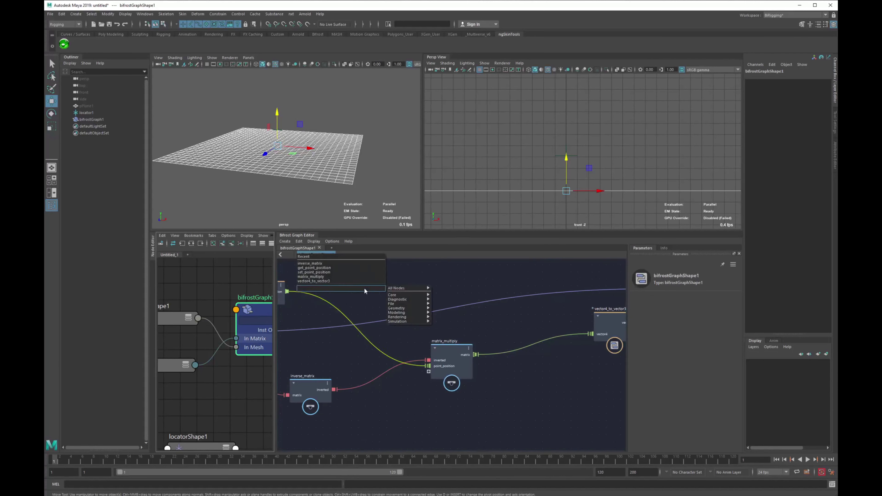
text(vet)
key(Down)
key(Down)
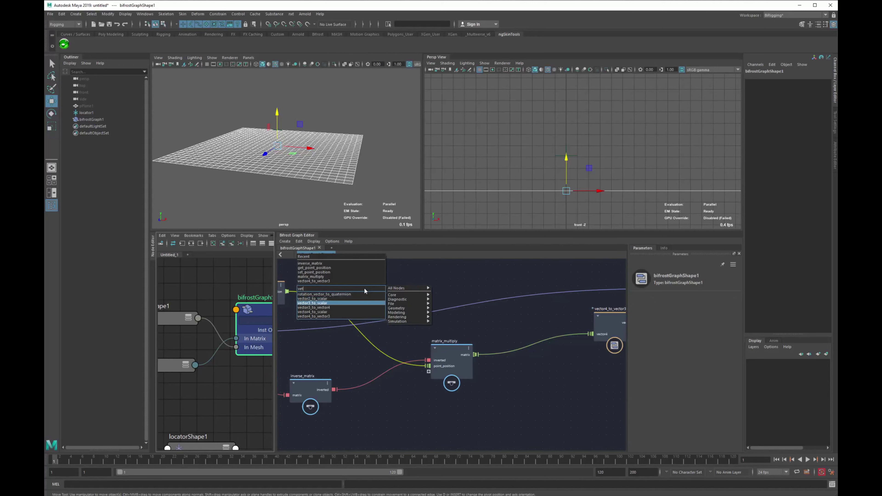
key(Return)
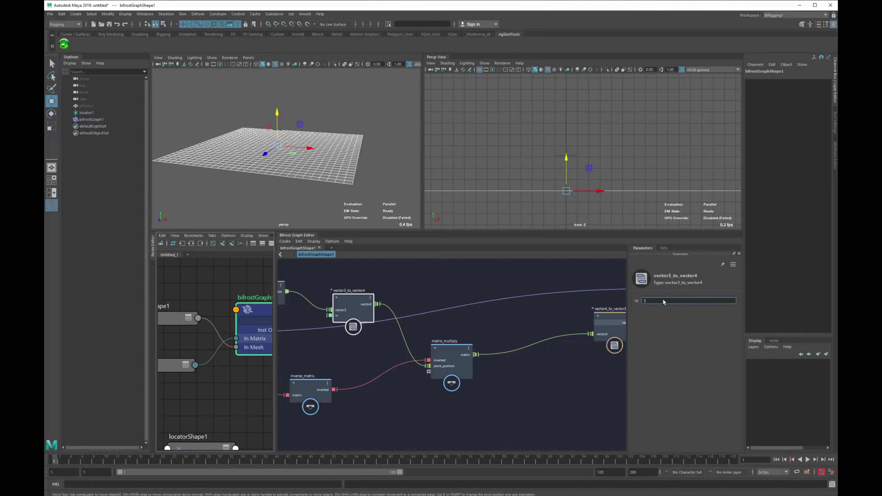
Set the W parameter of vector3_to_vector4 to 1 and move the node slightly lower.
key(Return)
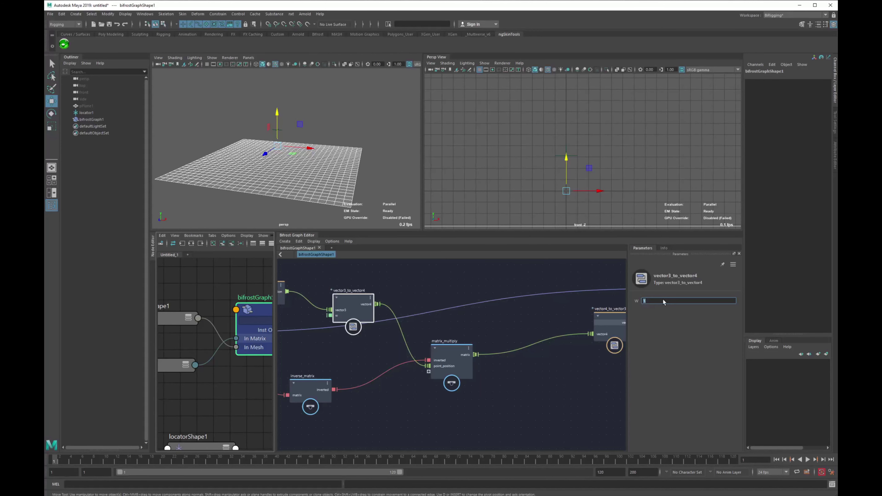
click(560, 388)
drag(369, 316, 368, 328)
mouse_move(339, 179)
alt+mouse_down()
mouse_move(342, 171)
mouse_move(328, 172)
alt+mouse_up()
click(339, 124)
Switch vector3_to_vector4's W to 0 and back to 1 to compare the effect on the plane.
drag(365, 332, 365, 330)
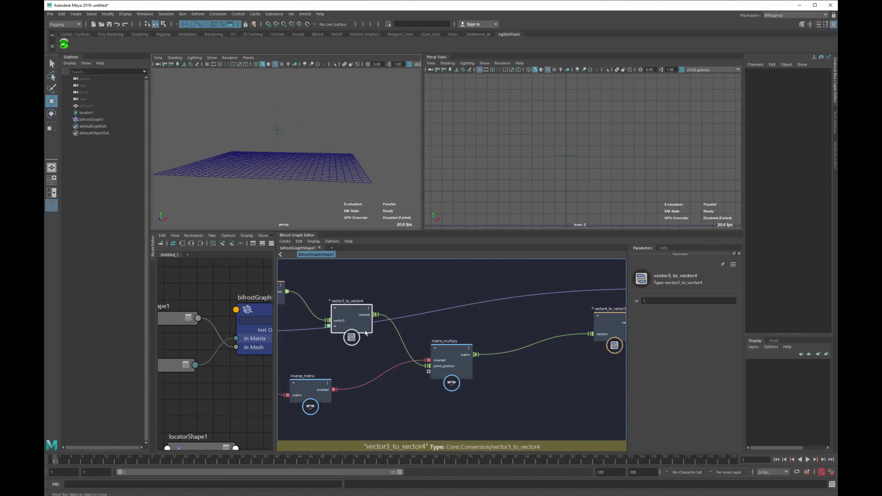
click(652, 300)
text(0)
key(Return)
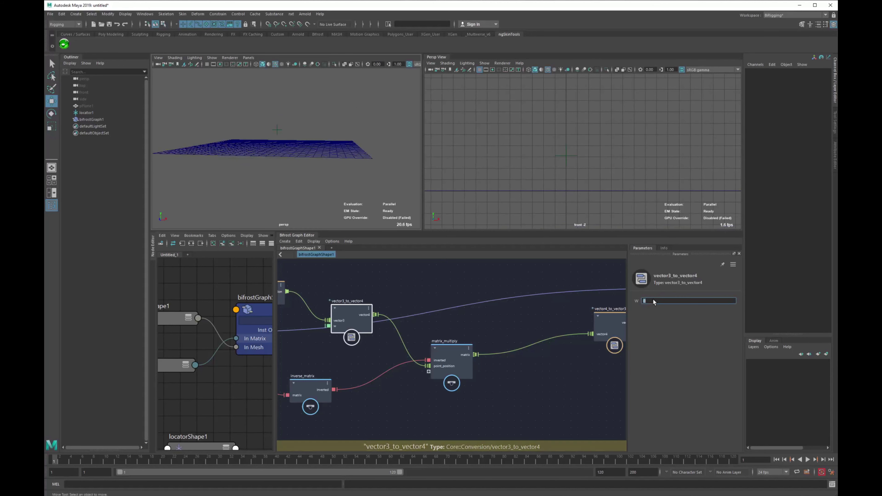
text(1)
key(Return)
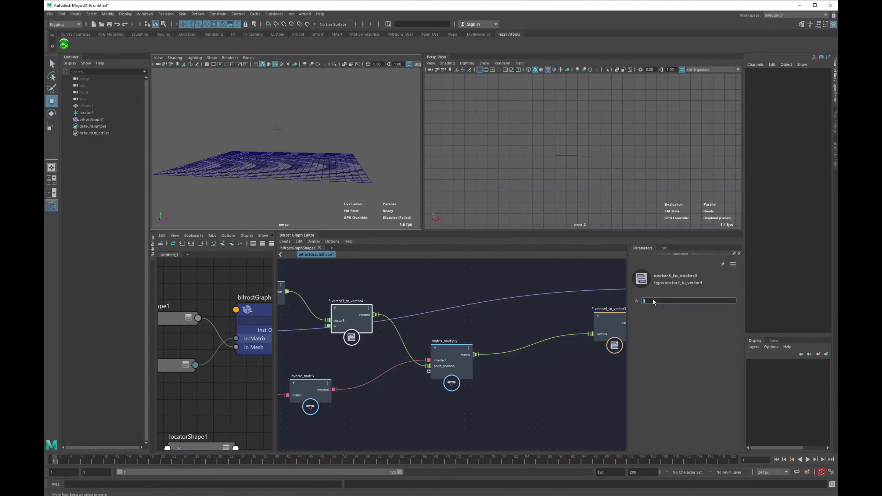
Test the deformation by moving and rotating the locator, undoing each transformation.
mouse_move(277, 115)
mouse_down()
mouse_move(295, 141)
mouse_move(336, 122)
mouse_move(291, 173)
mouse_move(288, 125)
mouse_move(273, 104)
mouse_move(252, 108)
mouse_move(282, 121)
mouse_up()
key(ctrl+z)
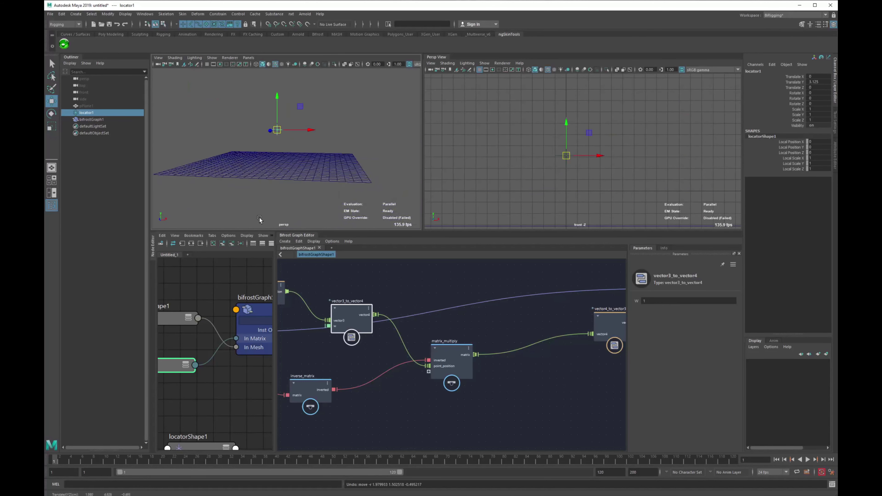
alt+drag(260, 221, 272, 164)
key(e)
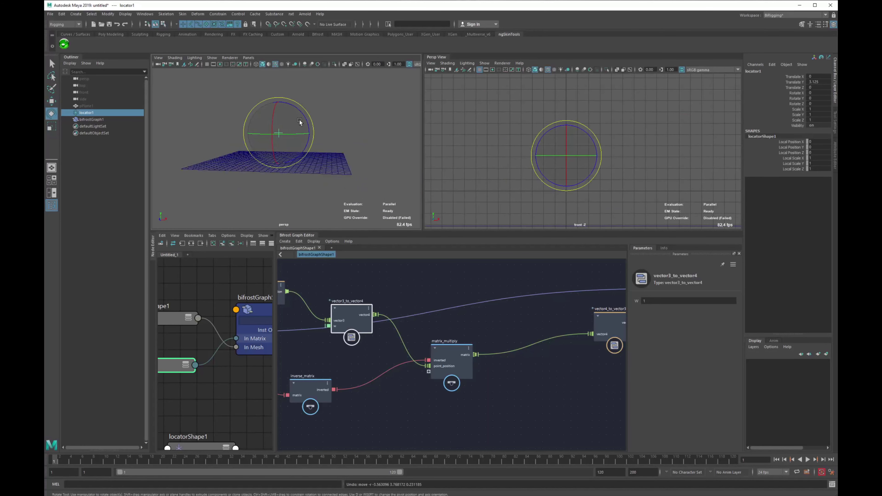
drag(301, 112, 306, 150)
key(ctrl+z)
Move vector4_to_vector3, set_point_position and output farther from matrix_multiply to make room in the graph.
middle_drag(484, 369, 401, 366)
scroll(563, 404, down, 5)
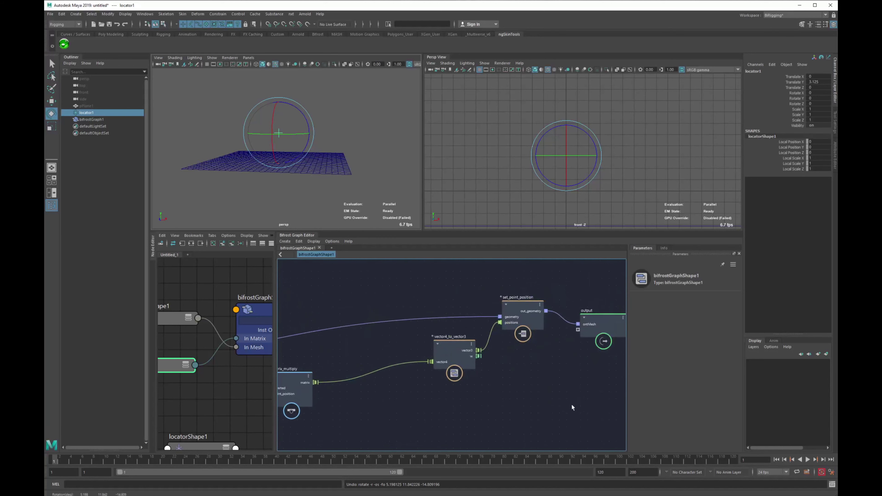
drag(525, 320, 524, 320)
drag(612, 405, 491, 320)
click(497, 366)
drag(484, 289, 605, 396)
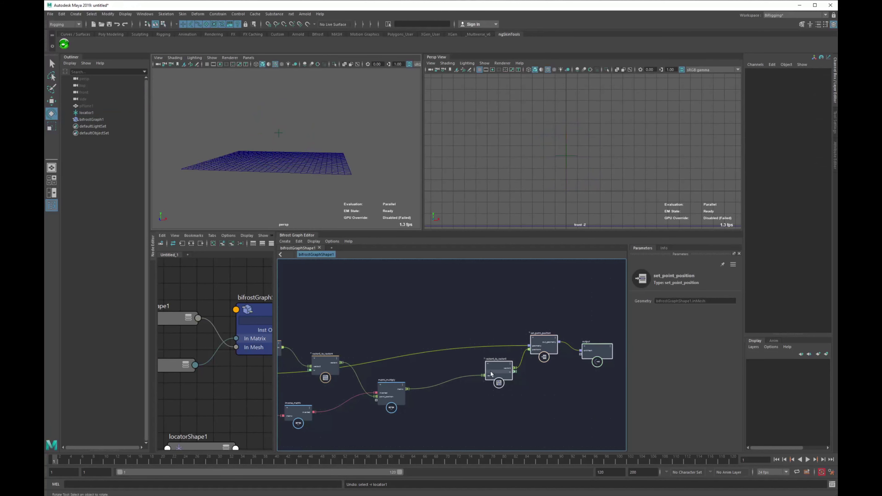
drag(543, 340, 585, 340)
click(417, 342)
drag(381, 370, 383, 371)
drag(396, 395, 391, 399)
Duplicate the matrix_multiply node and place the copy beside the original.
alt+middle_drag(435, 384, 505, 343)
scroll(517, 375, up, 2)
scroll(501, 363, down, 1)
click(501, 363)
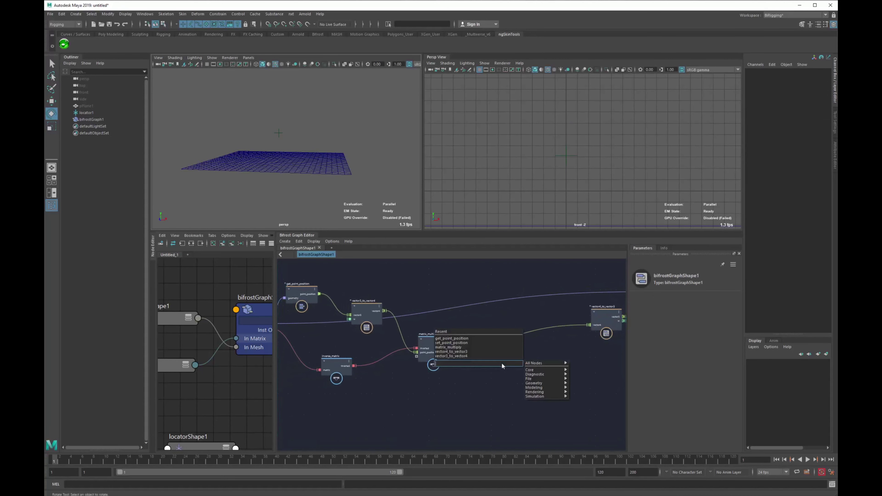
drag(439, 348, 508, 366)
key(ctrl+d)
scroll(467, 398, up, 4)
alt+middle_drag(413, 398, 445, 410)
Connect matrix_multiply's output to matrix_multiply1's point_position and the graph input's inMatrix to its inverted port.
scroll(466, 398, down, 1)
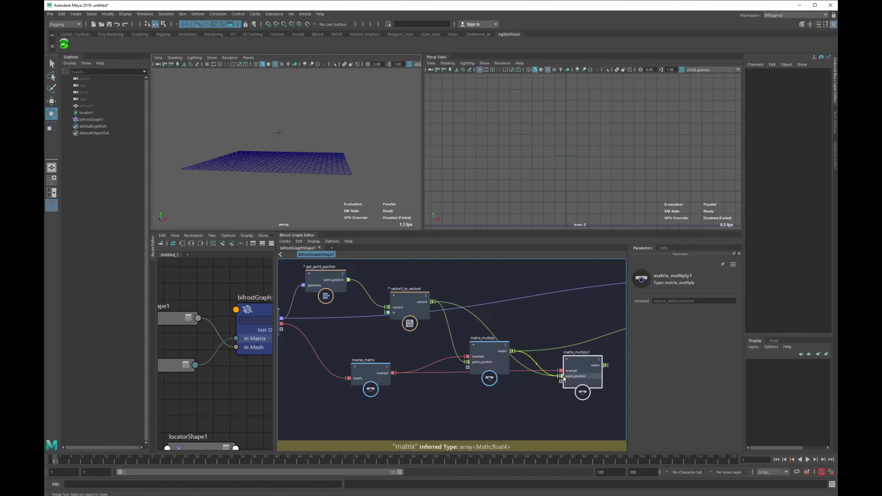
scroll(487, 403, down, 2)
drag(367, 342, 575, 376)
Connect matrix_multiply1's matrix output to vector4_to_vector3's vector4 input and position matrix_multiply1 between the two neighbouring nodes.
alt+middle_drag(507, 404, 360, 401)
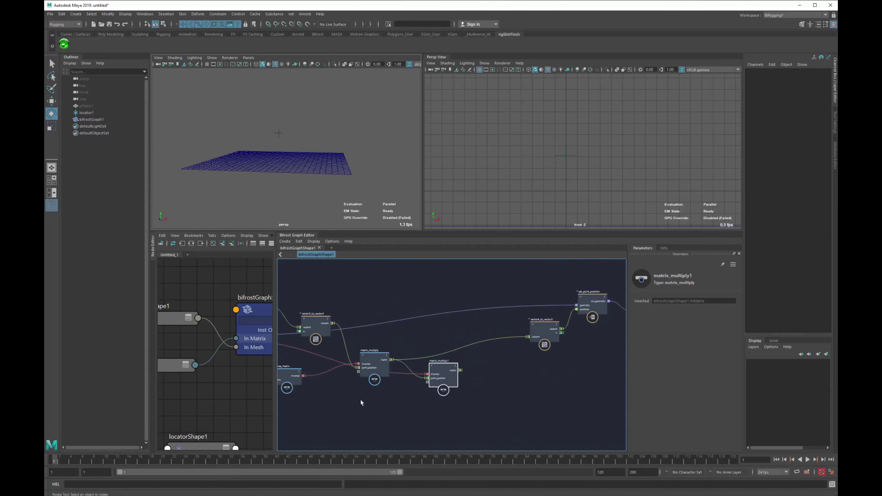
scroll(392, 394, up, 1)
drag(452, 363, 447, 327)
scroll(527, 356, up, 2)
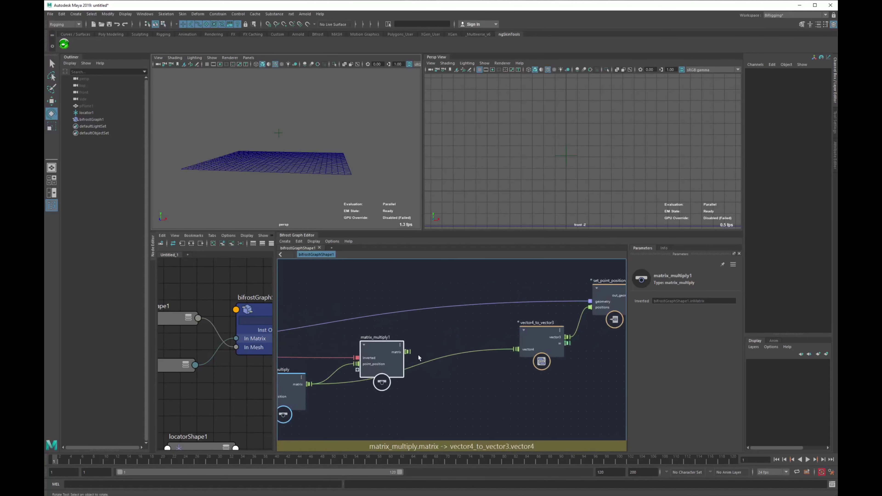
drag(410, 352, 518, 349)
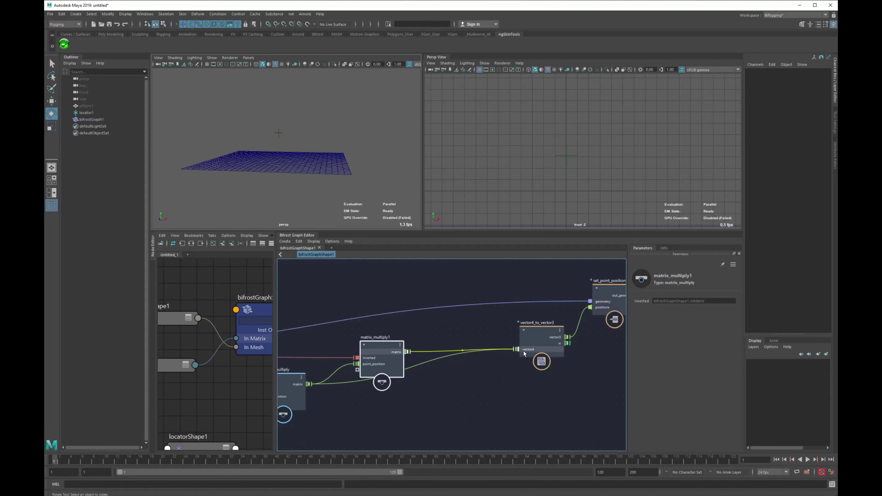
drag(382, 364, 429, 364)
Test the graph by moving the locator in the perspective view, and undo the move.
click(280, 134)
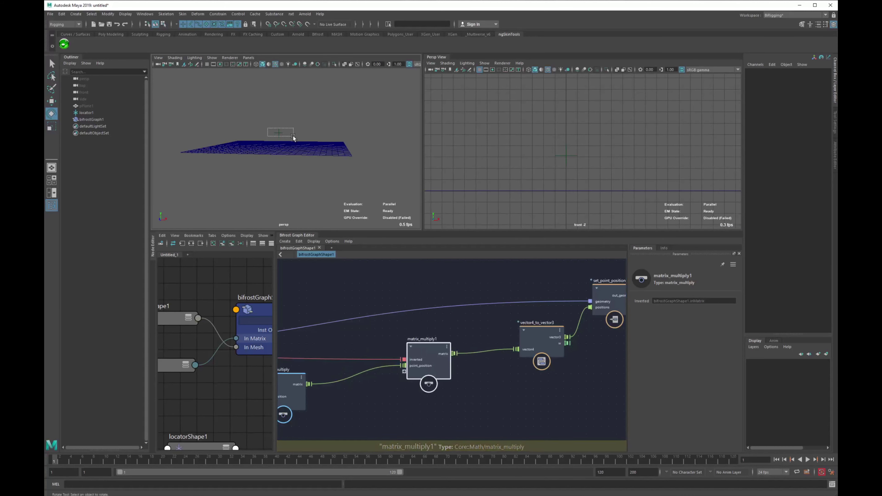
key(w)
mouse_move(283, 135)
mouse_down()
mouse_move(274, 143)
mouse_move(288, 130)
mouse_up()
key(ctrl+z)
alt+middle_drag(341, 158, 372, 177)
alt+drag(296, 163, 292, 176)
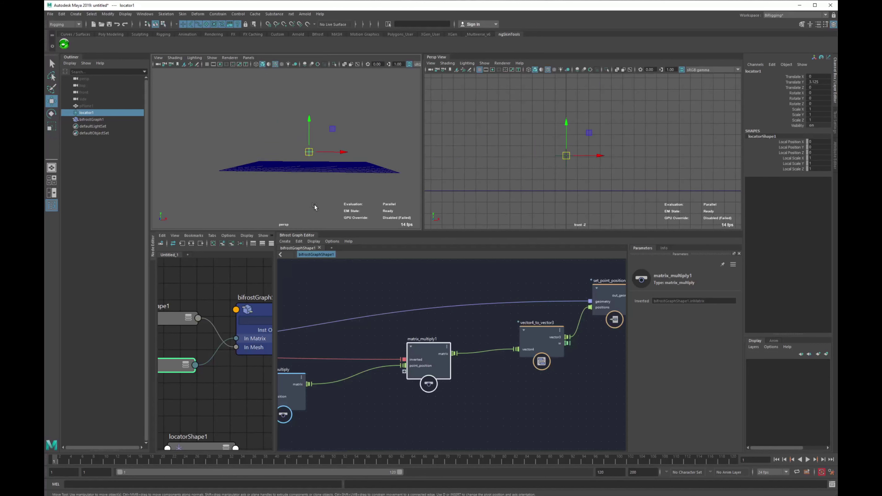
Rearrange matrix_multiply, matrix_multiply1 and vector3_to_vector4 so that their connections are easier to read.
alt+middle_drag(329, 359, 400, 354)
drag(365, 379, 365, 383)
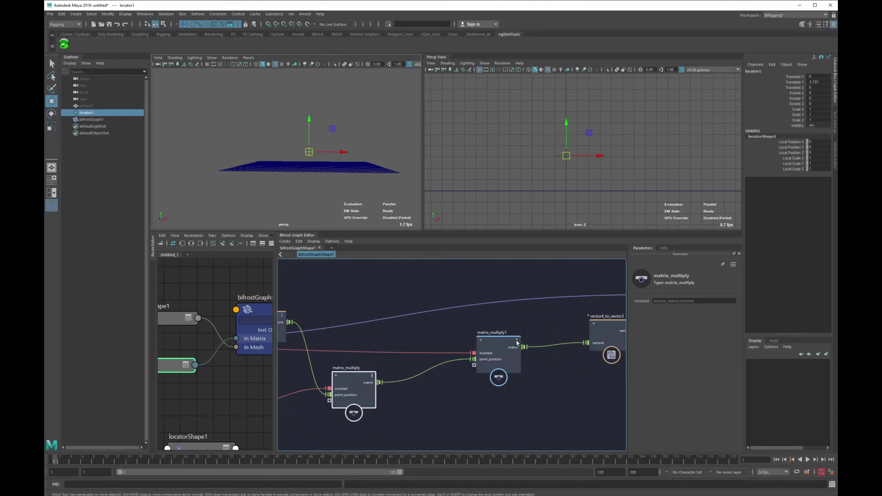
drag(493, 346, 493, 368)
alt+right_drag(396, 351, 347, 348)
alt+middle_drag(377, 327, 453, 334)
drag(410, 343, 398, 312)
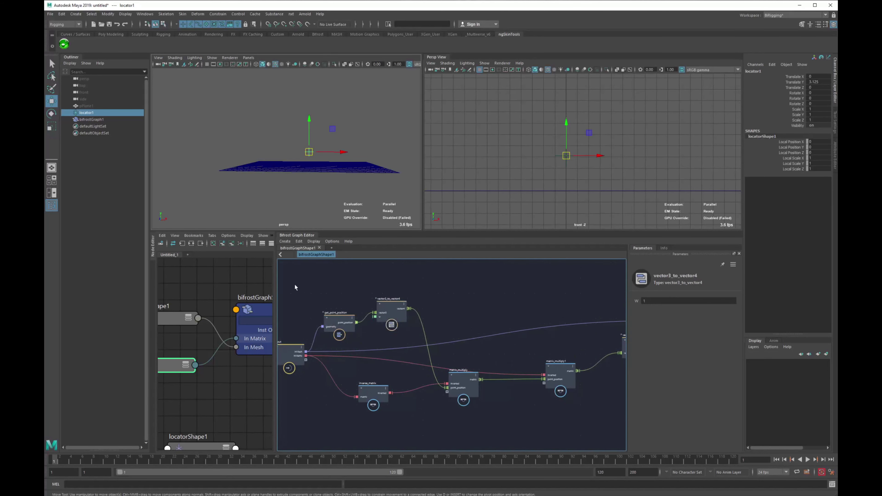
Move the input and get_point_position nodes away from the matrix nodes and bring vector4_to_vector3 closer to matrix_multiply1.
drag(295, 285, 353, 361)
drag(343, 321, 304, 311)
click(364, 359)
alt+middle_drag(403, 361, 263, 350)
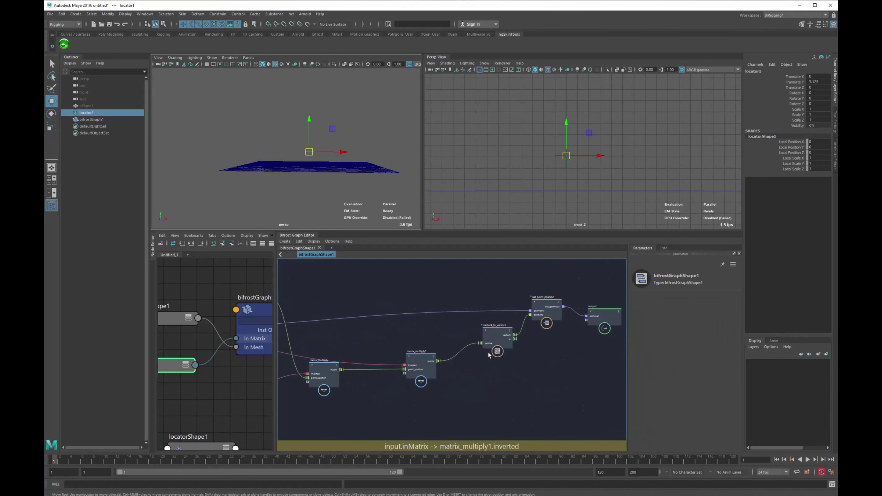
drag(504, 344, 467, 347)
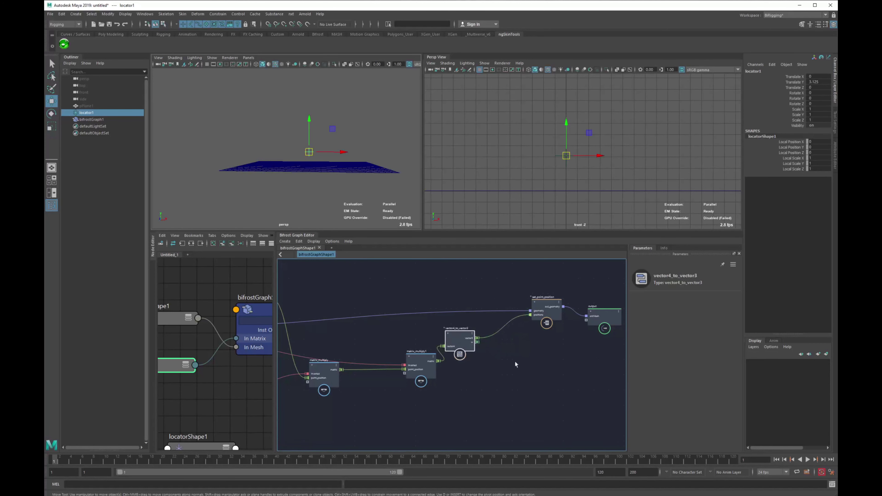
Group vector3_to_vector4, inverse_matrix, both matrix_multiply nodes and vector4_to_vector3 into a compound.
key(a)
drag(336, 283, 528, 374)
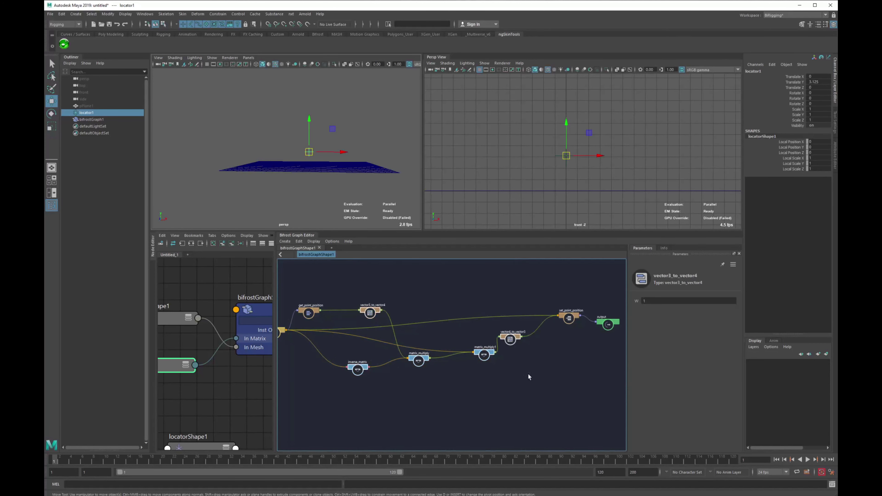
key(ctrl+g)
click(430, 374)
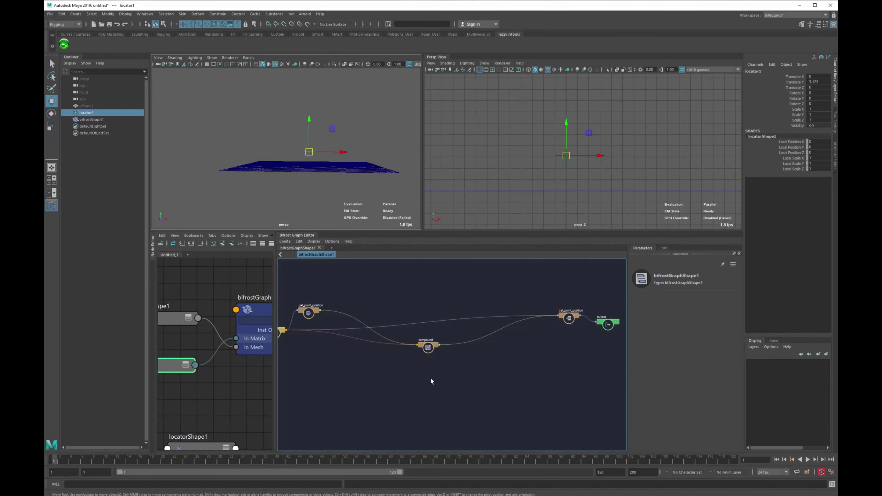
Auto-arrange the graph, move the compound slightly lower and rename it vtx_local.
key(l)
drag(440, 341, 442, 364)
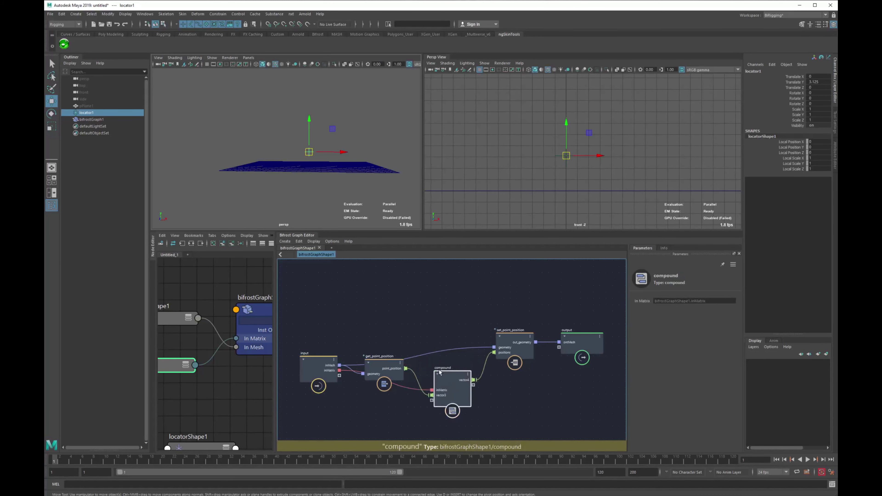
double_click(441, 368)
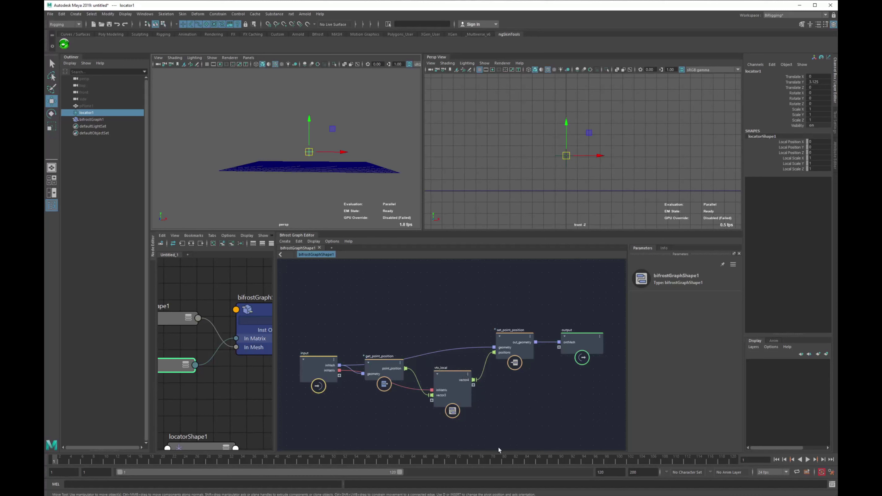
Spread the graph around vtx_local by moving set_point_position and output to one side and input and get_point_position to the other.
drag(617, 369, 619, 371)
drag(506, 312, 595, 368)
drag(515, 342, 588, 350)
drag(421, 276, 420, 278)
drag(306, 314, 385, 379)
drag(384, 374, 349, 342)
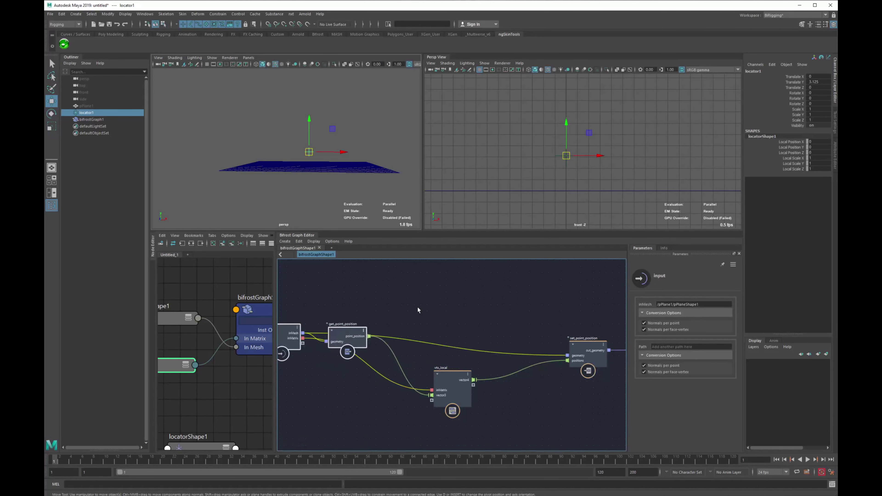
click(418, 309)
Open the vtx_local compound and auto-arrange the nodes inside it.
double_click(462, 386)
scroll(516, 392, down, 4)
alt+middle_drag(516, 392, 361, 376)
scroll(448, 340, up, 1)
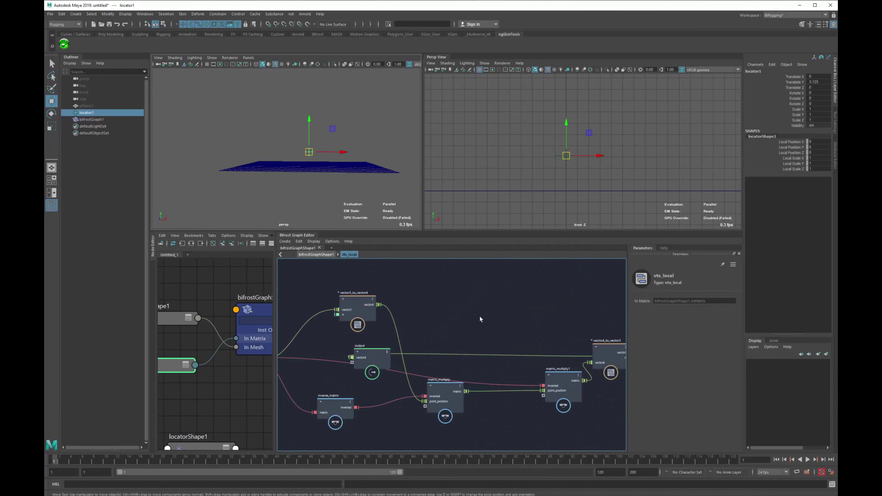
key(l)
alt+middle_drag(543, 379, 465, 385)
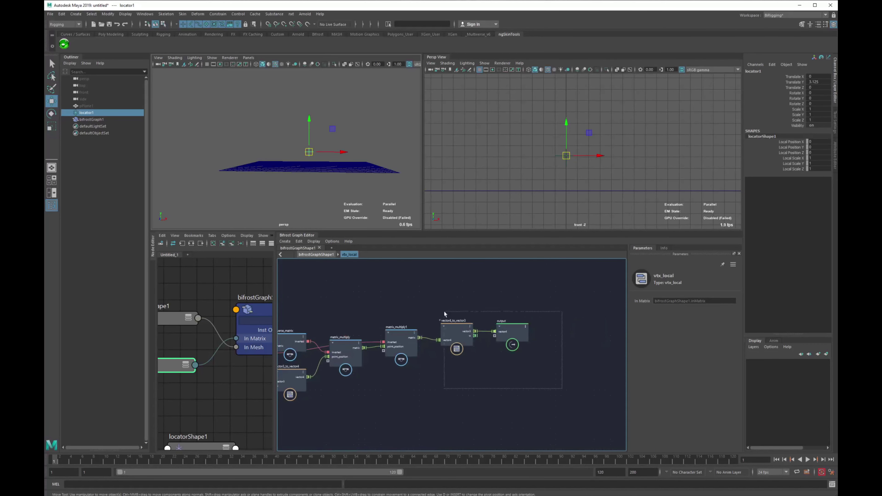
Move matrix_multiply1, vector4_to_vector3 and output away from matrix_multiply, up and to the right.
drag(445, 312, 387, 312)
click(406, 290)
drag(532, 374, 533, 374)
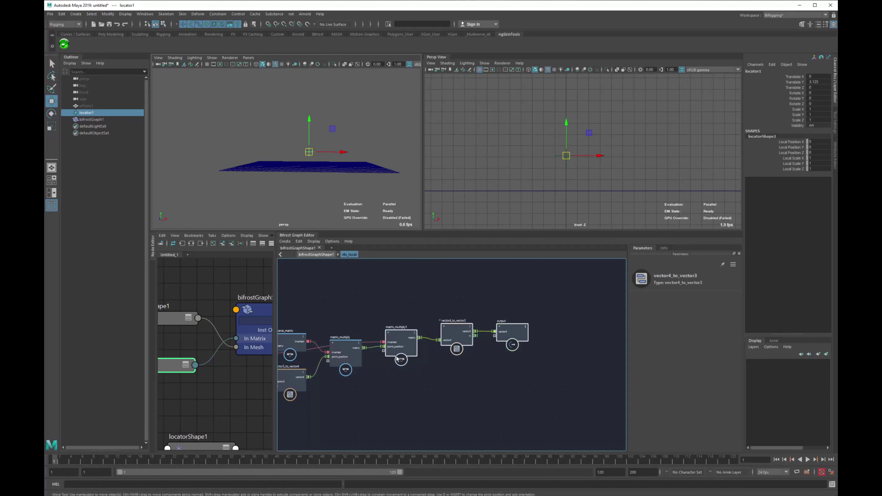
drag(398, 346, 491, 300)
click(509, 372)
alt+middle_drag(508, 371, 492, 398)
scroll(492, 397, down, 1)
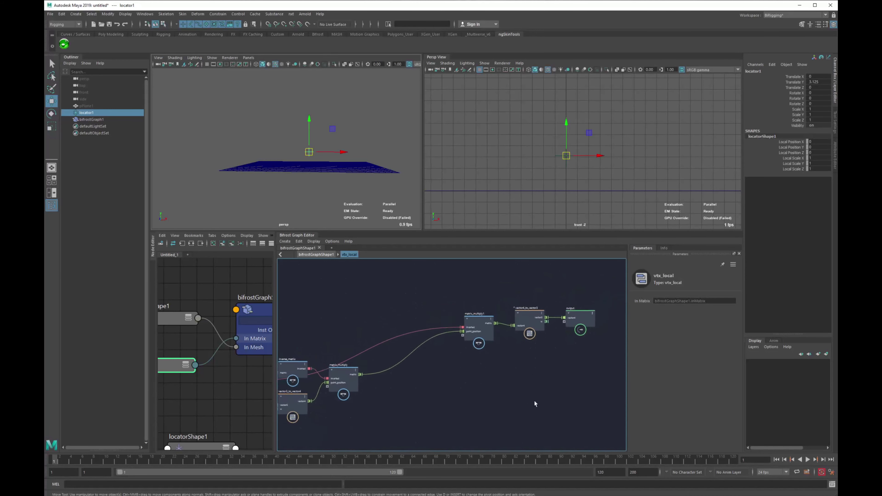
Place the output node lower and shift matrix_multiply1 and vector4_to_vector3 slightly left.
drag(582, 318, 584, 363)
scroll(486, 367, up, 3)
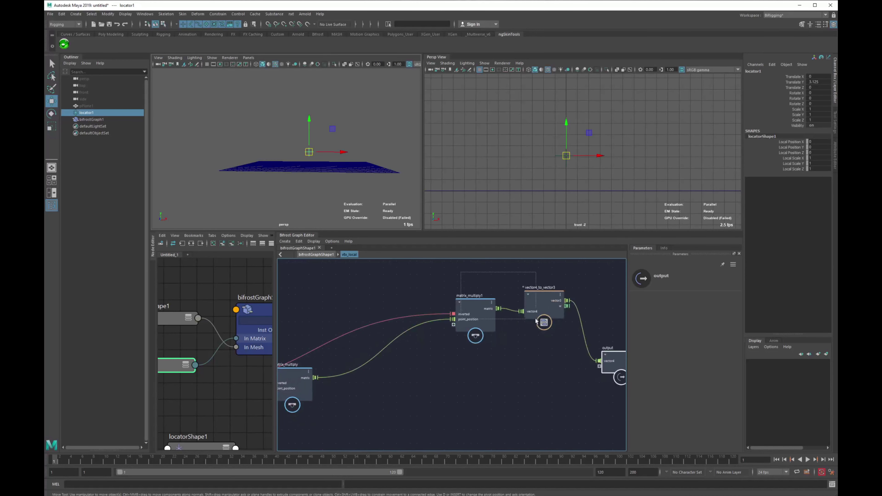
drag(536, 320, 537, 321)
drag(537, 316, 495, 312)
click(473, 356)
Add a normalize node inside vtx_local and connect matrix_multiply's matrix output to its value input.
alt+middle_drag(462, 382, 424, 374)
key(Tab)
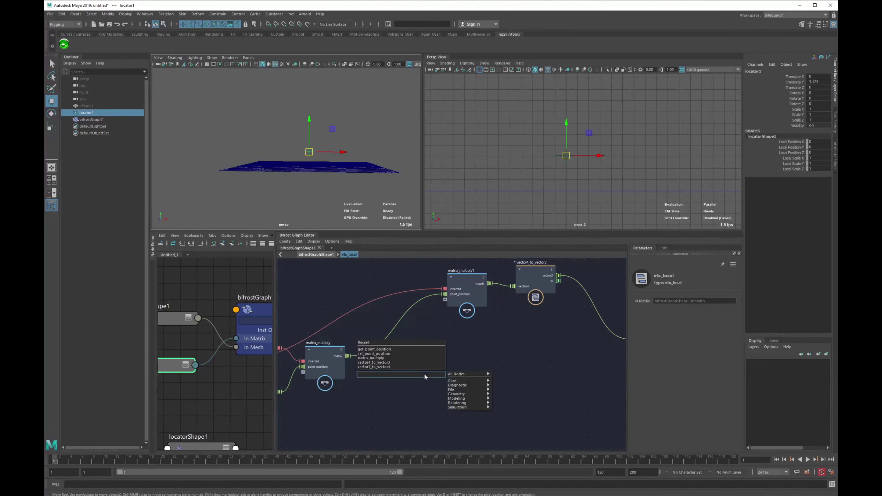
text(nor)
key(Down)
key(Down)
key(Return)
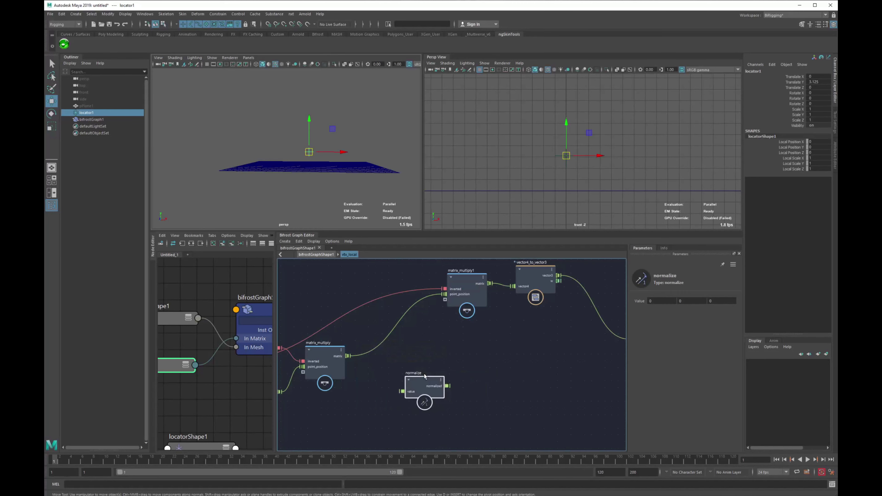
scroll(422, 391, up, 2)
middle_drag(419, 352, 421, 389)
scroll(421, 389, down, 1)
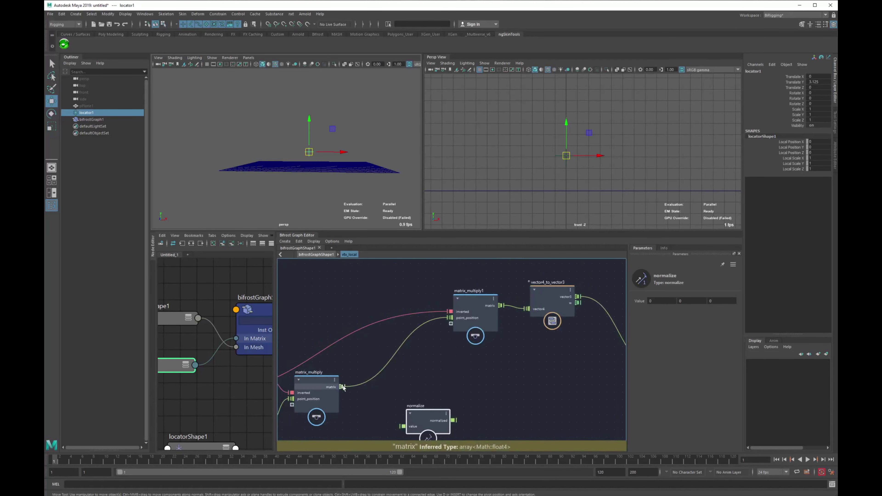
drag(342, 386, 504, 408)
click(407, 375)
Insert another vector4_to_vector3 conversion node between matrix_multiply and normalize.
key(Tab)
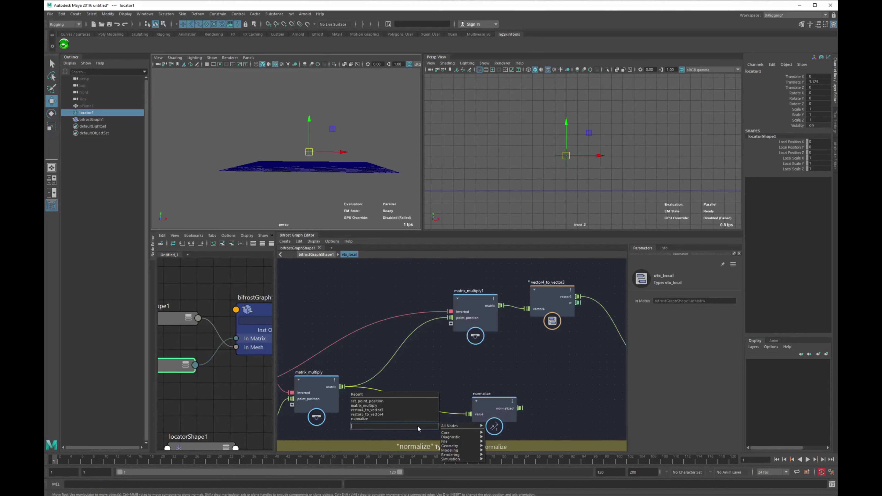
text(ve)
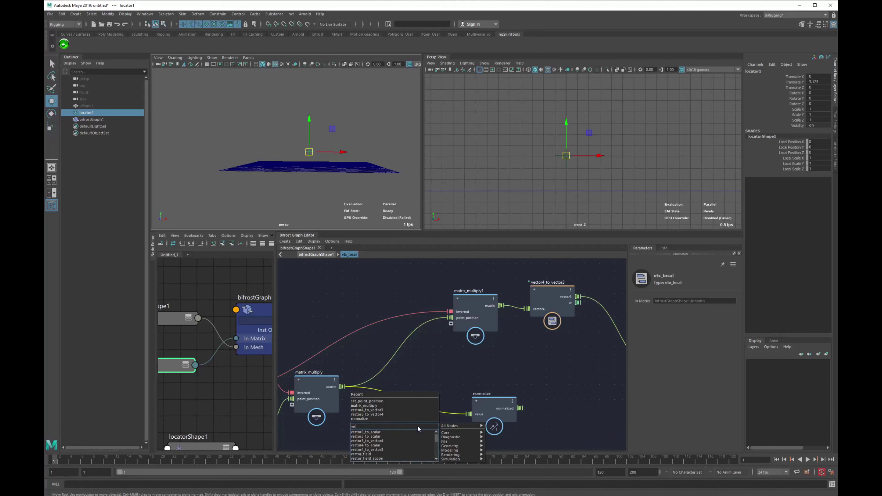
key(Down)
key(Down)
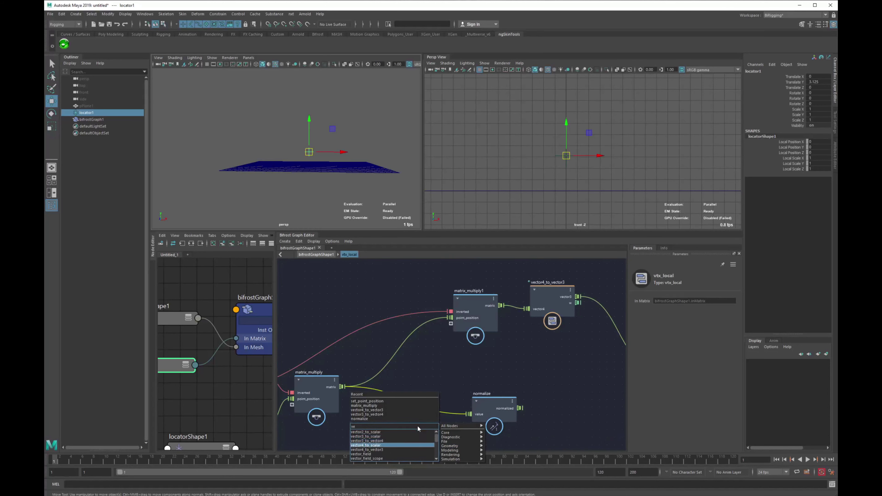
key(Return)
drag(419, 436, 421, 404)
alt+middle_drag(520, 379, 445, 369)
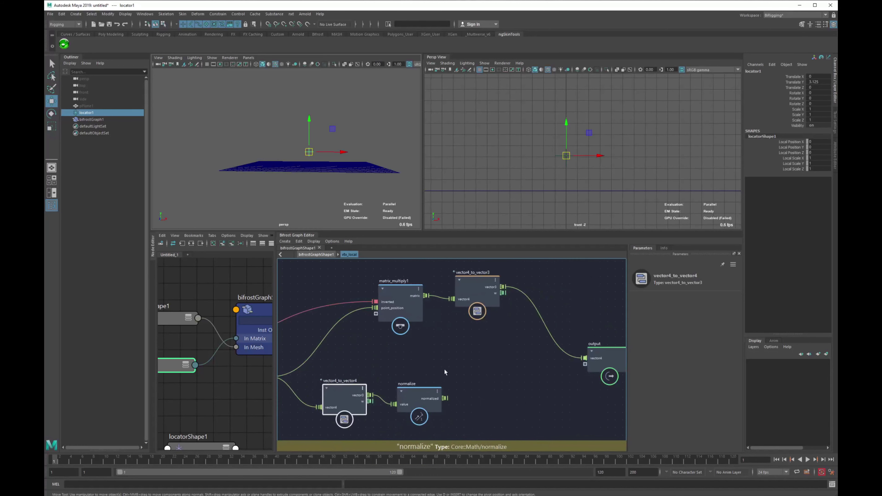
Reposition the normalize node and the conversion node feeding it to leave space between them.
drag(423, 401, 438, 386)
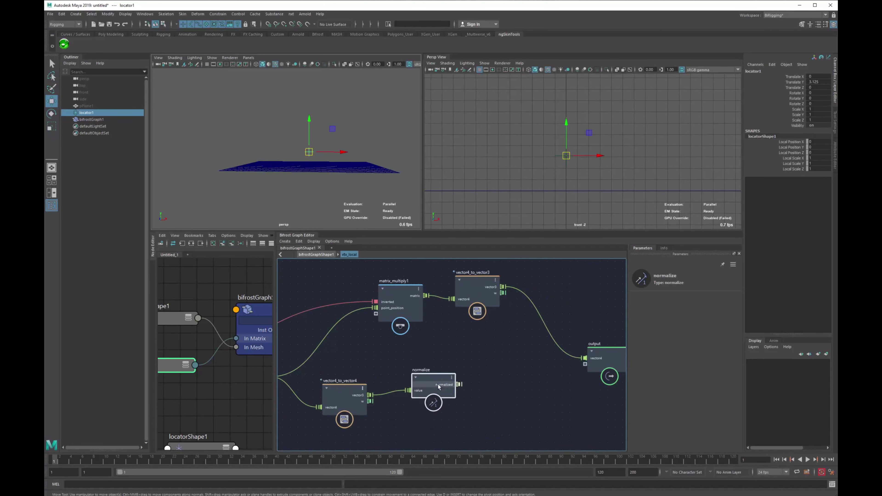
click(472, 359)
alt+middle_drag(473, 359, 462, 358)
scroll(462, 358, down, 1)
drag(425, 383, 430, 372)
alt+middle_drag(378, 399, 436, 379)
click(411, 353)
mouse_move(404, 368)
mouse_down()
mouse_move(409, 346)
mouse_move(394, 372)
mouse_up()
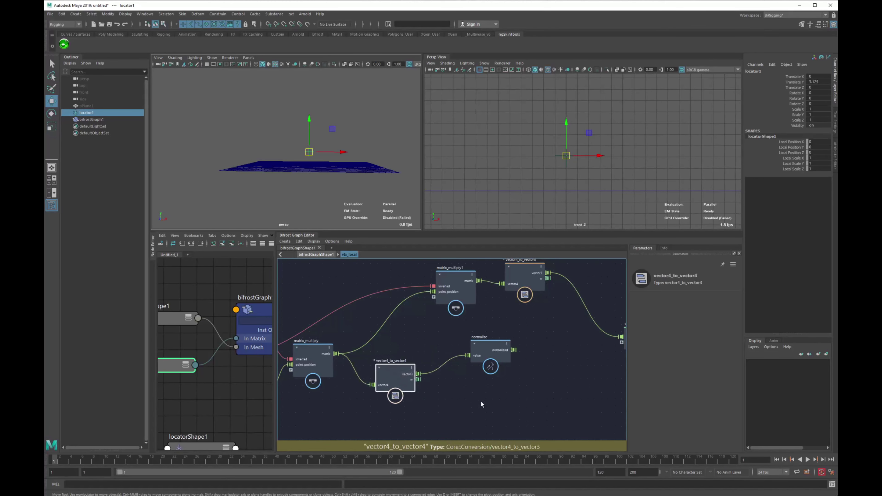
Add a length node fed by the new conversion node's vector3 output and connect its length to the compound's output.
click(481, 403)
middle_drag(481, 404, 462, 389)
key(Tab)
text(leng)
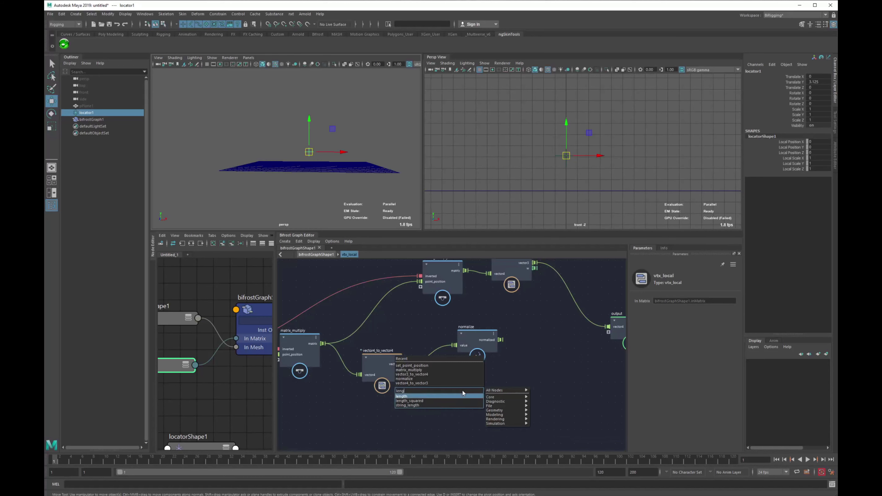
key(Return)
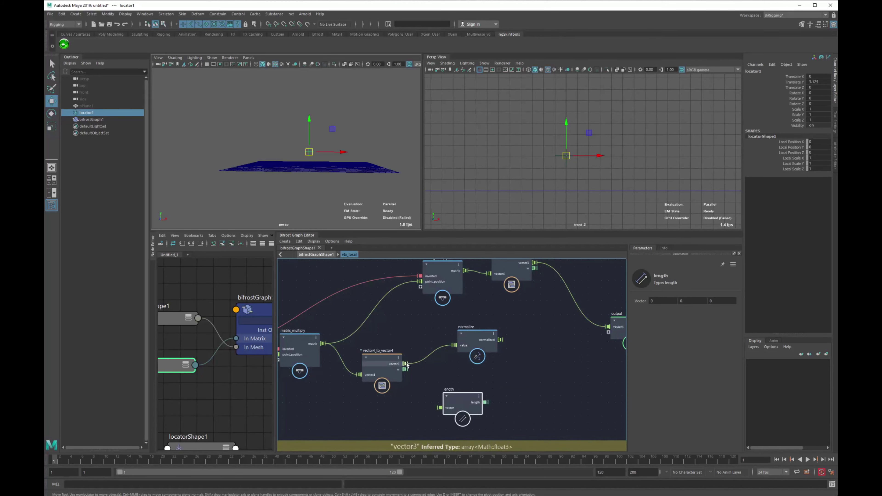
drag(409, 366, 439, 407)
middle_drag(493, 408, 414, 426)
drag(409, 420, 543, 348)
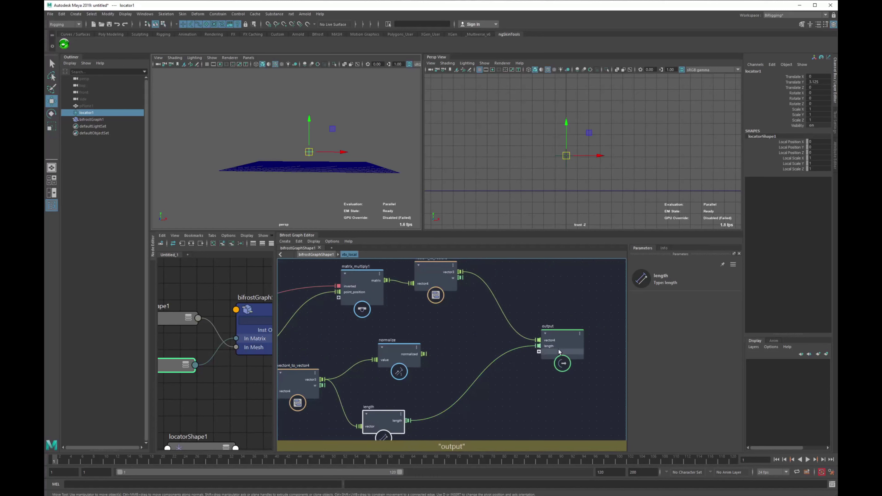
right_click(555, 346)
click(573, 349)
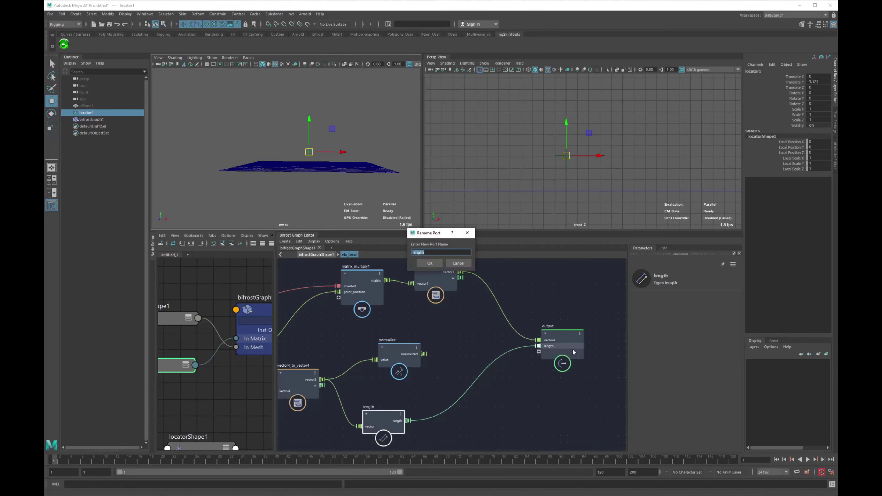
key(Return)
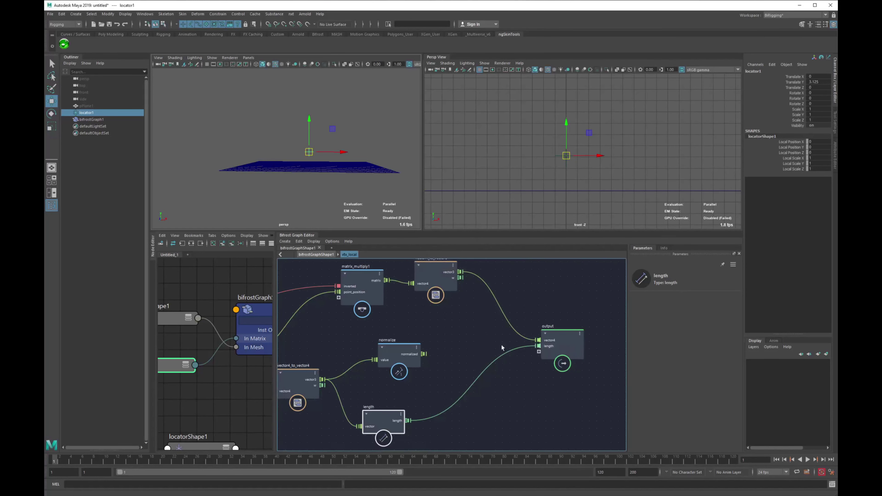
Move the normalize node next to its conversion node and shift matrix_multiply1, its vector4_to_vector3 node and the output node away from it.
middle_drag(458, 339, 445, 370)
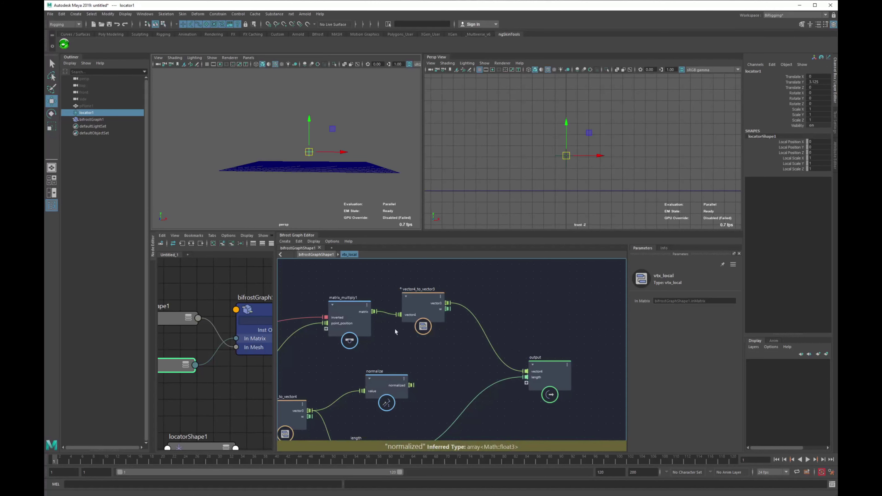
drag(416, 310, 420, 313)
drag(349, 320, 318, 287)
middle_drag(374, 322, 432, 330)
scroll(431, 329, down, 2)
drag(451, 383, 419, 369)
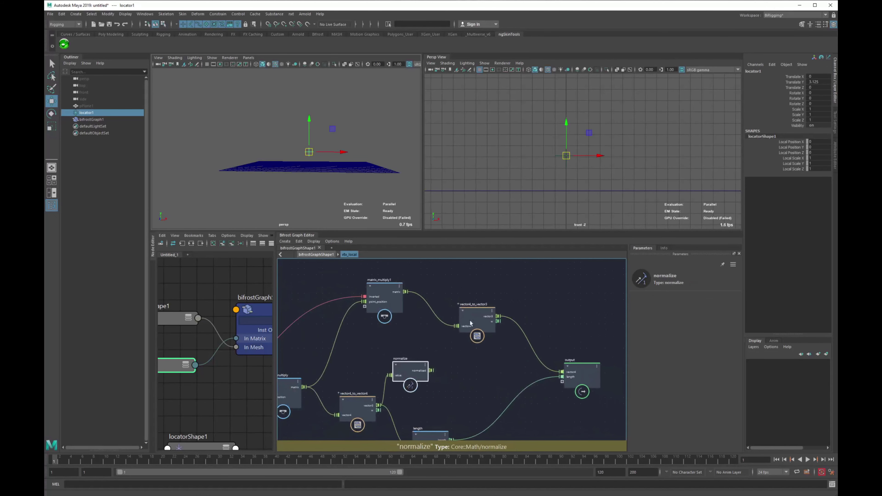
drag(470, 323, 483, 341)
drag(380, 268, 565, 341)
click(562, 302)
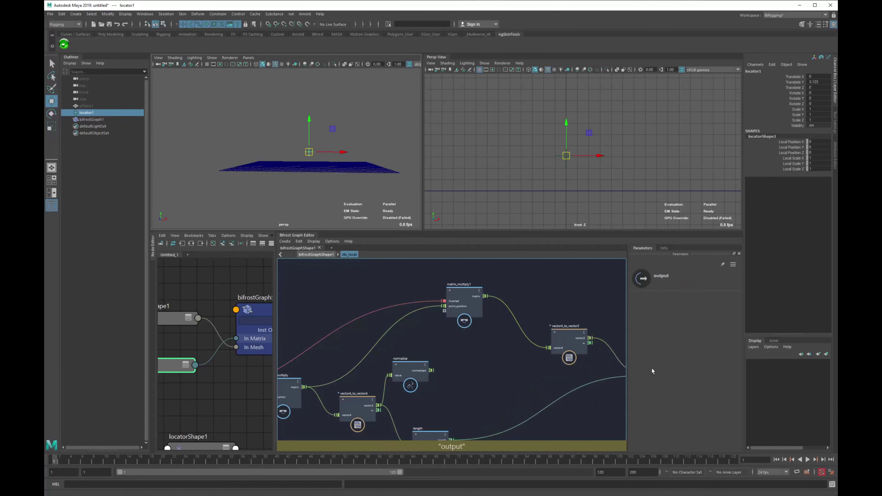
Tighten the layout of matrix_multiply1, the following vector4_to_vector3 node and the output node so the chain sits closer together.
key(l)
drag(402, 261, 507, 337)
drag(506, 337, 570, 336)
click(540, 286)
drag(476, 294, 445, 300)
drag(568, 333, 532, 323)
click(535, 288)
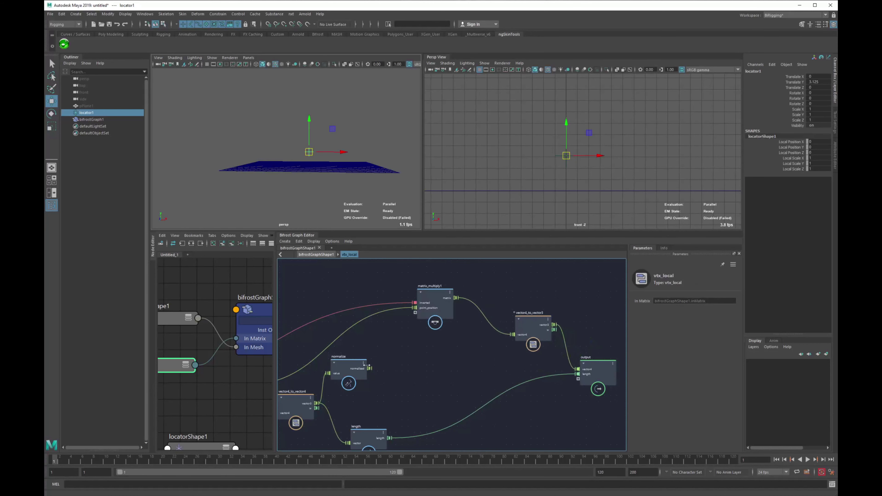
Connect normalize's normalized output to matrix_multiply1's point_position input, undoing the mistaken link to its inverted input.
drag(369, 368, 415, 303)
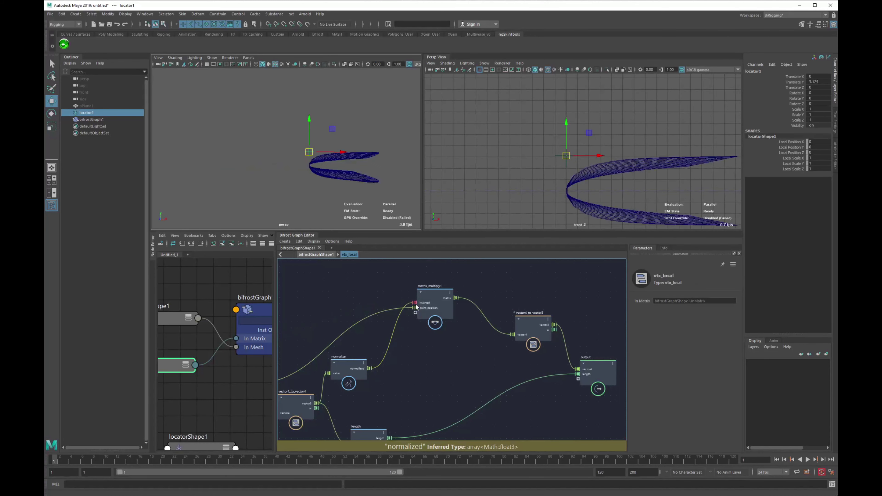
key(ctrl+z)
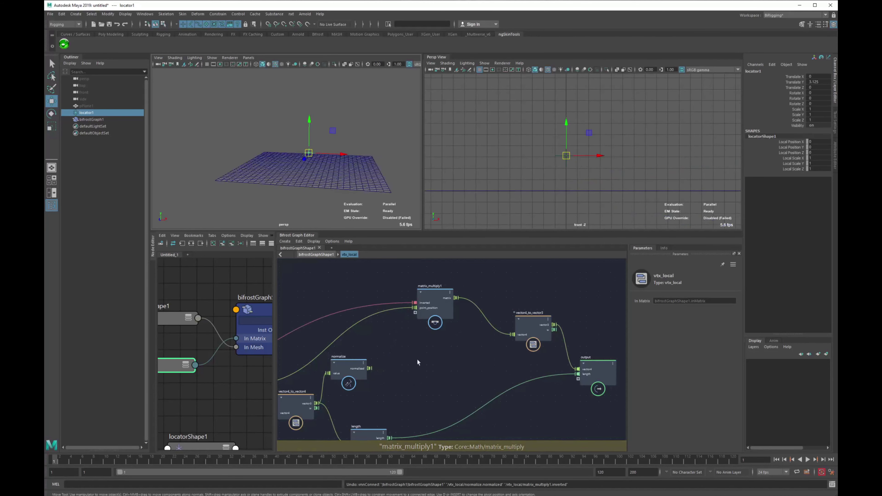
drag(371, 370, 415, 308)
alt+drag(331, 222, 372, 207)
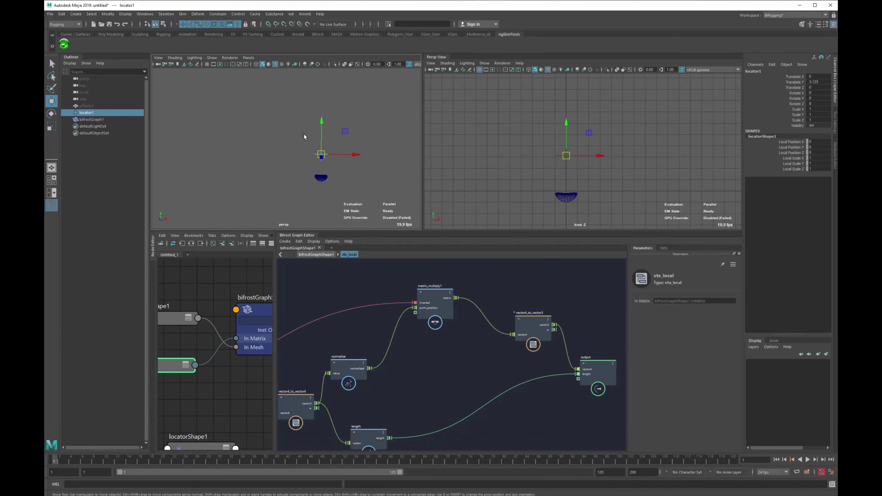
Test-move locator1 in the perspective view to check how the mesh reacts, undoing the trial moves.
mouse_move(322, 157)
mouse_down()
mouse_move(293, 150)
mouse_move(361, 162)
mouse_move(336, 161)
mouse_up()
key(ctrl+z)
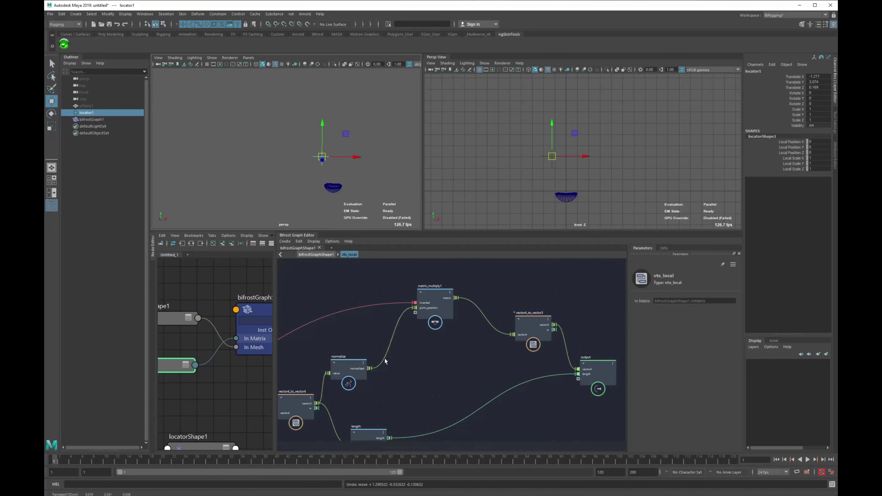
alt+middle_drag(386, 361, 393, 326)
alt+right_drag(393, 326, 376, 323)
alt+middle_drag(338, 188, 323, 189)
drag(312, 158, 354, 159)
key(ctrl+z)
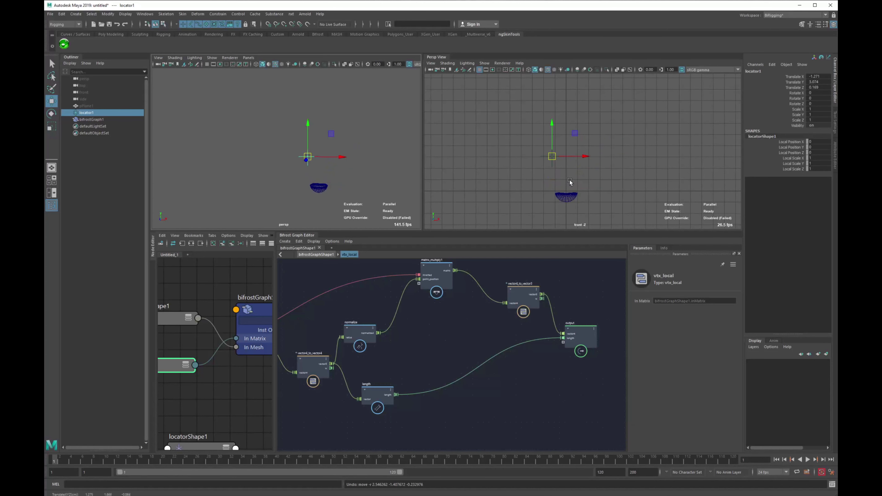
Space out the nodes to leave a gap between normalize and matrix_multiply1 for another conversion node.
alt+middle_drag(586, 396, 540, 410)
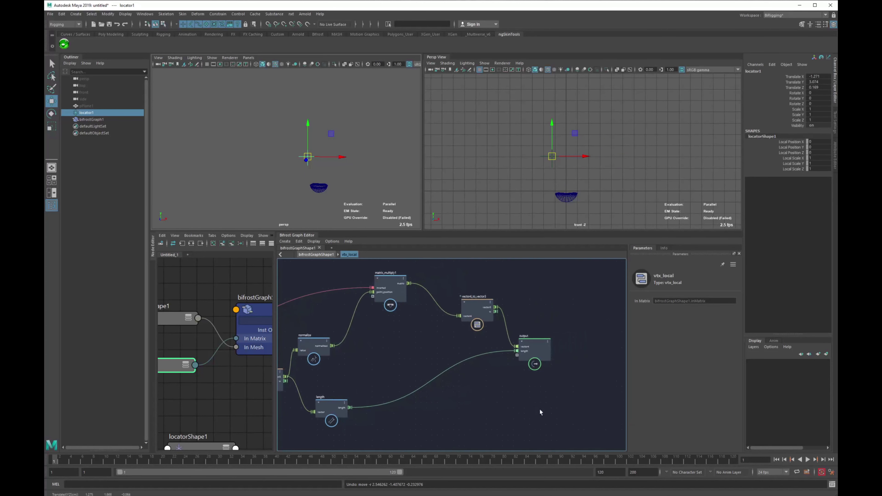
drag(410, 283, 496, 292)
click(432, 270)
alt+middle_drag(459, 289, 423, 299)
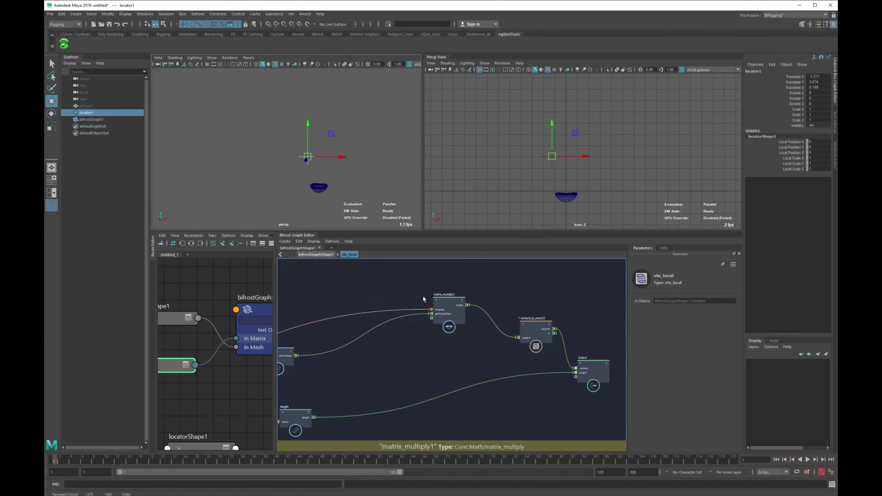
mouse_move(448, 314)
mouse_down()
mouse_move(455, 298)
mouse_move(447, 300)
mouse_up()
alt+middle_drag(336, 357, 429, 345)
scroll(428, 345, up, 2)
drag(361, 343, 393, 340)
drag(308, 376, 312, 376)
alt+middle_drag(434, 358, 390, 381)
Insert a vector3_to_vector4 node on the connection between normalize and matrix_multiply1 and set its w to 1.
click(467, 306)
key(Tab)
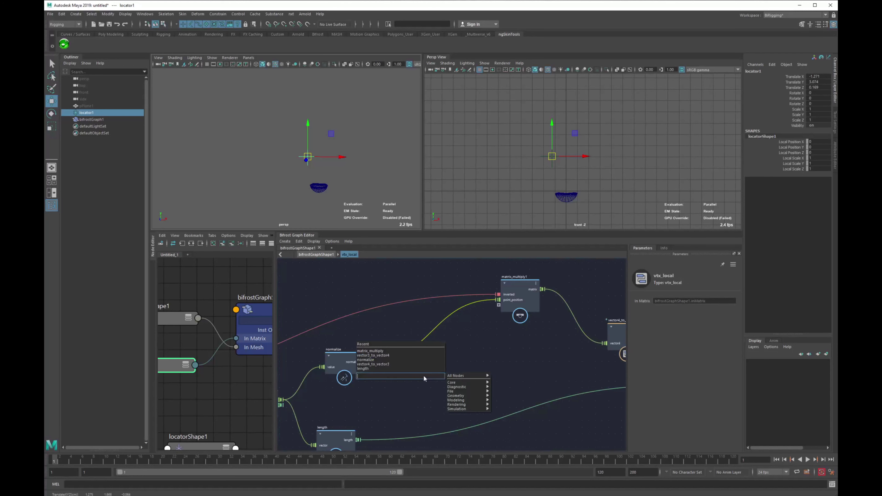
text(vec)
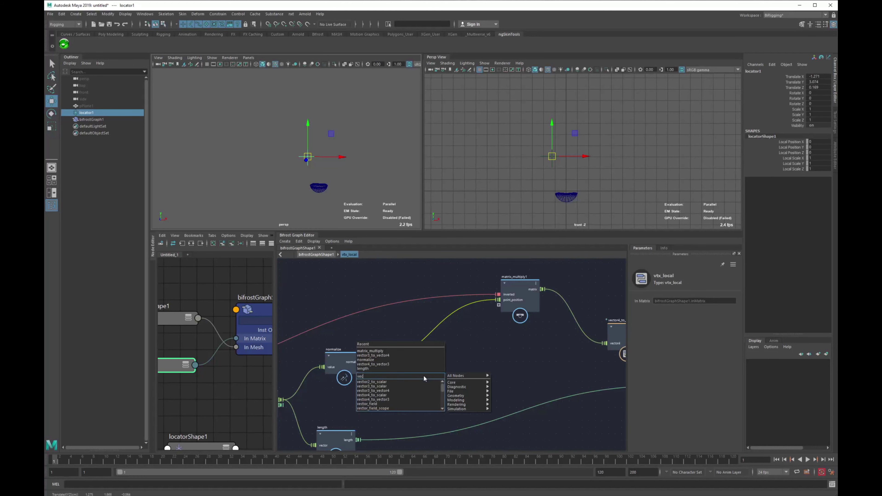
key(Up)
key(Return)
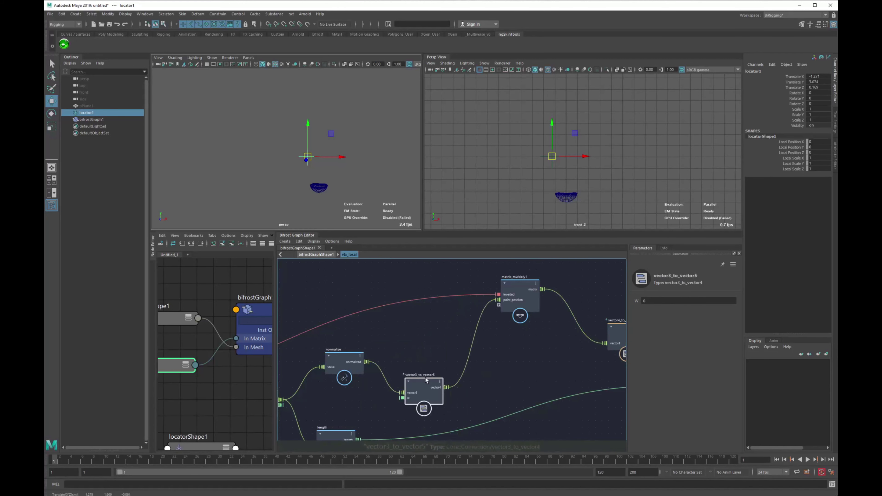
click(659, 298)
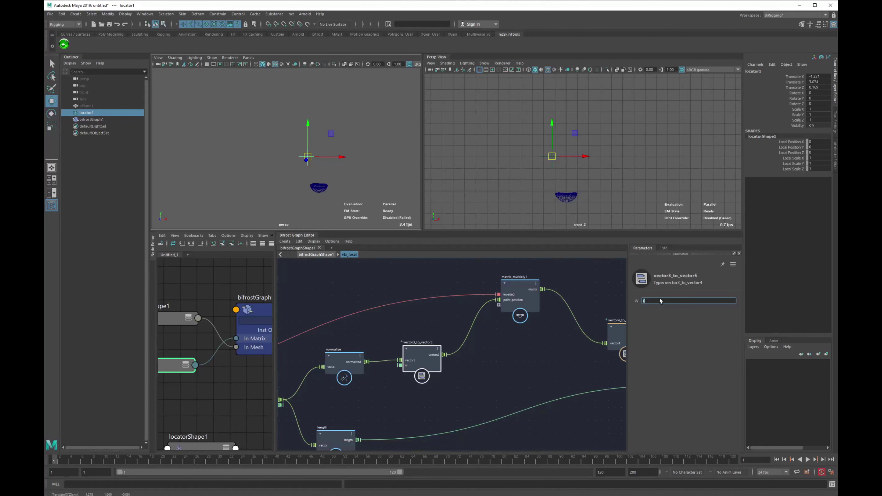
text(1)
key(Return)
Select locator1 and try scaling it uniformly to test the mesh result, undoing the change.
alt+right_drag(307, 160, 324, 164)
click(299, 147)
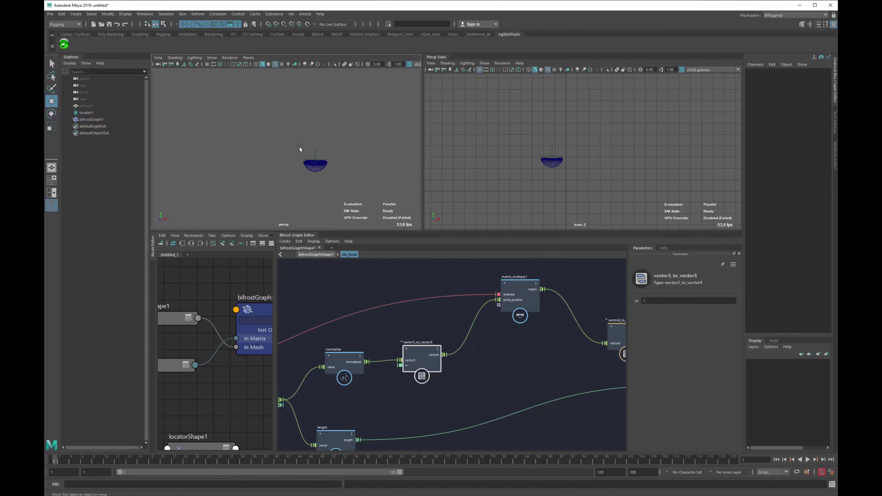
drag(299, 147, 342, 156)
key(e)
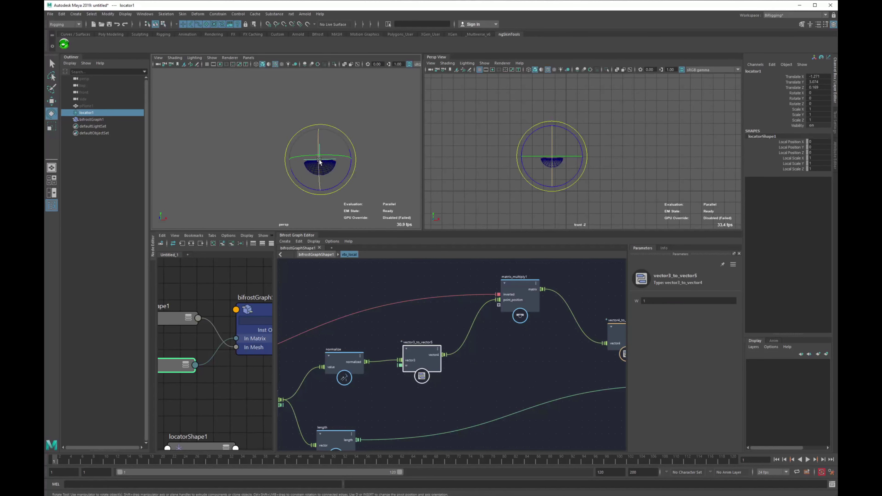
key(r)
mouse_move(307, 168)
mouse_down()
mouse_move(330, 170)
mouse_move(315, 170)
mouse_up()
key(ctrl+z)
key(ctrl+z)
Unhide pPlane1 and make a trial move of locator1 above it, undoing that move.
click(95, 106)
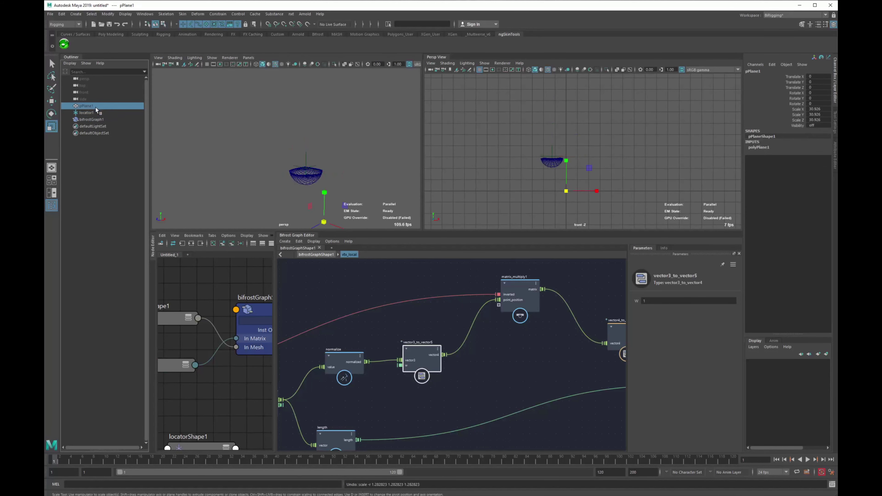
key(shift+h)
click(315, 121)
click(314, 159)
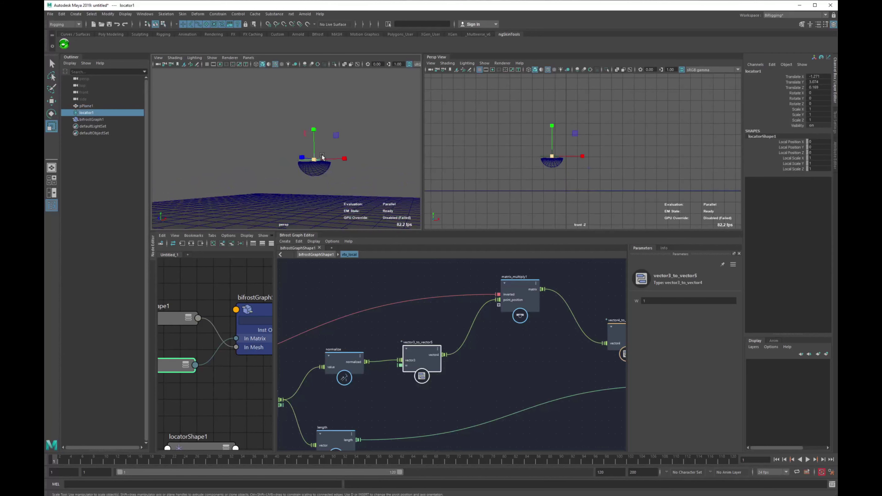
key(w)
drag(314, 159, 300, 155)
key(ctrl+z)
Create a polygon sphere and parent it under locator1.
shift+right_click(327, 118)
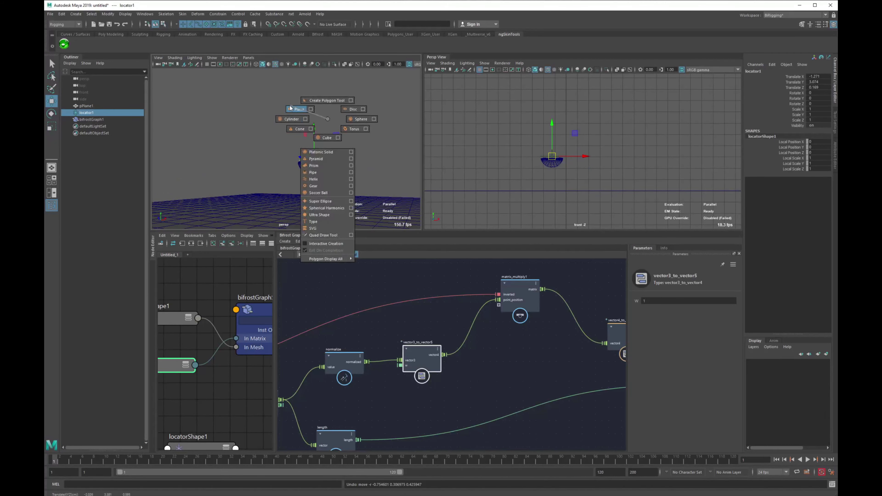
click(357, 119)
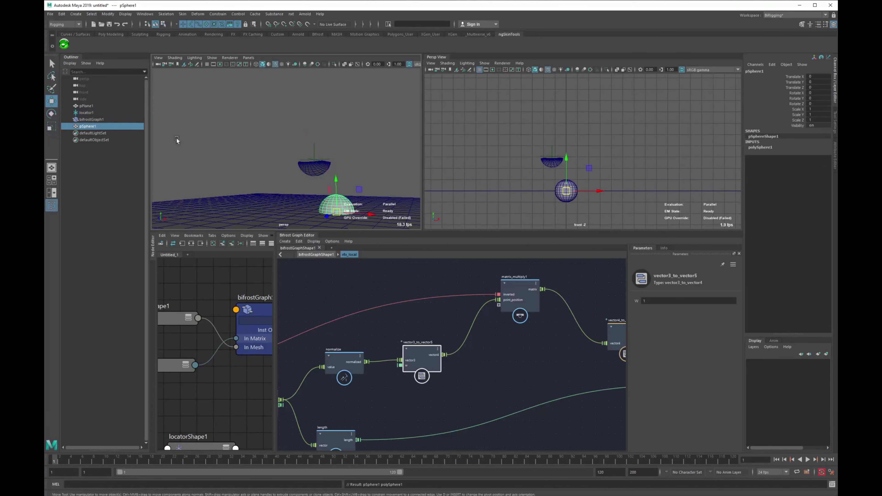
ctrl+click(89, 113)
key(p)
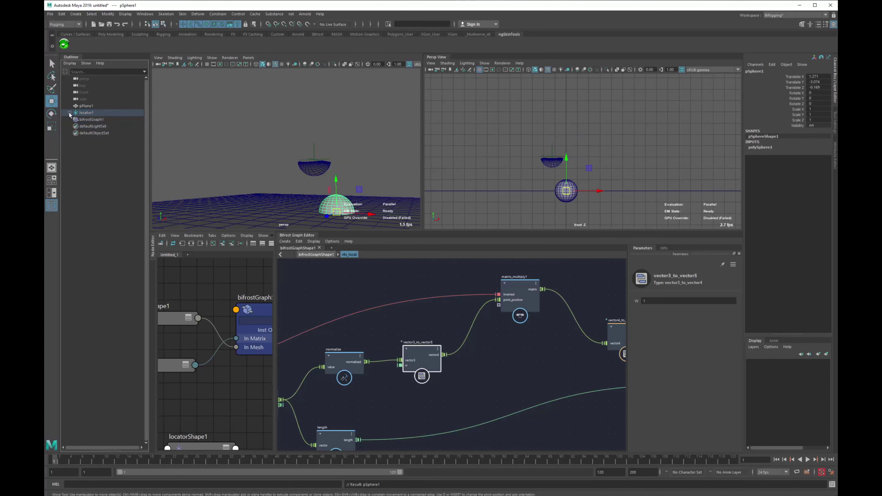
Set pSphere1's Translate X, Y and Z to 0 and add it to a new display layer in template mode.
click(69, 113)
ctrl+drag(818, 78, 814, 79)
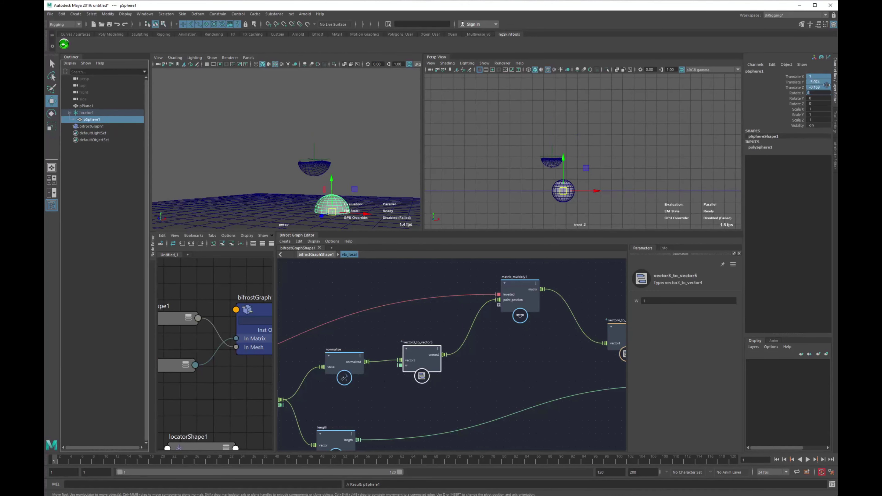
key(Return)
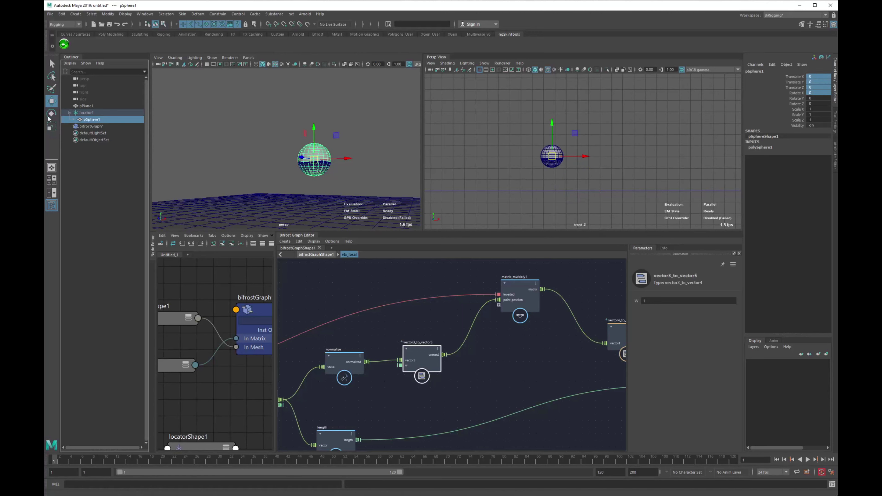
click(826, 354)
click(766, 364)
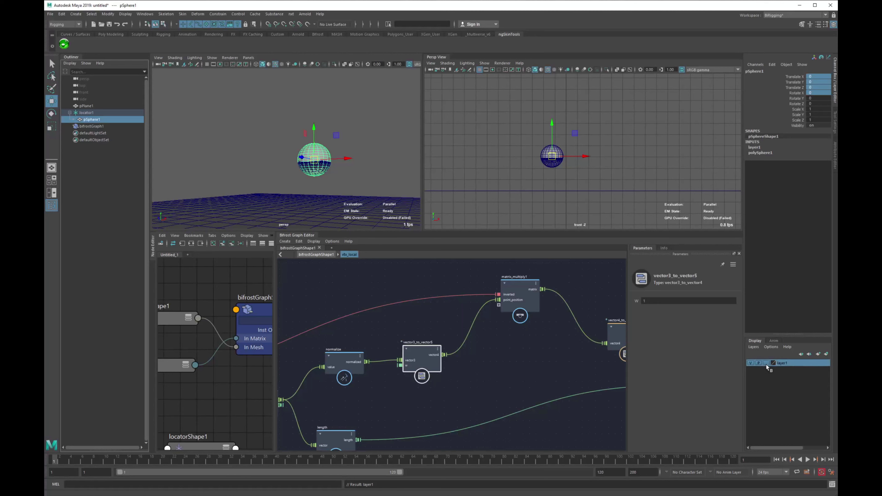
Try moving the selected sphere freely in the perspective view and undo the move.
alt+drag(319, 142, 324, 153)
drag(339, 139, 330, 163)
click(378, 128)
key(ctrl+z)
key(ctrl+z)
Reset Translate X, Y and Z to 0 for locator1 with bifrostGraph1, and also for pSphere1.
click(360, 155)
drag(295, 140, 391, 174)
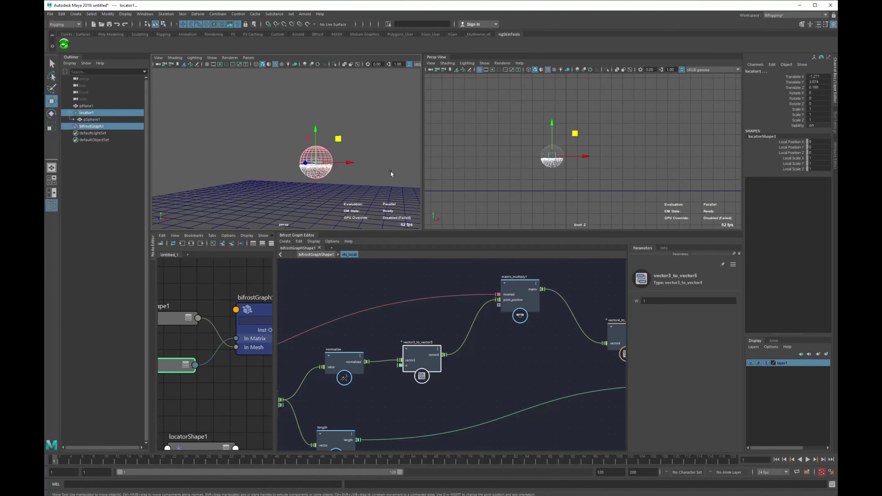
text(0)
key(Return)
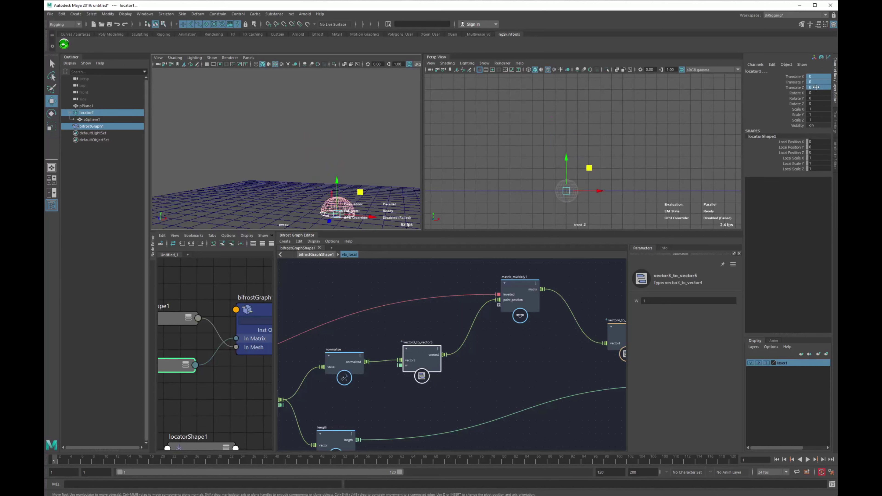
click(274, 118)
click(91, 119)
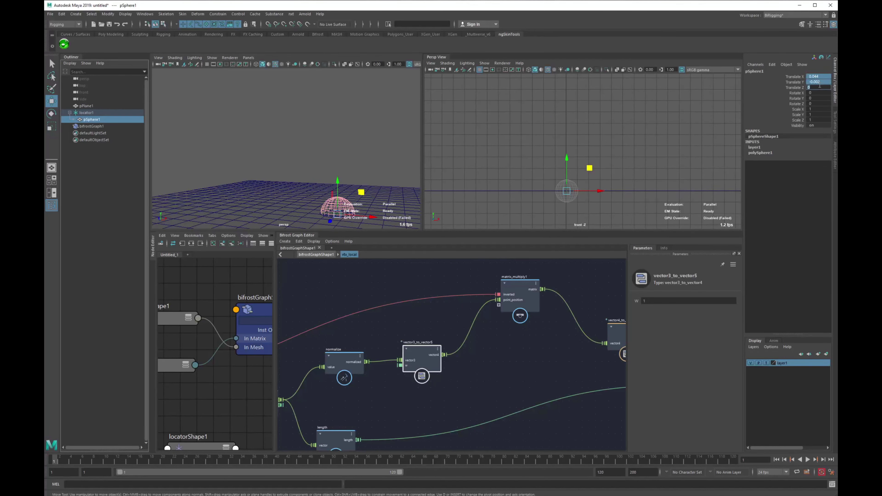
key(Return)
Move locator1 with its sphere above the plane, to about X -1.3 and Y 5.
click(102, 114)
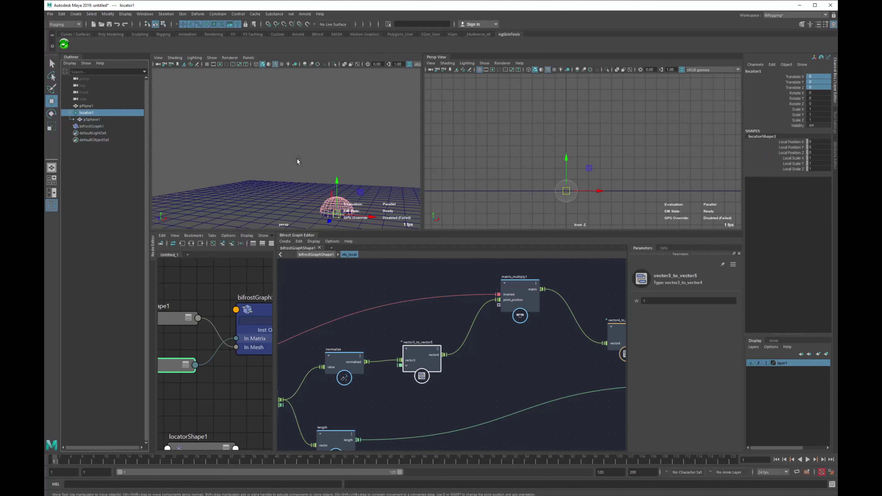
drag(344, 202, 358, 103)
click(348, 142)
click(305, 110)
Test sliding pPlane1 along X, undo that move, and hide layer1 containing the reference sphere.
click(92, 106)
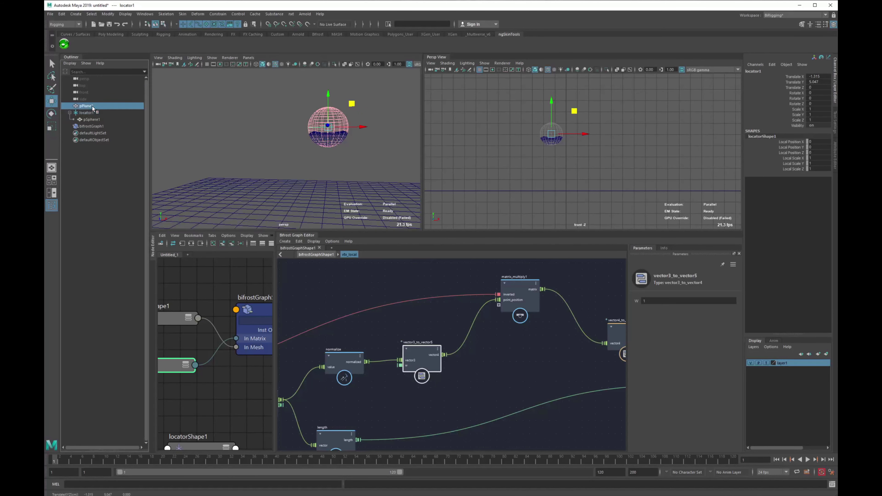
alt+drag(329, 166, 320, 117)
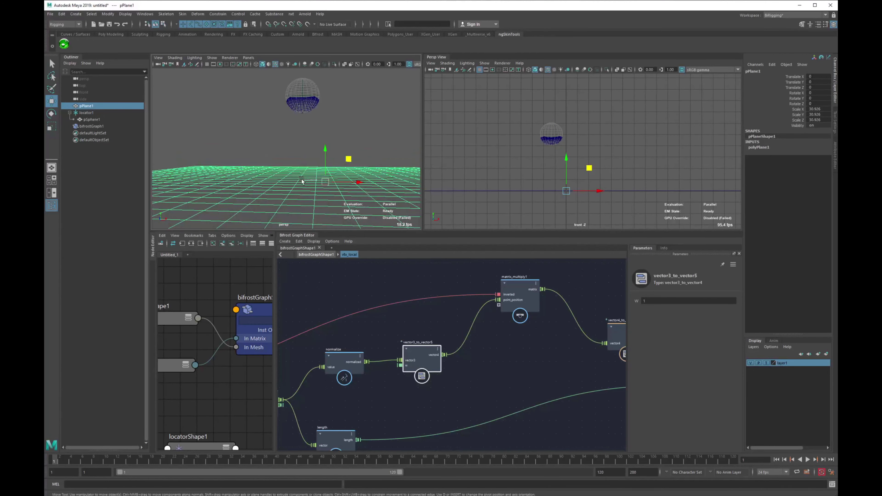
drag(320, 178, 362, 178)
key(ctrl+z)
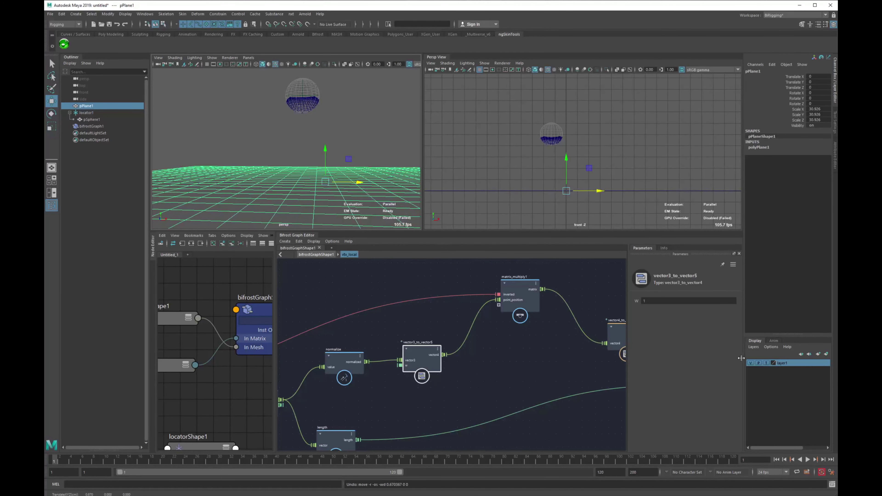
click(750, 363)
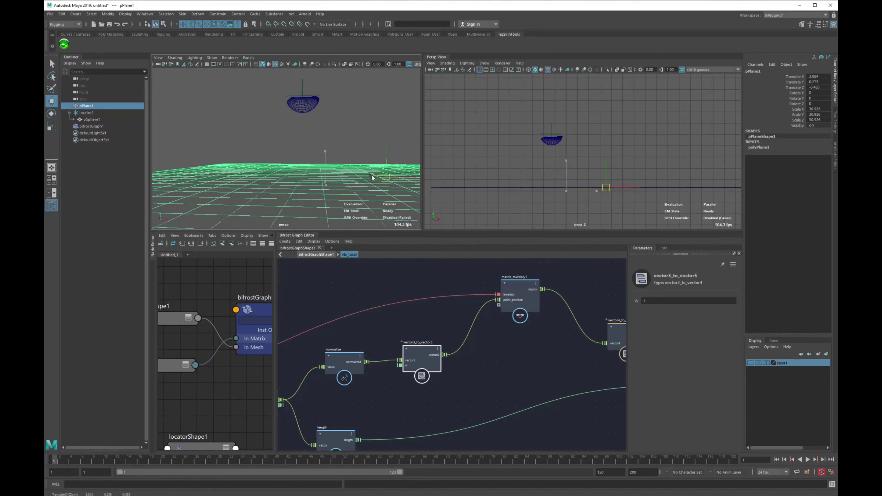
Test rotating and moving pPlane1 freely around the half sphere, ending tilted above it, and undo the last move.
key(e)
drag(360, 176, 307, 138)
key(w)
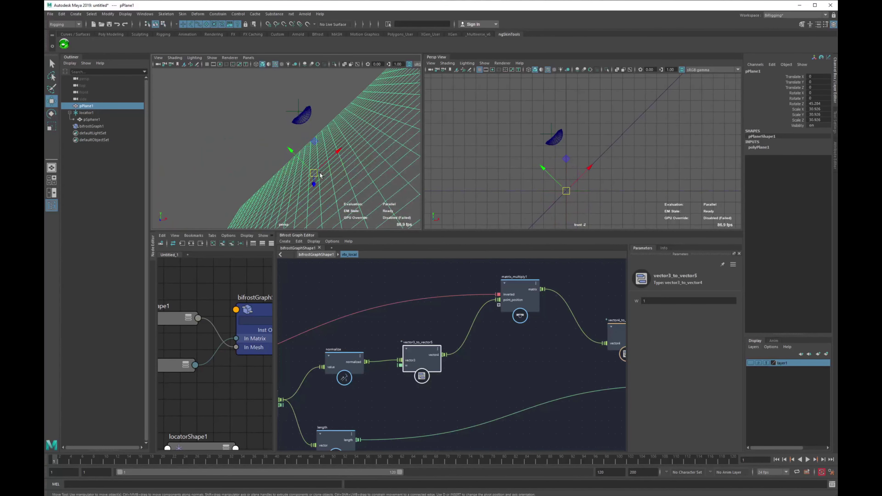
drag(315, 174, 211, 112)
key(e)
key(w)
drag(340, 115, 300, 87)
key(e)
key(w)
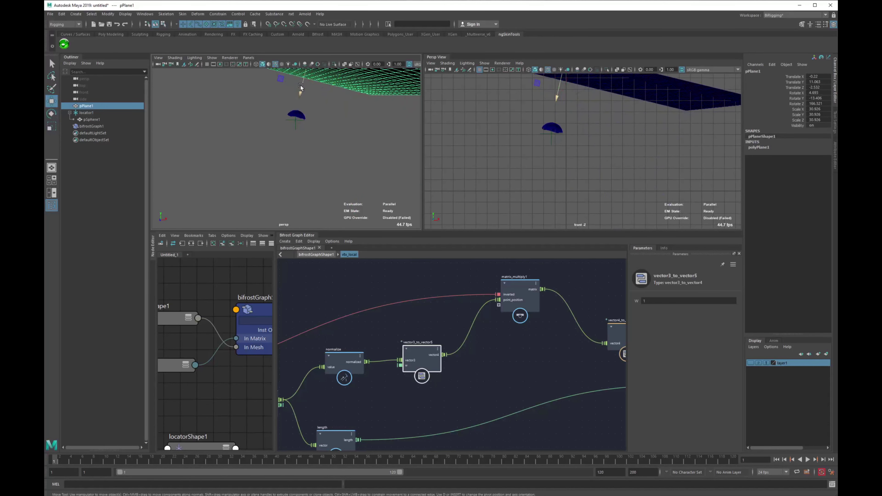
alt+middle_drag(327, 101, 322, 148)
drag(305, 89, 281, 170)
key(ctrl+z)
Reset Translate X, Y, Z and Rotate X, Y, Z of pPlane1 to 0.
drag(816, 76, 823, 102)
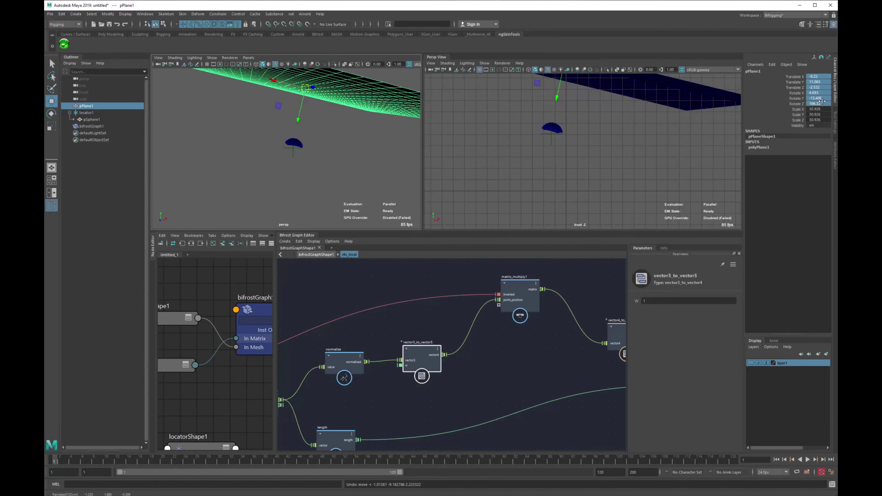
text(0)
key(Return)
Lower locator1 with its half sphere to just above pPlane1.
alt+drag(342, 167, 335, 149)
click(270, 132)
drag(271, 132, 305, 146)
alt+drag(322, 152, 321, 143)
mouse_move(297, 146)
mouse_down()
mouse_move(328, 151)
mouse_move(306, 145)
mouse_up()
drag(301, 114, 301, 155)
scroll(302, 180, down, 4)
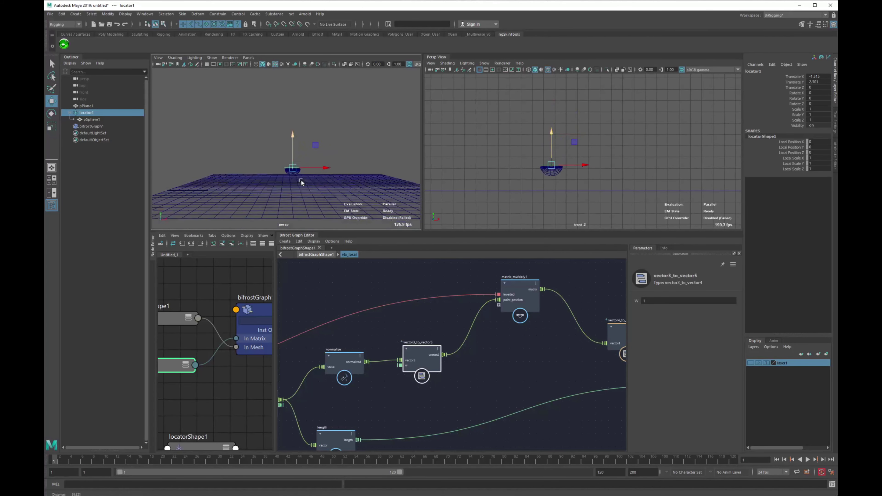
Examine the matrix multiply, vector conversion and output nodes inside vtx_local, and the half sphere in the perspective view.
alt+middle_drag(553, 381, 415, 364)
click(563, 371)
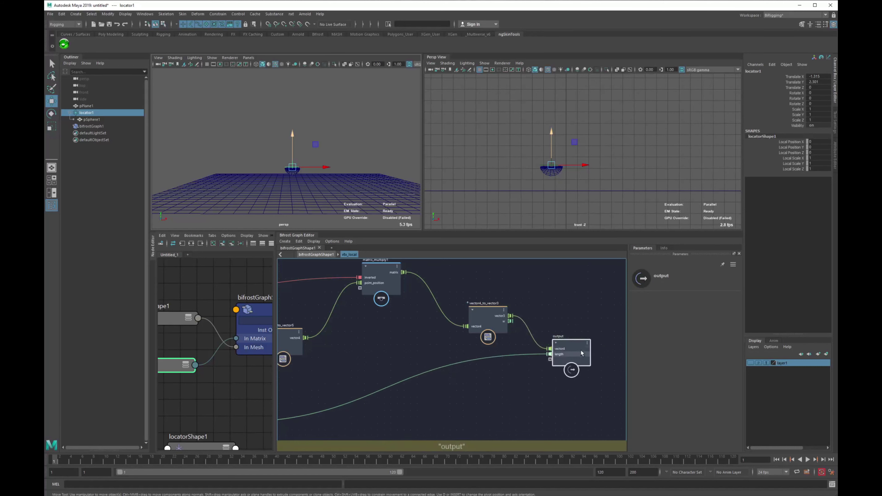
scroll(504, 309, down, 4)
scroll(517, 319, up, 3)
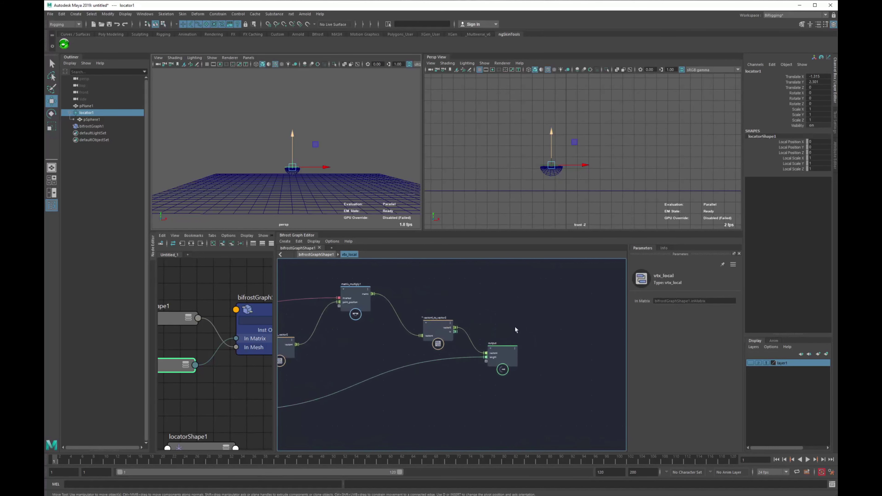
click(398, 310)
drag(399, 307, 398, 309)
scroll(323, 179, up, 4)
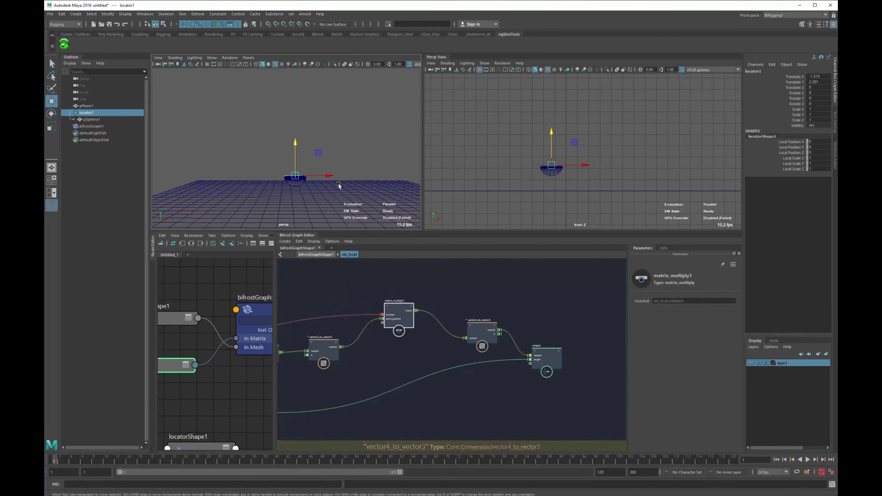
alt+middle_drag(336, 165, 328, 126)
alt+drag(328, 127, 318, 162)
click(312, 124)
mouse_move(312, 125)
alt+mouse_down()
mouse_move(272, 123)
mouse_move(299, 138)
mouse_move(321, 136)
alt+mouse_up()
key(e)
key(r)
click(341, 104)
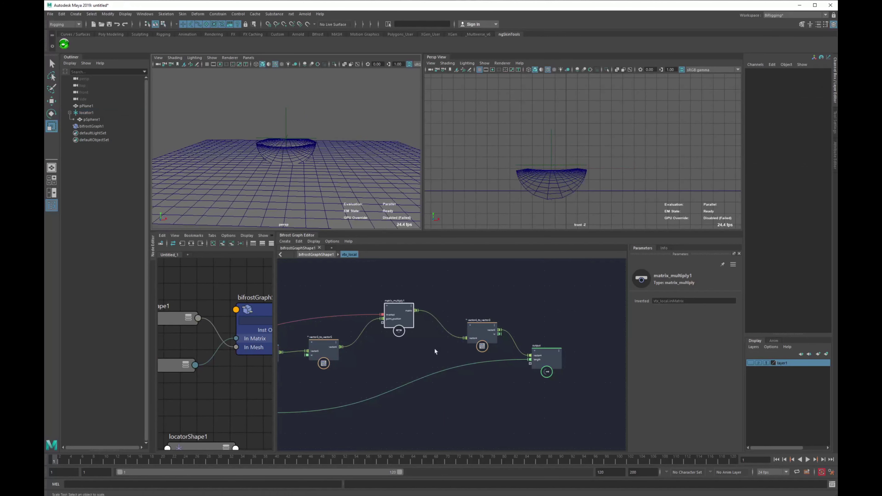
Return to the top-level bifrostGraphShape1 graph and bring the area around the vtx_local node into focus.
click(496, 286)
click(327, 257)
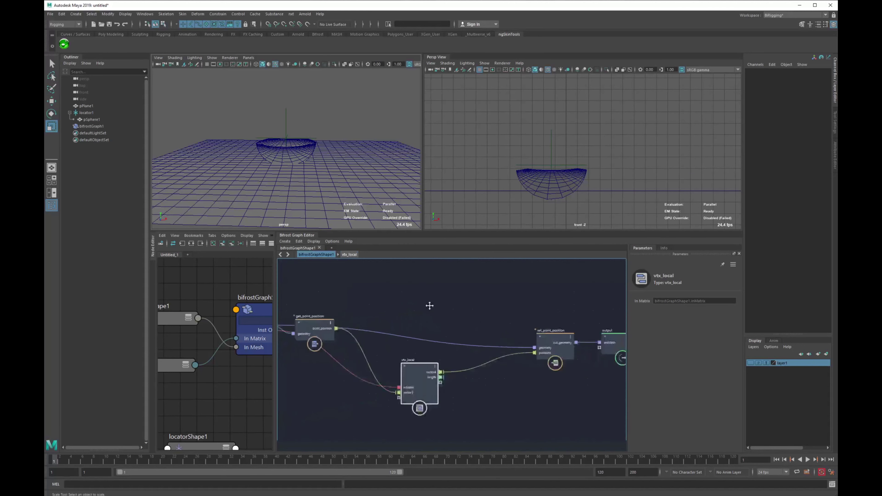
alt+right_drag(521, 356, 579, 382)
click(411, 378)
alt+middle_drag(411, 378, 484, 380)
drag(388, 336, 367, 347)
alt+middle_drag(465, 365, 480, 359)
alt+right_drag(480, 359, 496, 356)
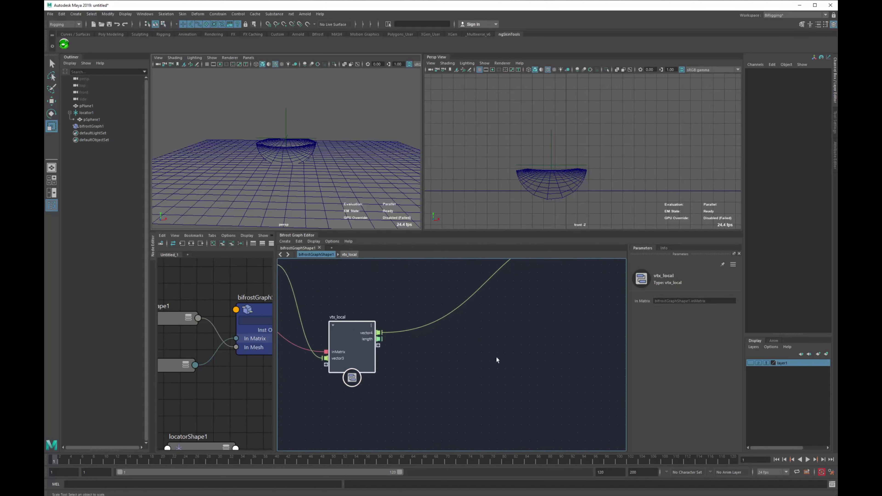
scroll(403, 349, down, 2)
Add a float value node below vtx_local and set its value to 1.
key(Tab)
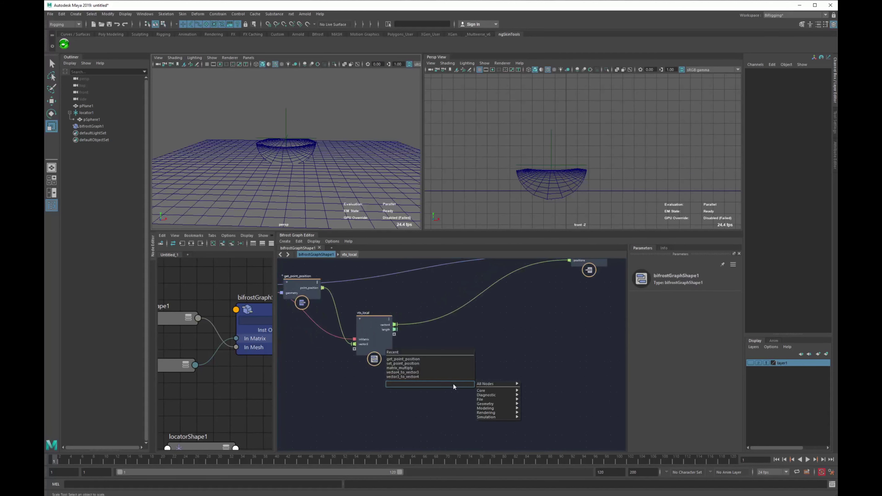
text(val)
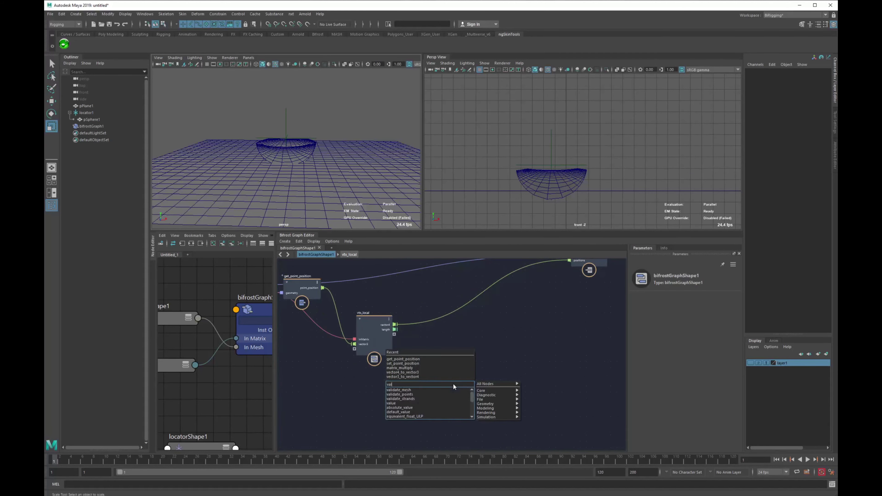
key(Return)
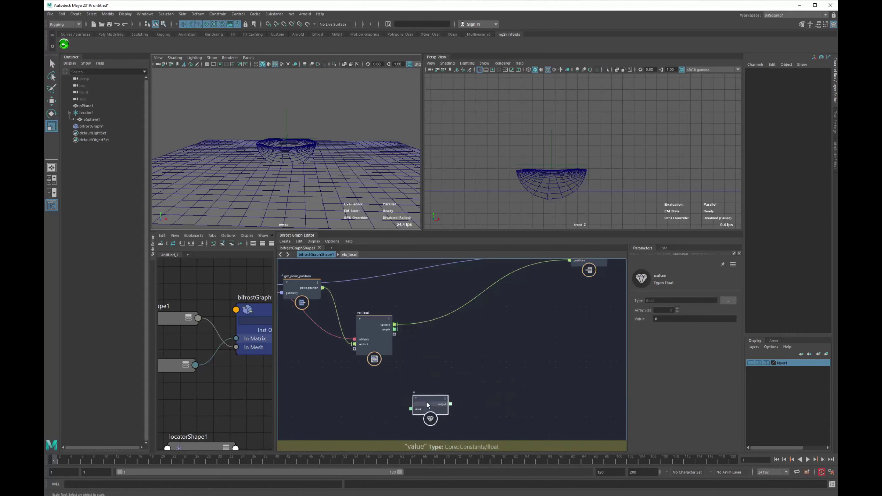
click(420, 407)
click(666, 319)
text(1)
key(Return)
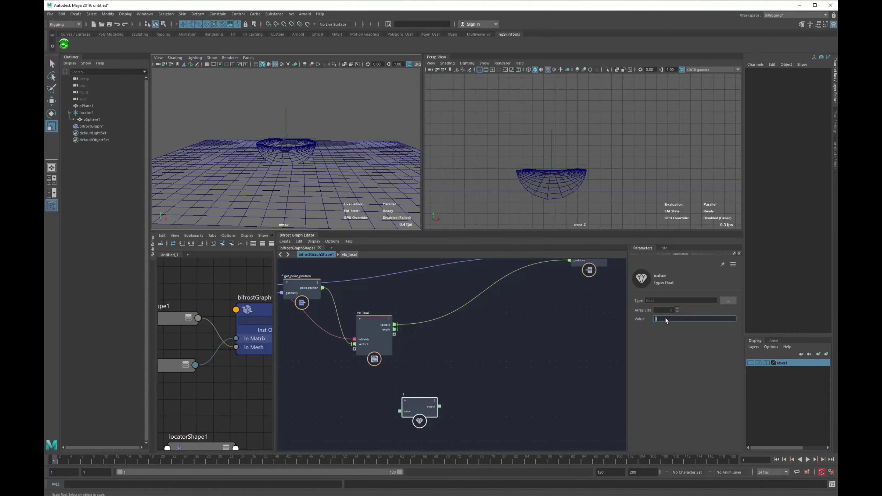
Move the value node further from vtx_local and add an input node in the freed space.
alt+middle_drag(488, 383, 481, 360)
scroll(483, 362, up, 3)
drag(386, 390, 513, 388)
click(394, 369)
click(357, 393)
click(376, 372)
key(Tab)
text(inp)
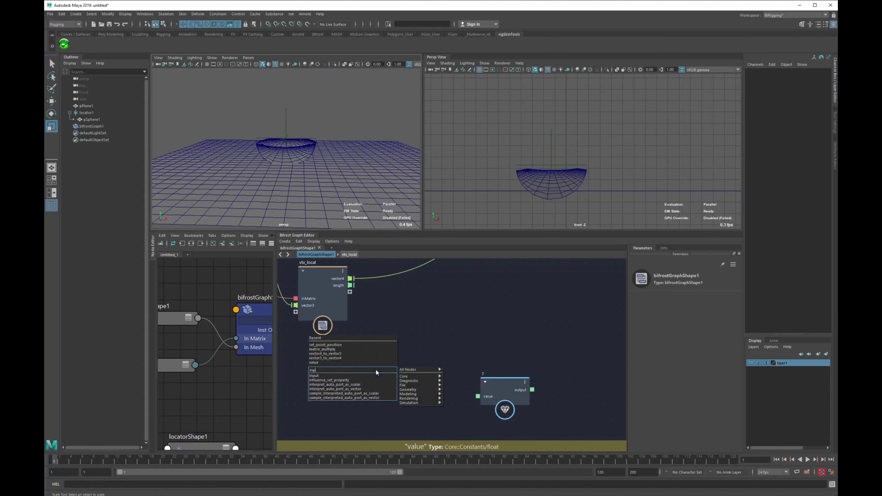
key(Down)
key(Return)
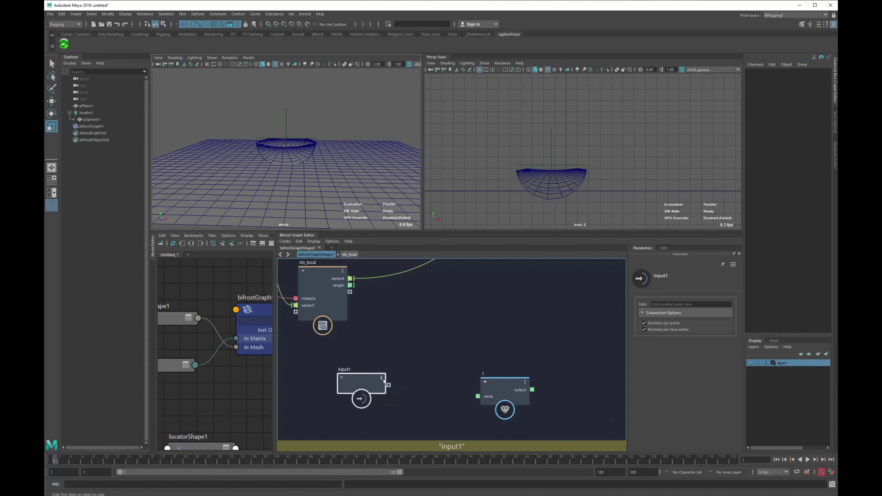
Create two float ports on input1 by connecting it to the value node, and rename the first port as input.
drag(475, 397, 388, 385)
click(472, 397)
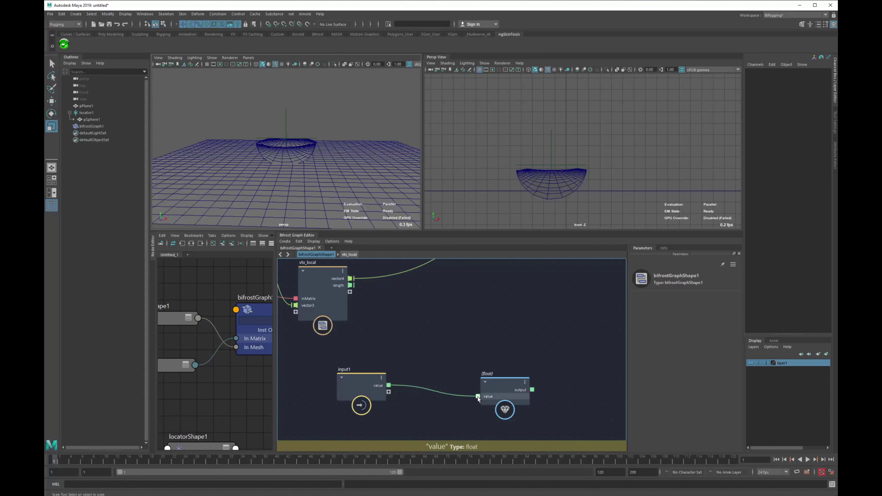
right_click(382, 385)
click(394, 386)
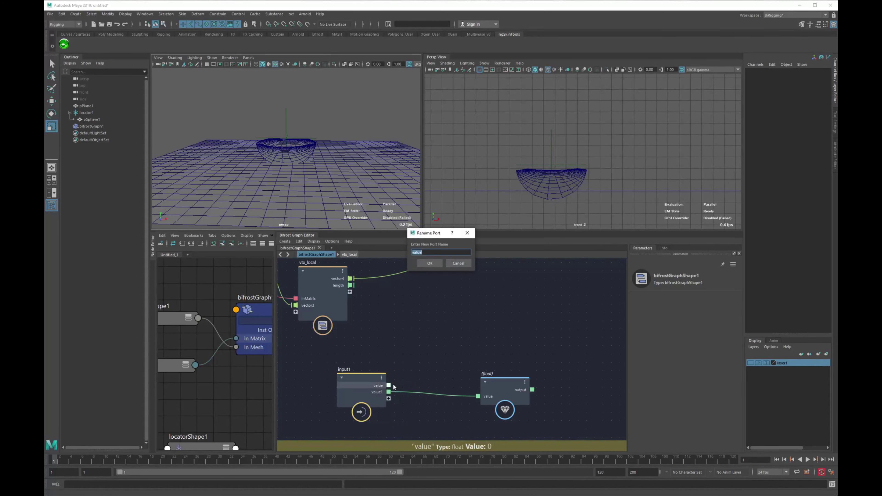
key(BackSpace)
key(BackSpace)
key(BackSpace)
key(BackSpace)
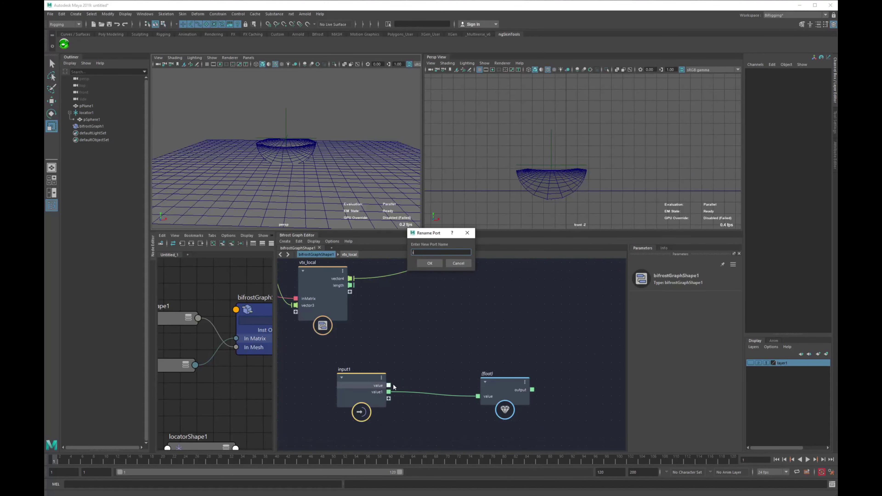
text(input)
key(Return)
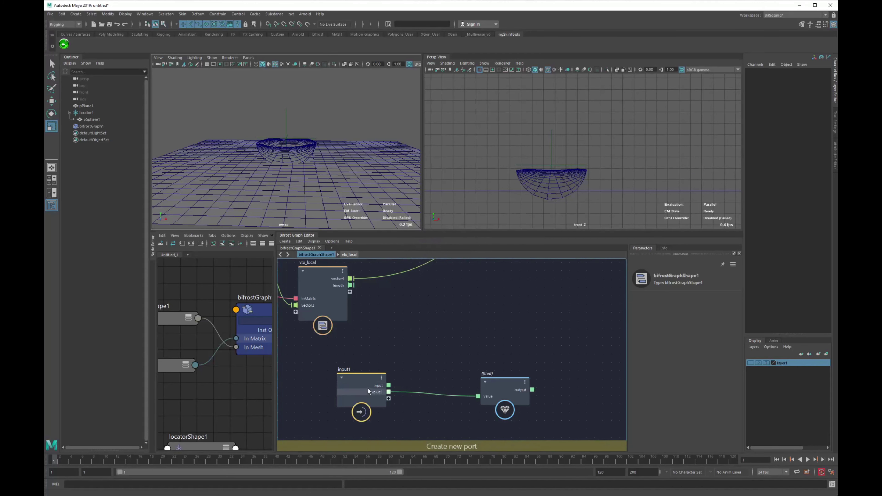
Rename input1's second port as offset, delete the float value node, and shift input1 slightly.
right_click(375, 391)
click(394, 393)
text(offset)
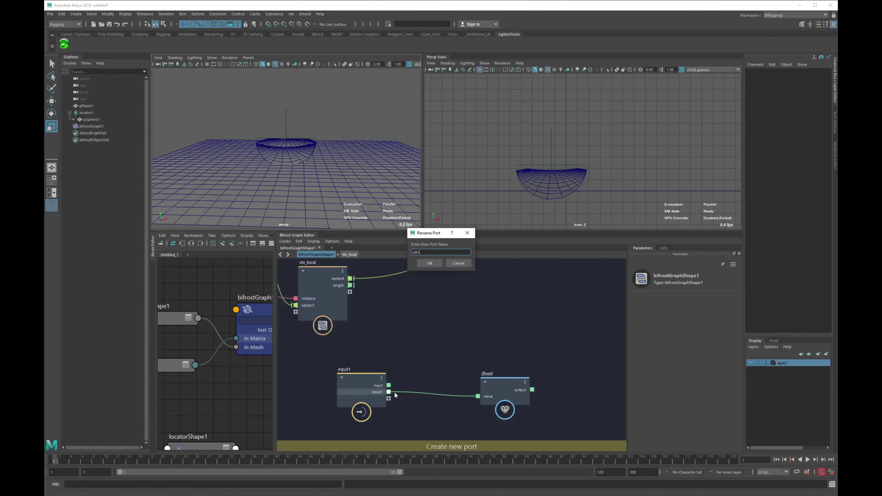
key(Return)
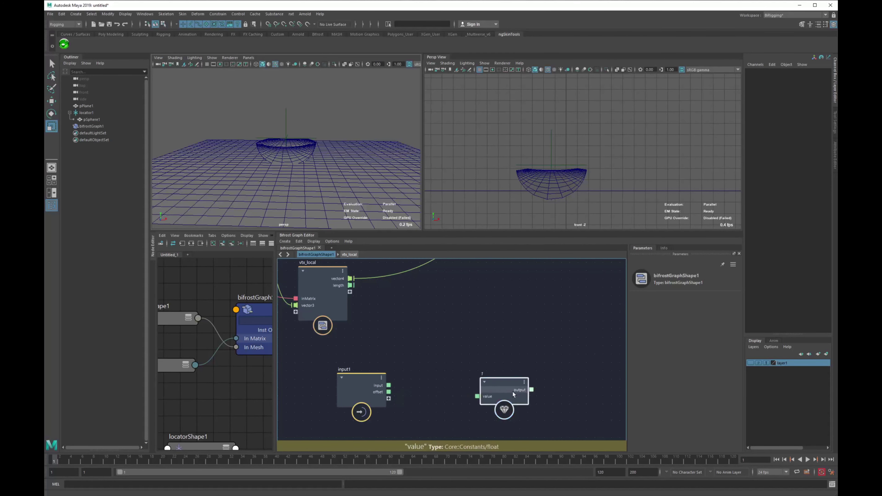
key(Delete)
drag(356, 387, 342, 384)
Set the Input attribute of bifrostGraphShape1 to 1 and try setting Offset to 0.1.
click(253, 305)
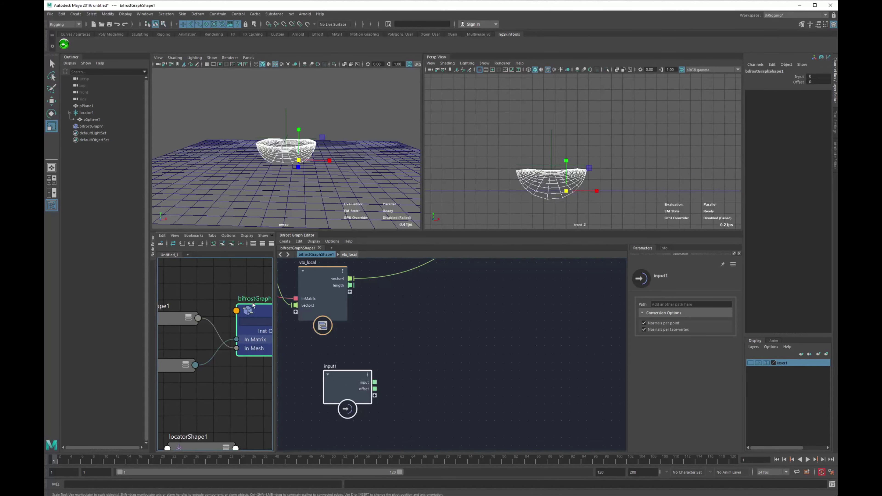
double_click(820, 77)
text(1)
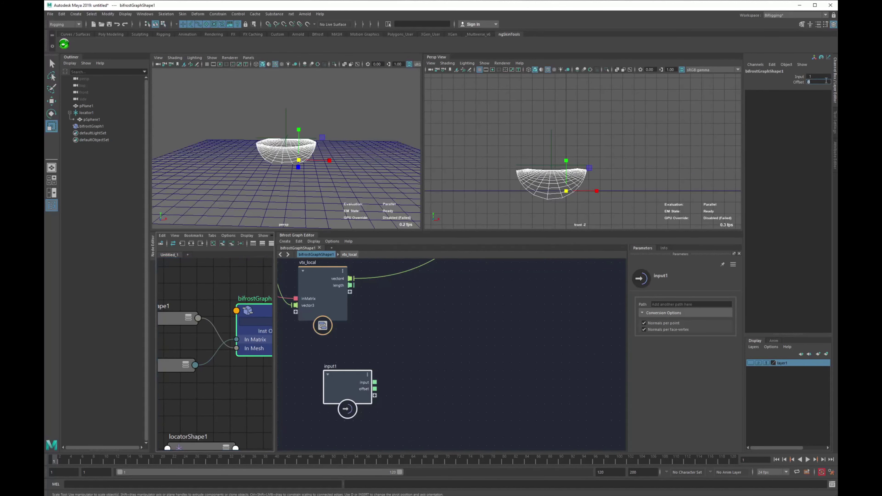
click(825, 80)
text(0.1)
key(Return)
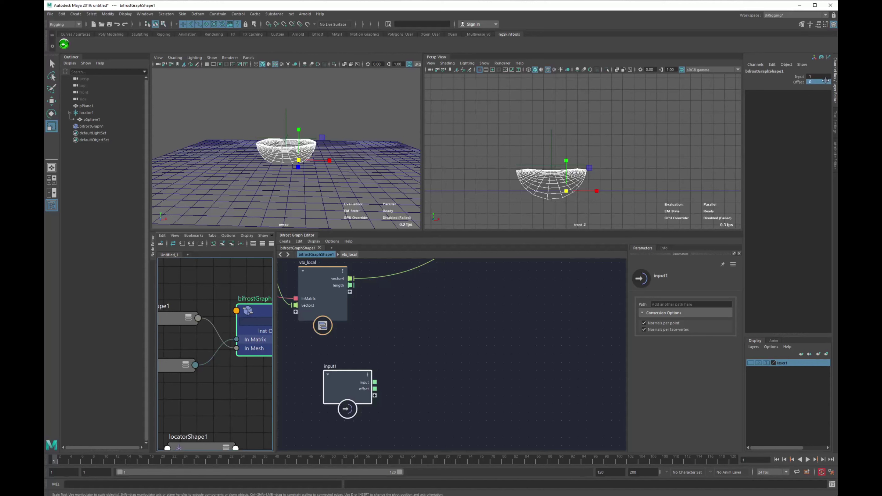
Add another float value node beside input1.
click(551, 319)
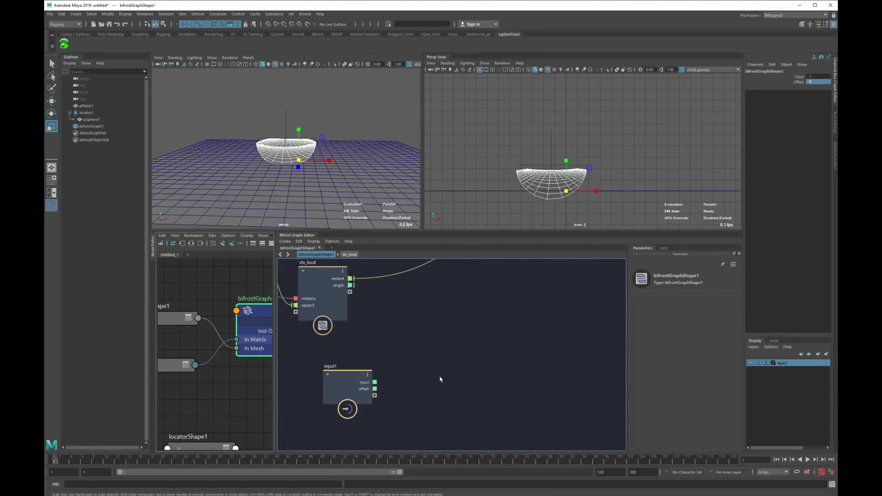
key(Tab)
text(vale)
key(BackSpace)
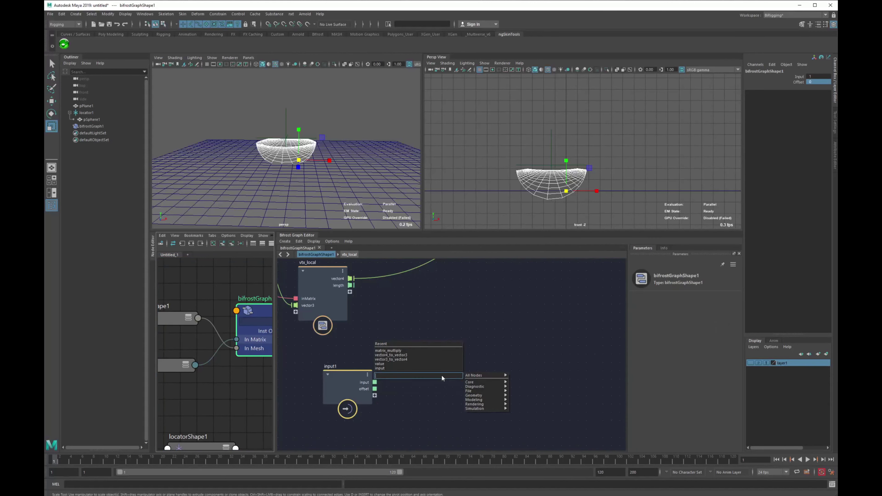
key(Down)
key(Down)
key(Down)
key(Down)
key(Return)
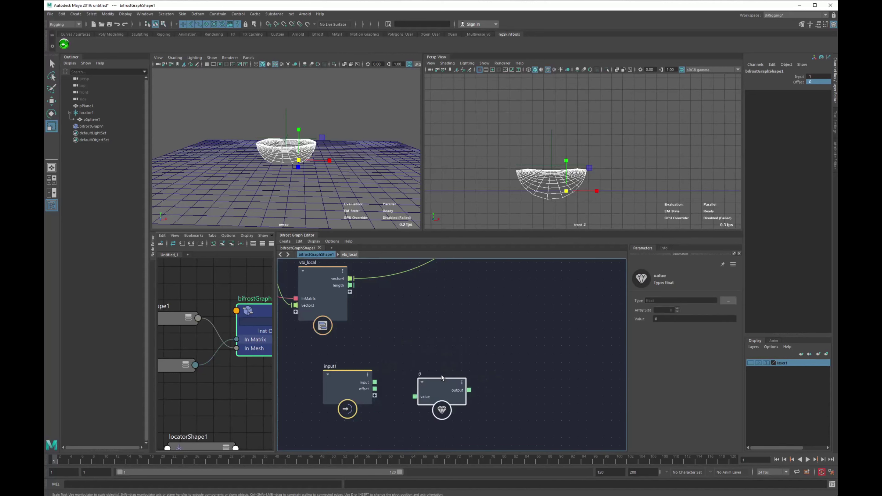
Set the Offset attribute of bifrostGraphShape1 to 0.1 and delete the unused value node beside input1.
click(823, 82)
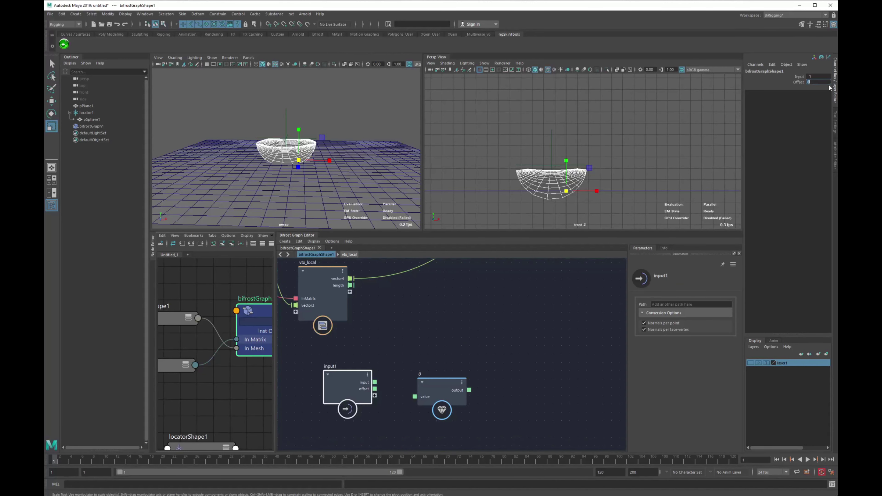
key(Return)
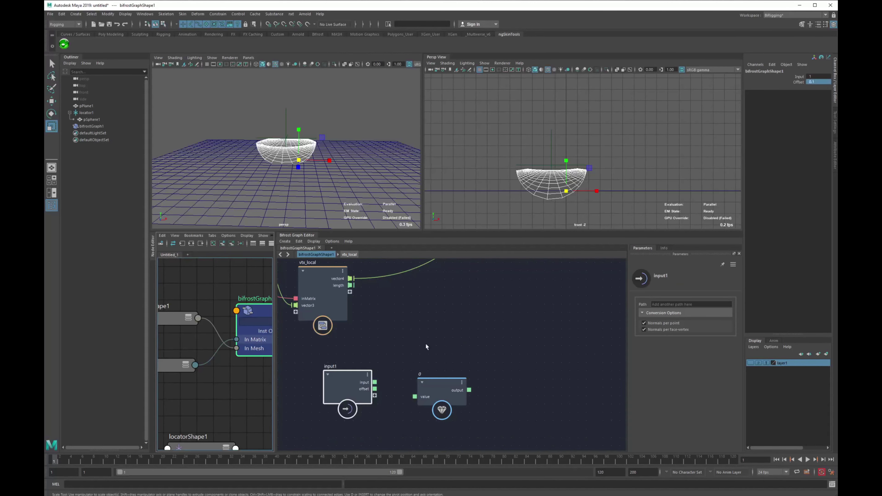
key(Delete)
scroll(450, 354, down, 2)
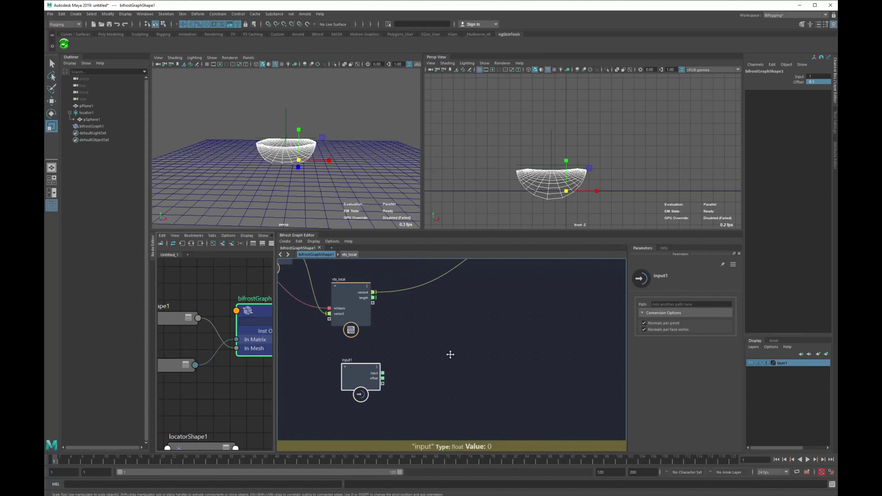
Add a less comparison node between vtx_local and input1.
click(410, 338)
scroll(416, 338, up, 2)
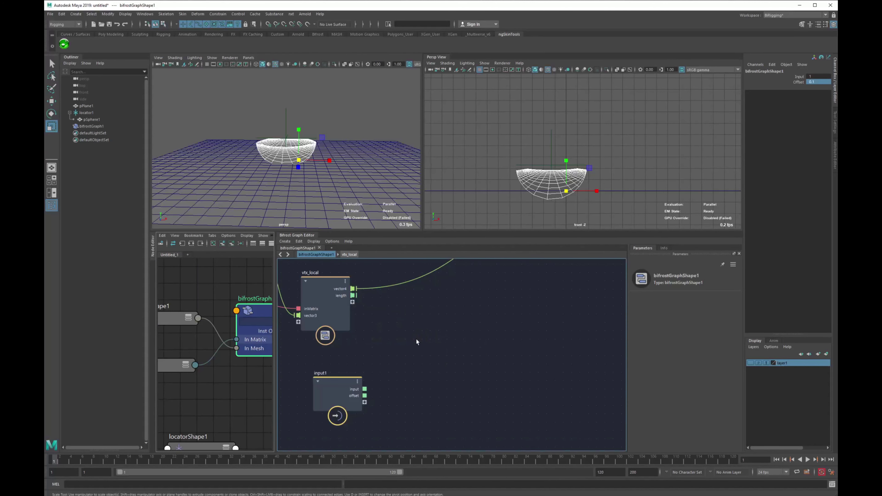
key(Tab)
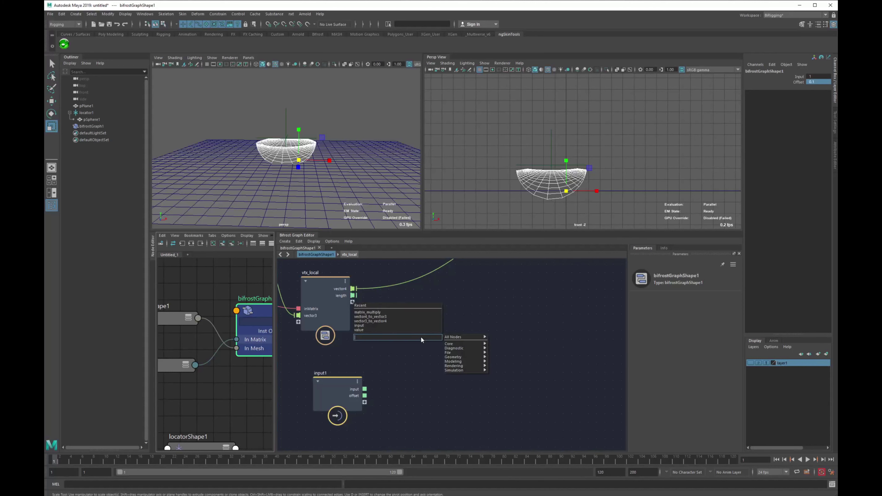
text(less)
key(Return)
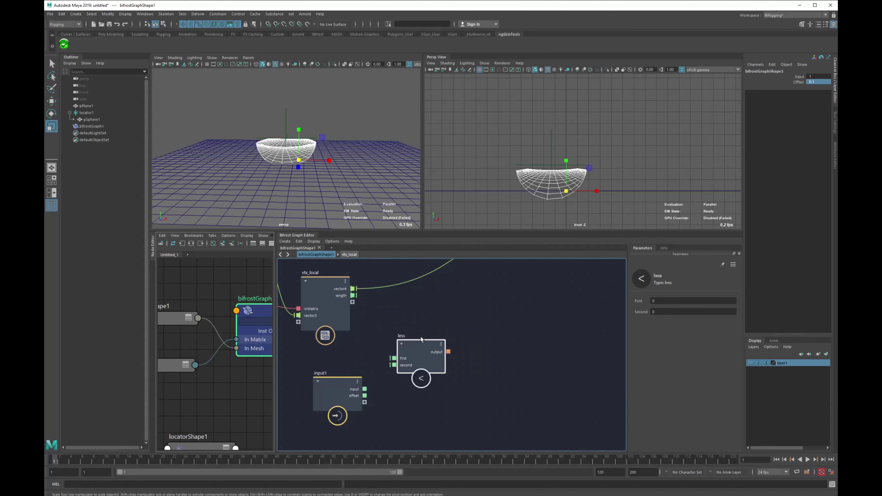
Connect vtx_local's length output to first and input1's input port to second on the less node.
drag(352, 295, 396, 359)
mouse_move(412, 361)
mouse_down()
mouse_move(439, 358)
mouse_move(421, 363)
mouse_up()
click(410, 382)
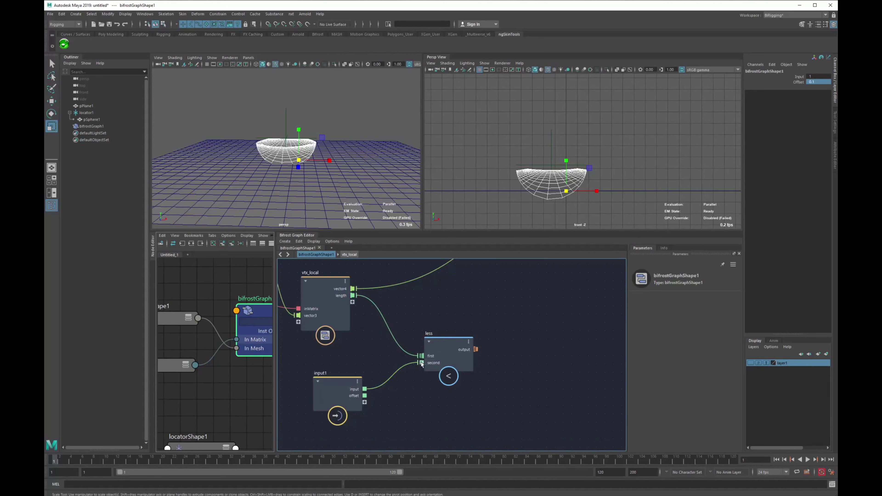
Connect get_point_position's point_position output to positions on set_point_position, and hide pPlane1.
alt+middle_drag(539, 362, 476, 369)
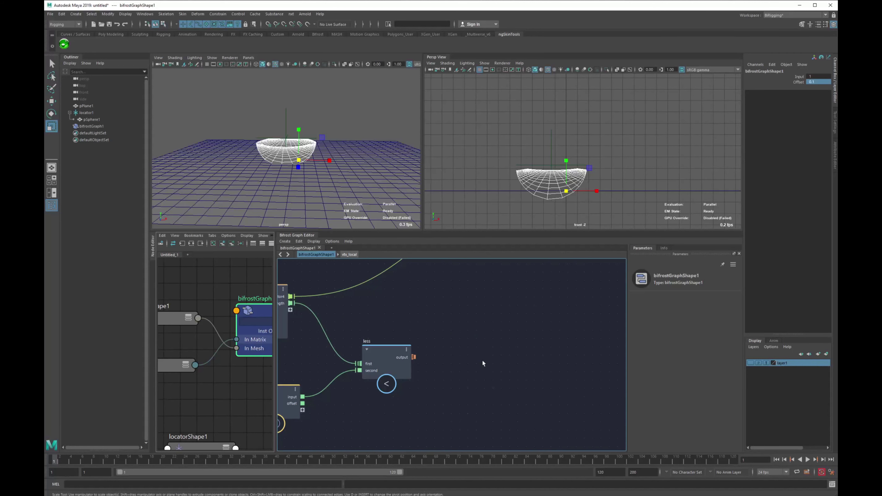
click(93, 127)
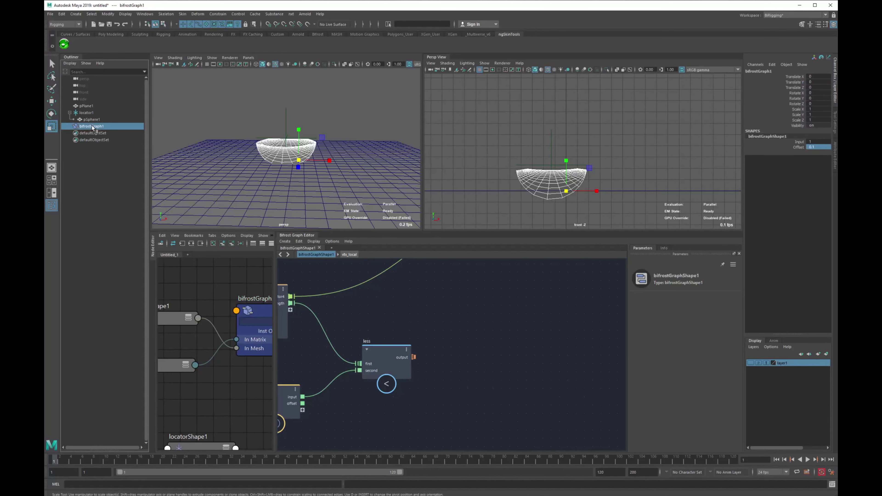
click(360, 122)
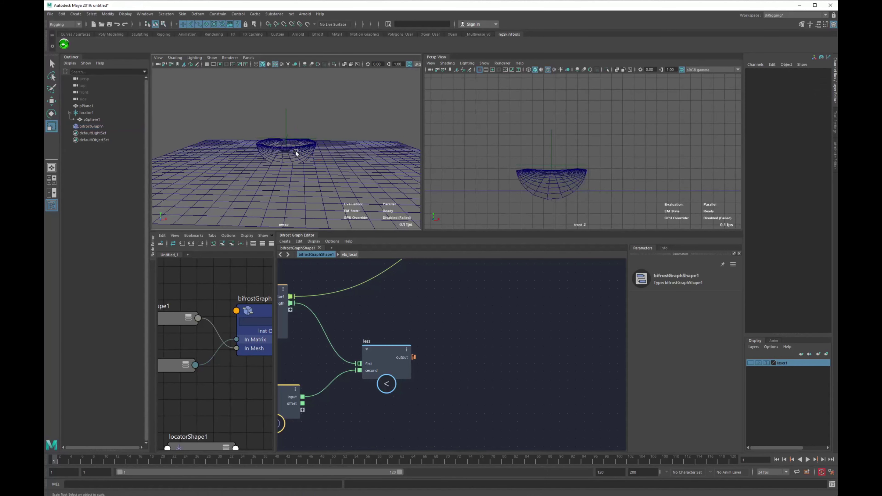
alt+middle_drag(385, 321, 533, 386)
alt+right_drag(538, 385, 477, 362)
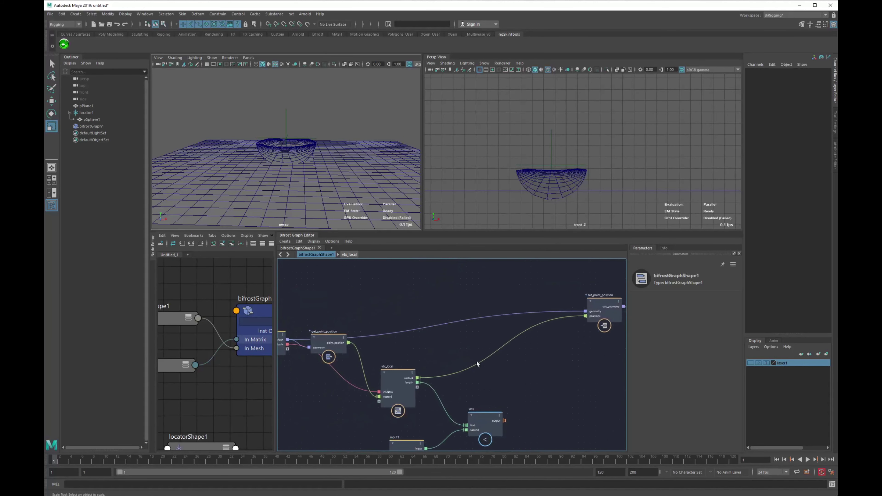
drag(348, 343, 586, 316)
middle_drag(542, 366, 430, 338)
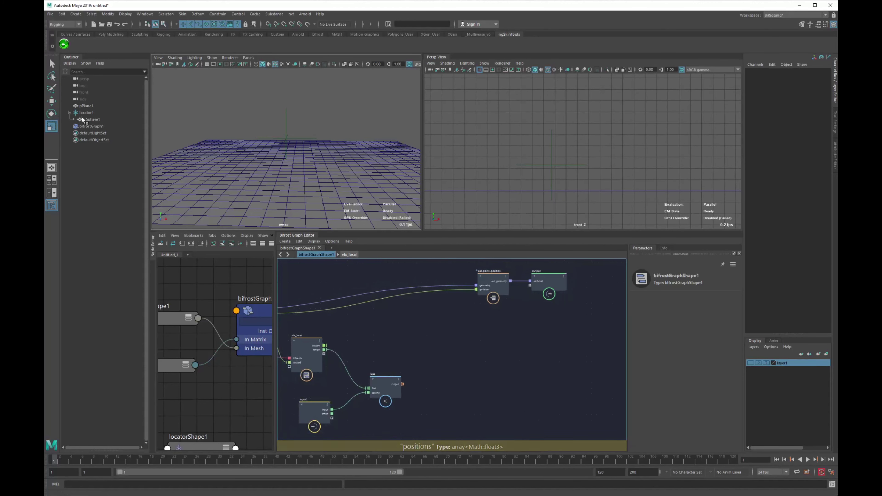
click(89, 108)
key(ctrl+h)
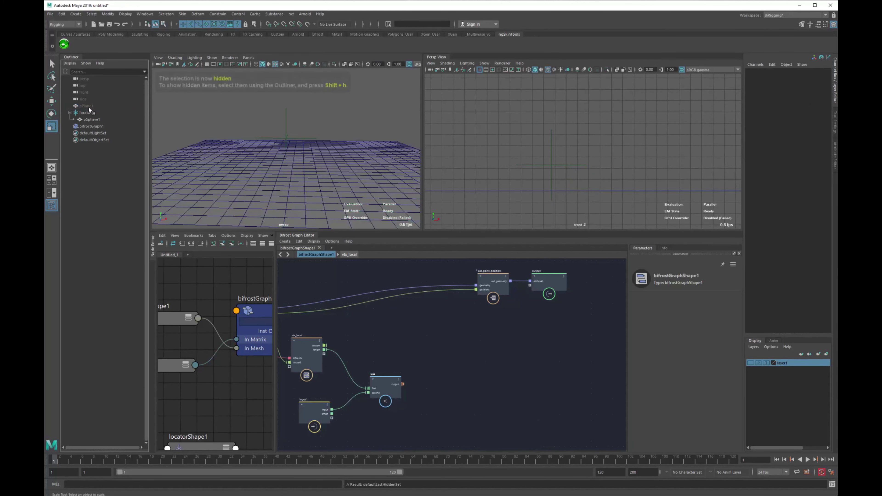
Add a construct_points node beside the less node in the Bifrost graph.
scroll(416, 382, up, 3)
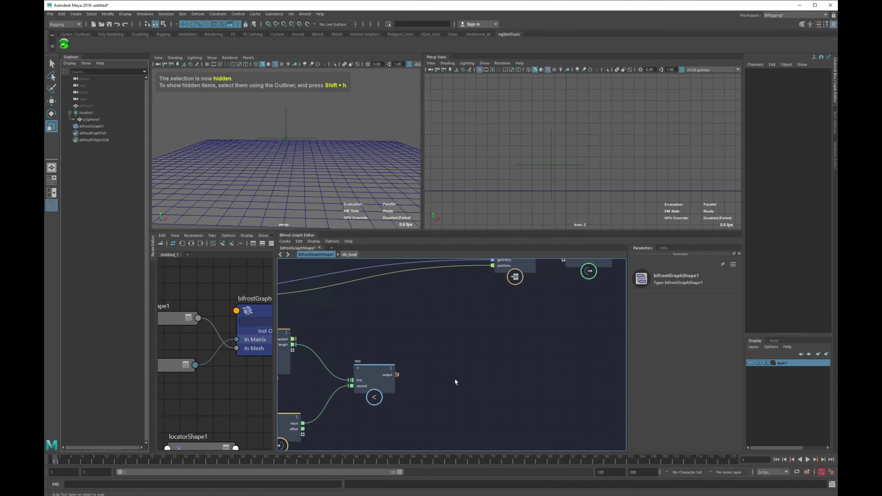
key(Tab)
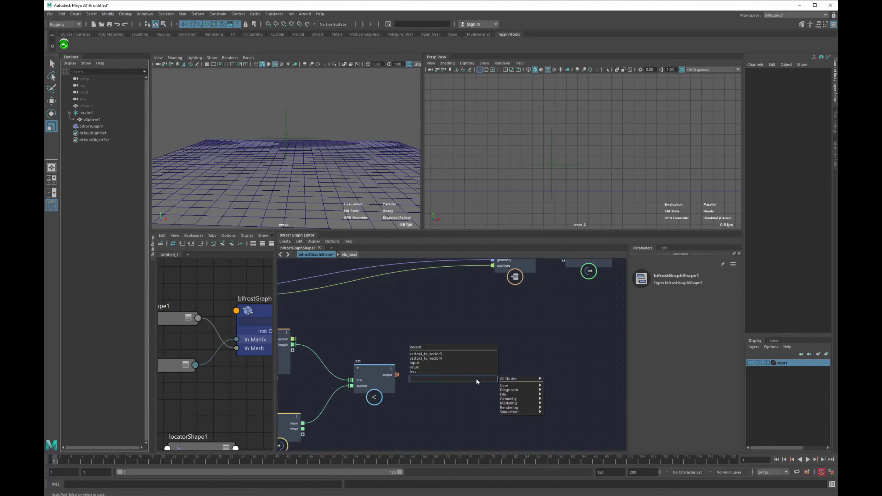
text(cos)
key(BackSpace)
key(BackSpace)
key(BackSpace)
text(point)
key(BackSpace)
key(BackSpace)
key(BackSpace)
key(BackSpace)
key(BackSpace)
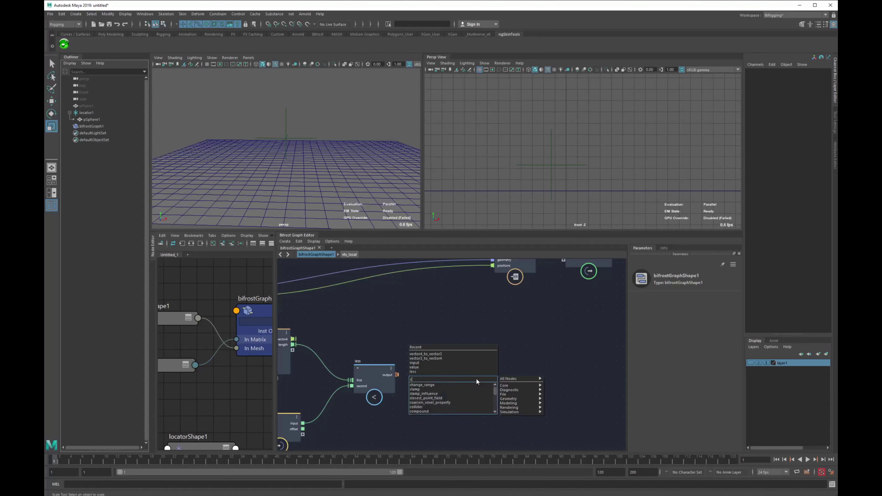
text(constra)
key(Down)
key(BackSpace)
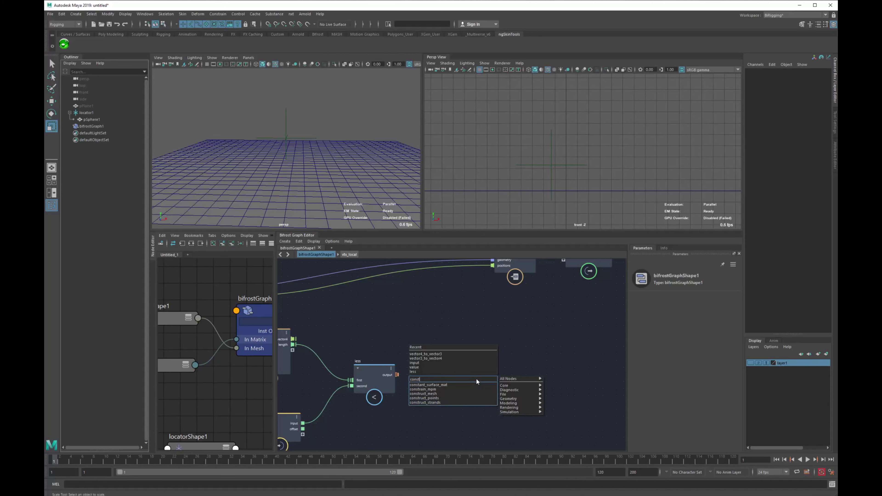
key(Down)
key(Down)
key(Down)
key(Down)
key(Return)
key(f)
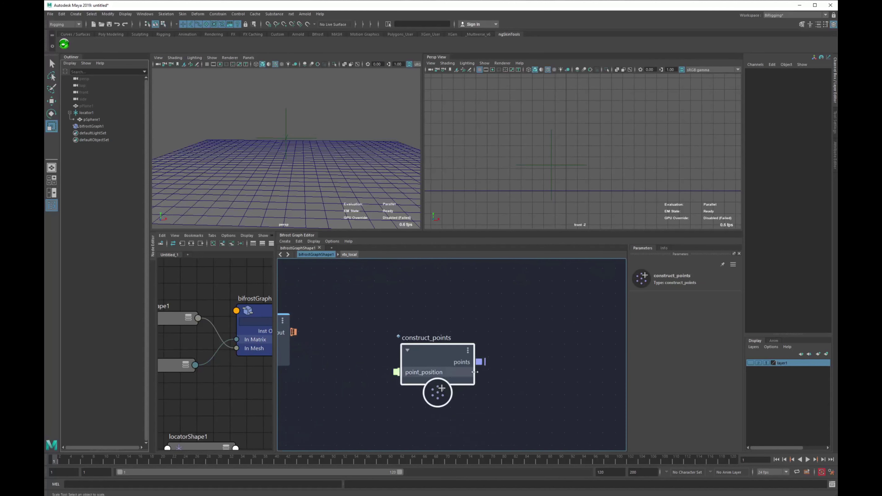
Add a point_scope node beside construct_points and connect the points output to its point_geo input.
scroll(412, 340, down, 3)
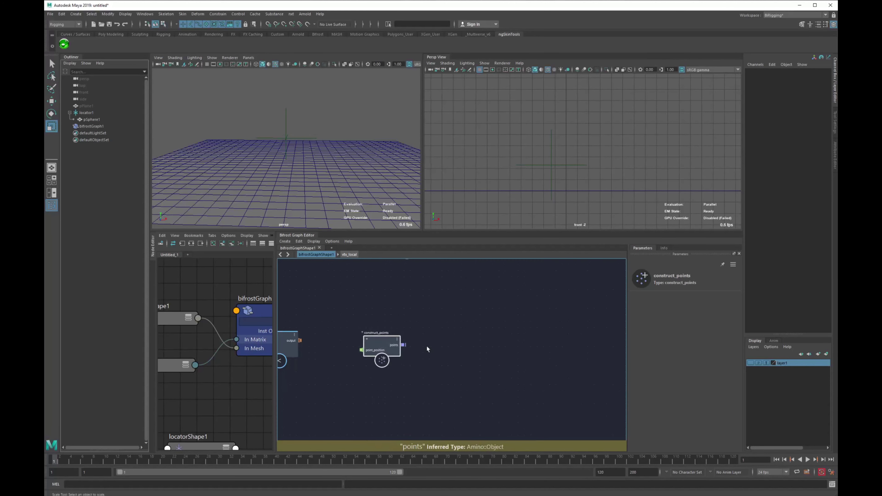
key(Tab)
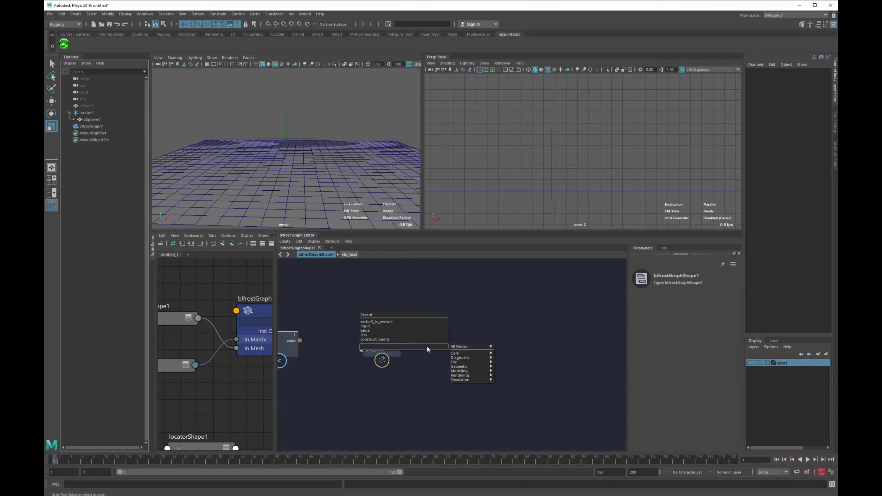
text(scop)
key(Down)
key(Down)
key(Down)
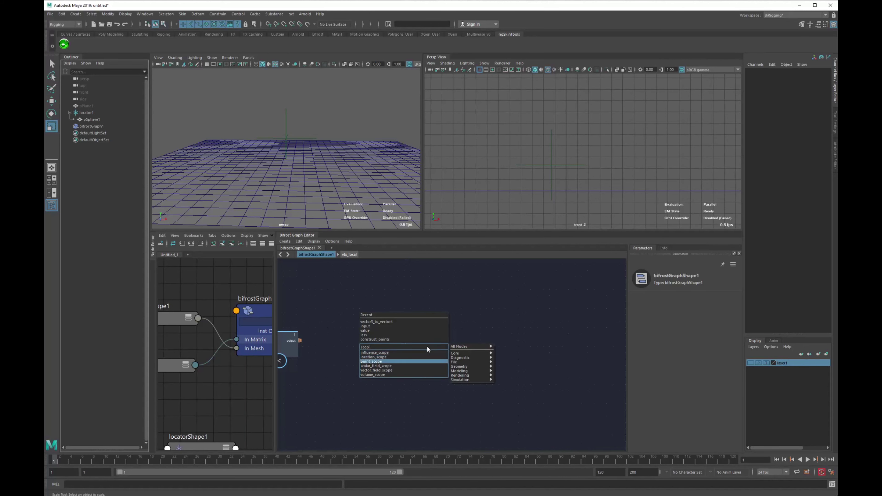
key(Return)
drag(444, 378, 507, 348)
drag(393, 344, 458, 336)
drag(483, 325, 437, 335)
scroll(502, 329, down, 2)
alt+middle_drag(453, 338, 530, 333)
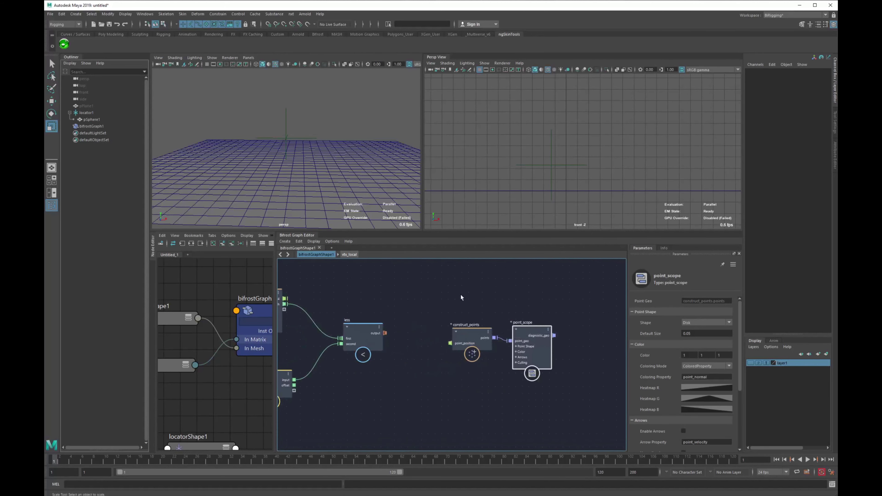
Move construct_points and point_scope together farther away from the less node to make room between them.
drag(461, 288, 538, 347)
drag(475, 336, 613, 355)
scroll(478, 336, down, 3)
Add a find_all_in_array node between less and construct_points.
click(462, 336)
key(Tab)
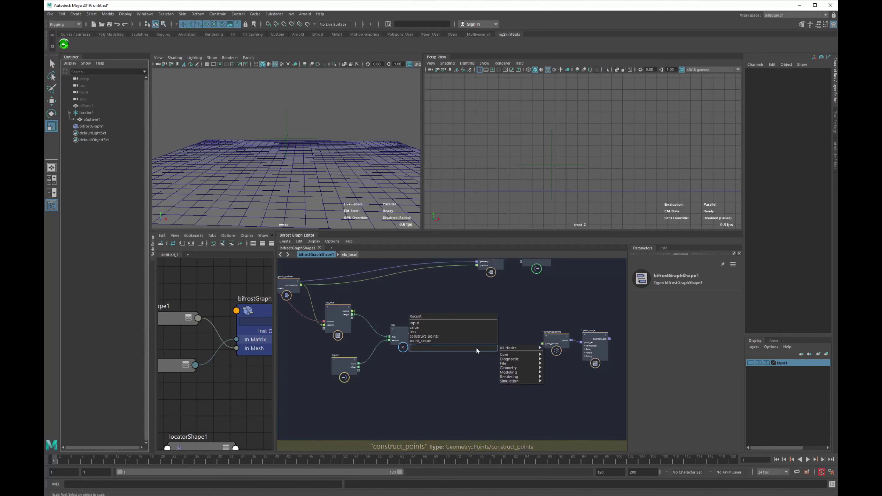
text(find)
key(Down)
key(Return)
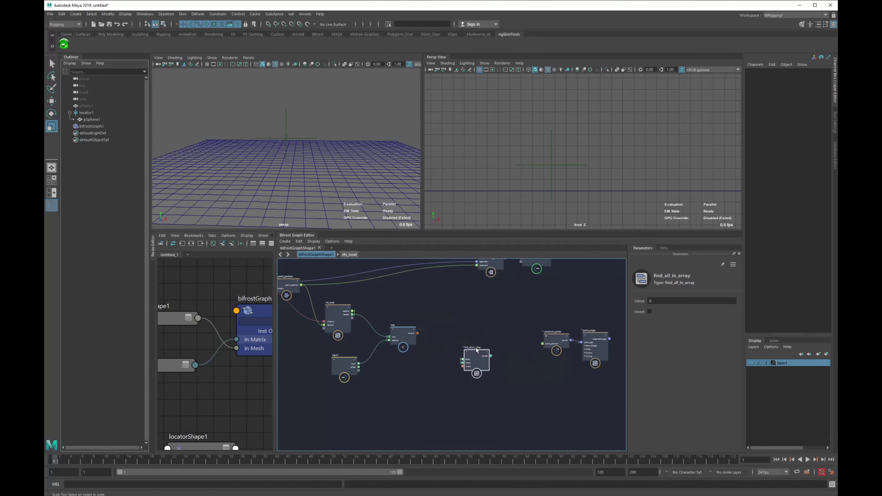
Connect less's output to array on find_all_in_array and enable the node's Value option.
scroll(447, 332, up, 3)
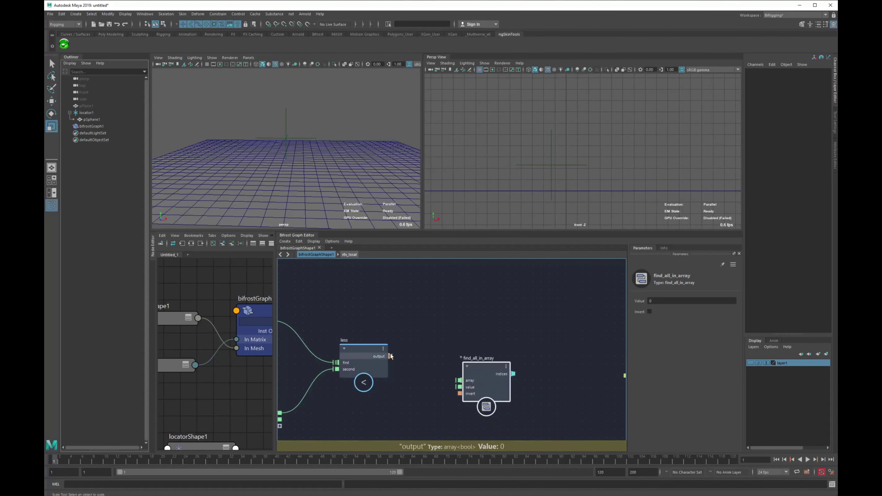
drag(390, 356, 419, 355)
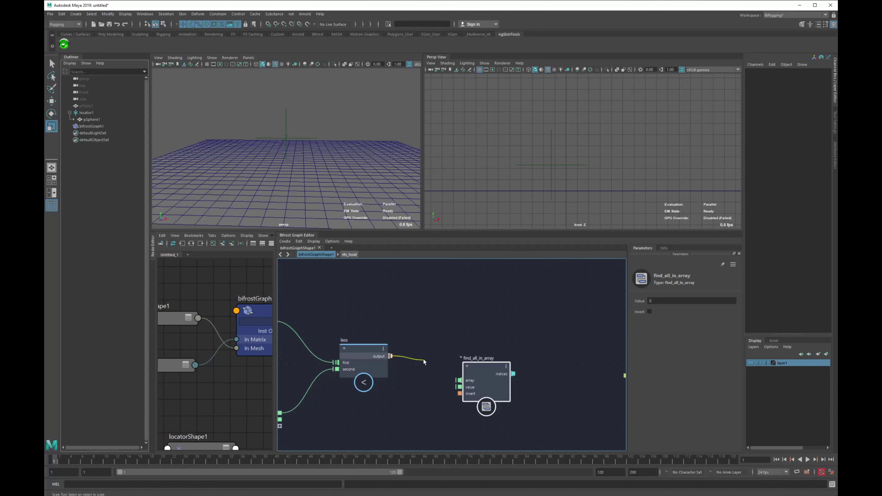
drag(450, 380, 513, 341)
click(649, 301)
scroll(456, 337, down, 2)
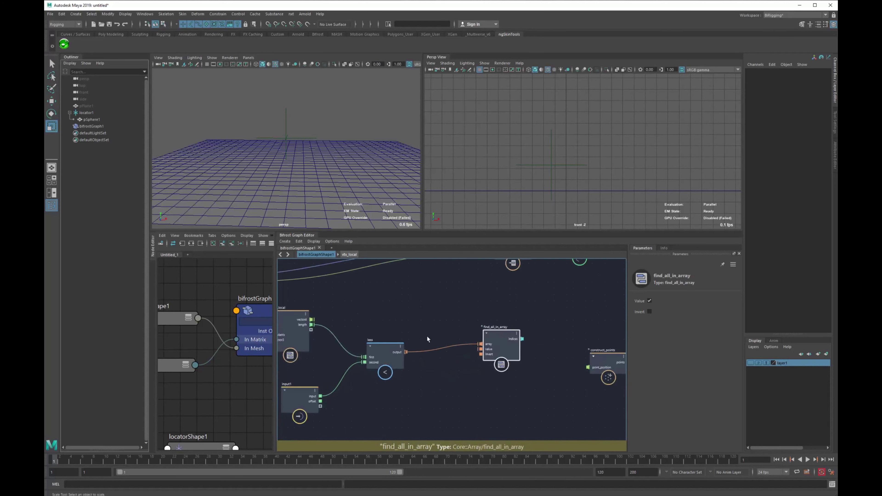
Examine the find_all_in_array and less nodes and the connections feeding them.
alt+middle_drag(421, 336, 434, 376)
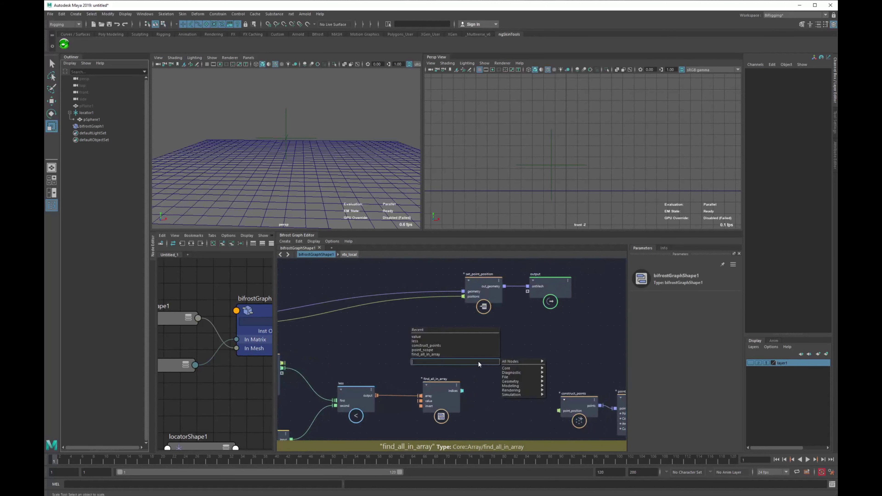
click(478, 361)
scroll(478, 362, up, 2)
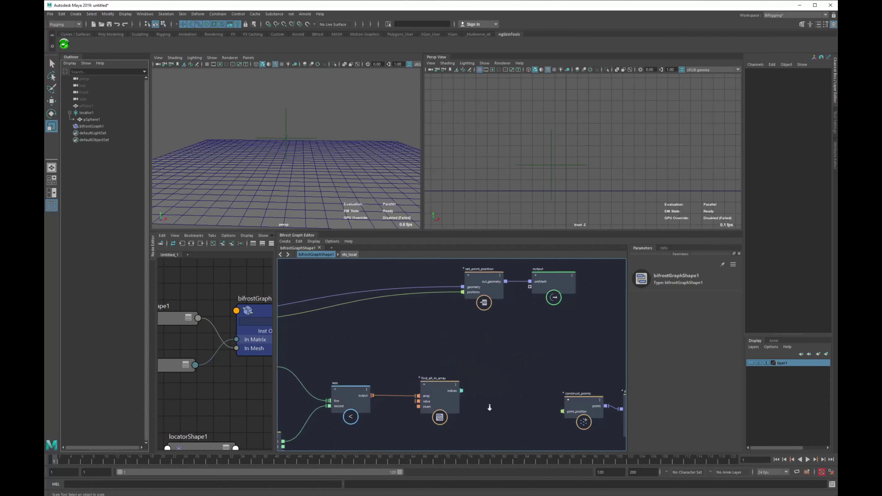
click(435, 375)
drag(436, 375, 436, 370)
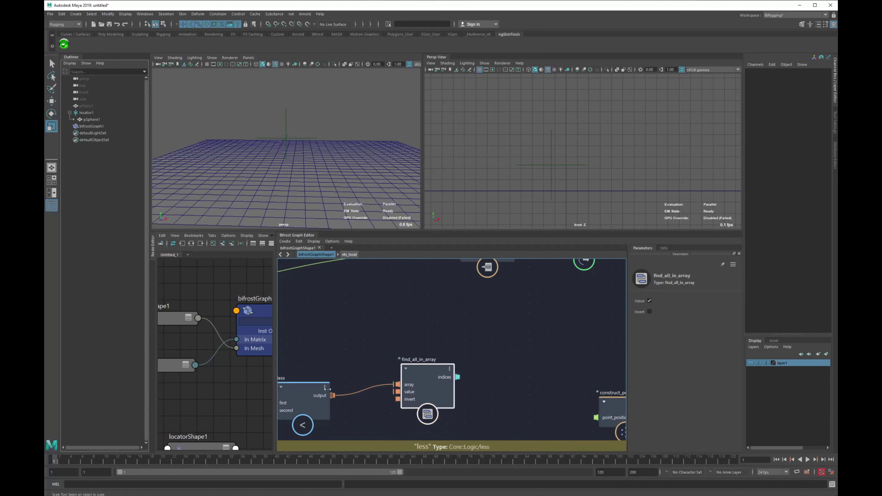
scroll(325, 405, down, 2)
click(311, 391)
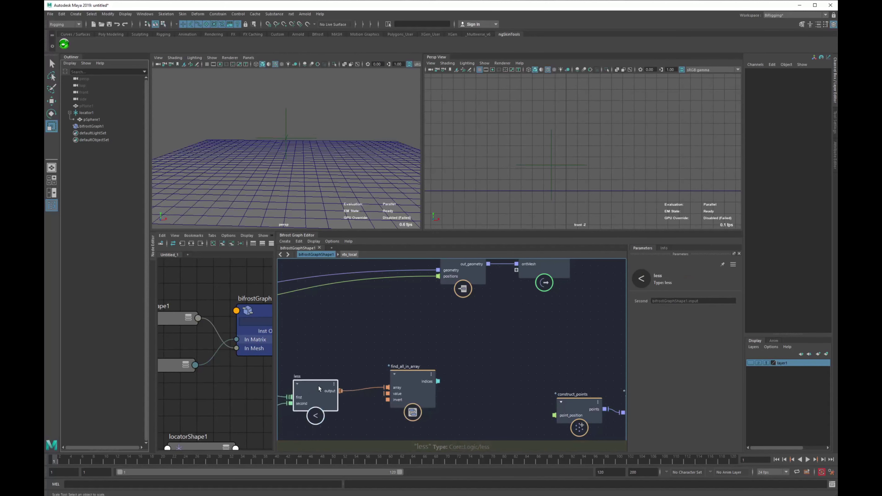
middle_drag(373, 409, 505, 360)
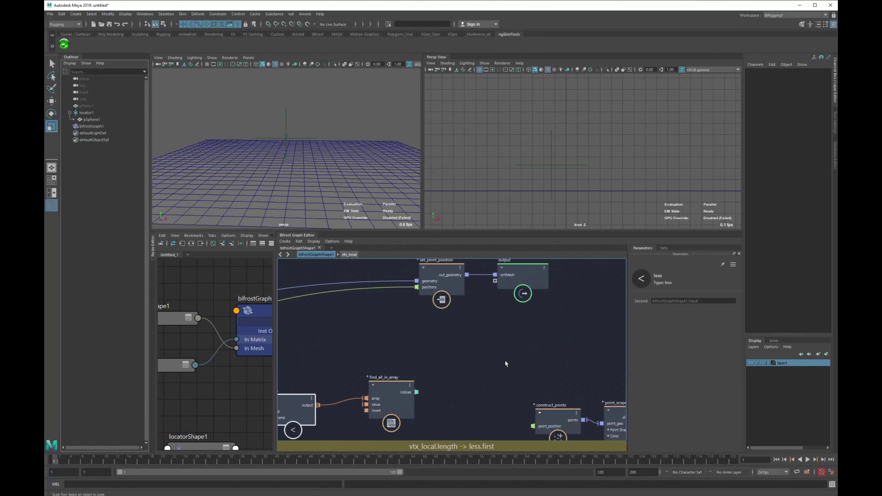
Add a get_from_array node between find_all_in_array and construct_points.
key(Tab)
text(from)
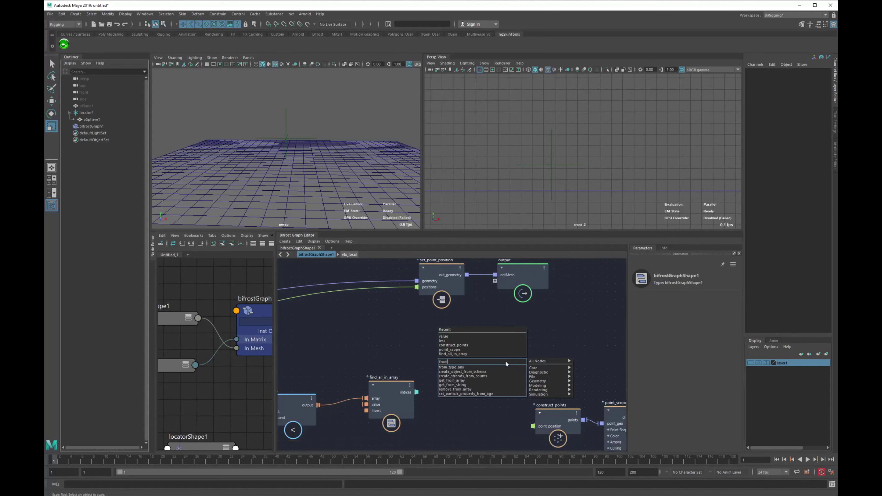
key(BackSpace)
key(BackSpace)
key(BackSpace)
key(BackSpace)
text(get_)
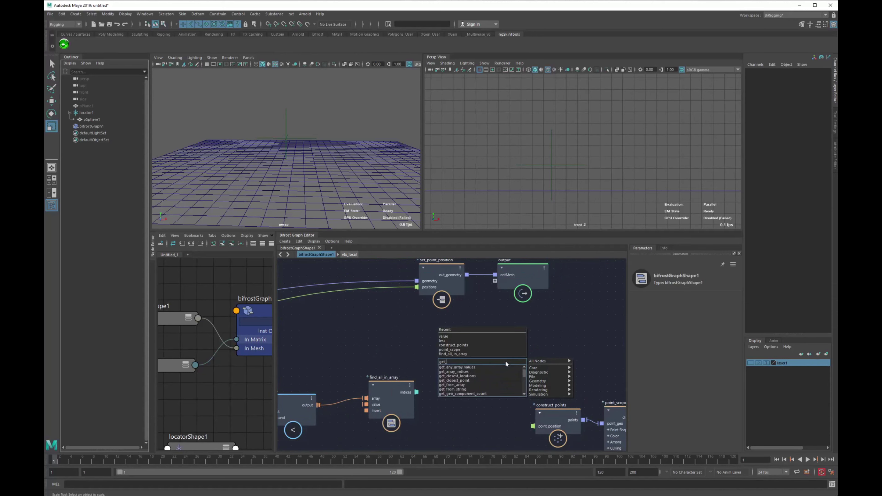
key(Down)
key(Down)
key(Down)
key(Down)
key(Down)
key(Return)
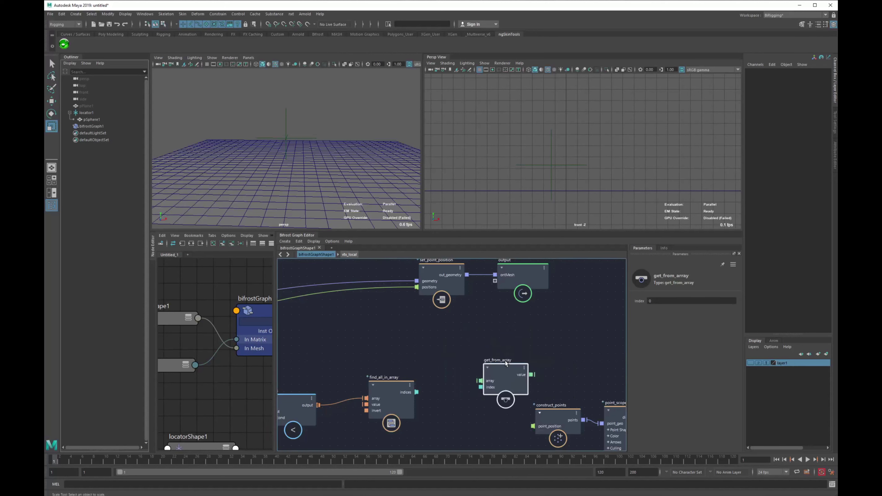
Connect find_all_in_array's indices to index and get_point_position's point_position to array on get_from_array.
drag(417, 392, 481, 388)
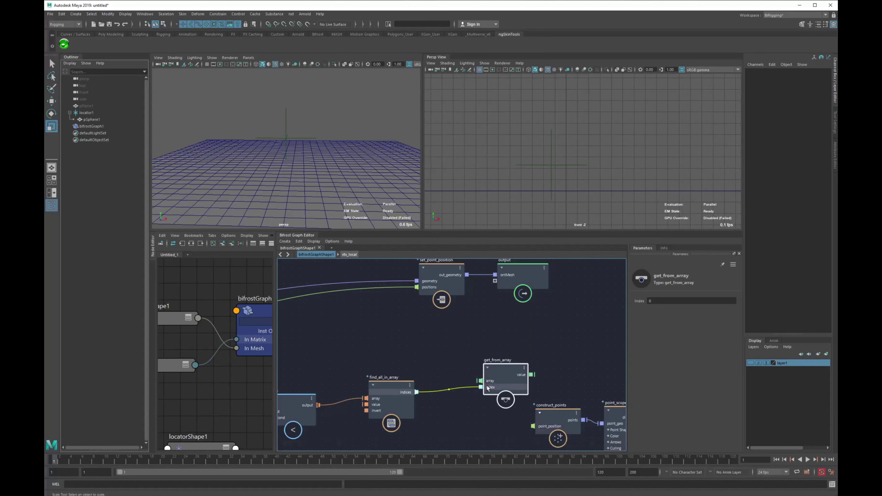
scroll(366, 352, down, 3)
middle_drag(365, 353, 438, 361)
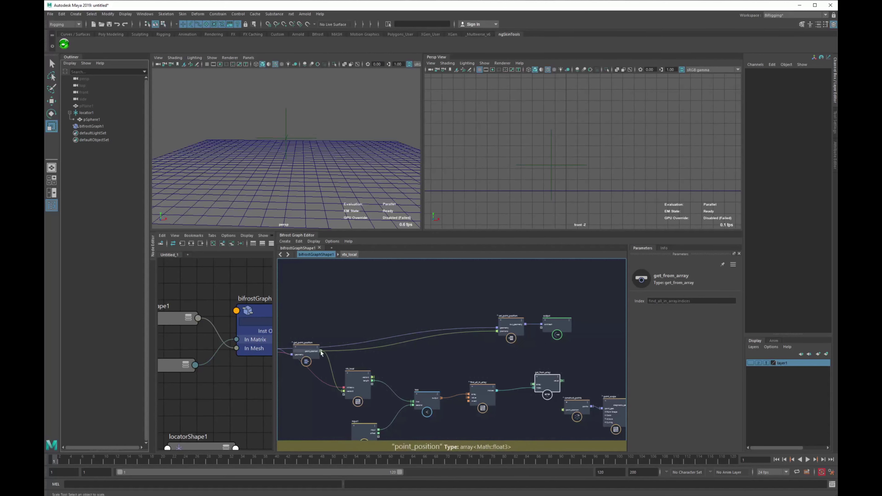
drag(321, 351, 537, 385)
middle_drag(556, 419, 525, 415)
middle_drag(382, 378, 433, 371)
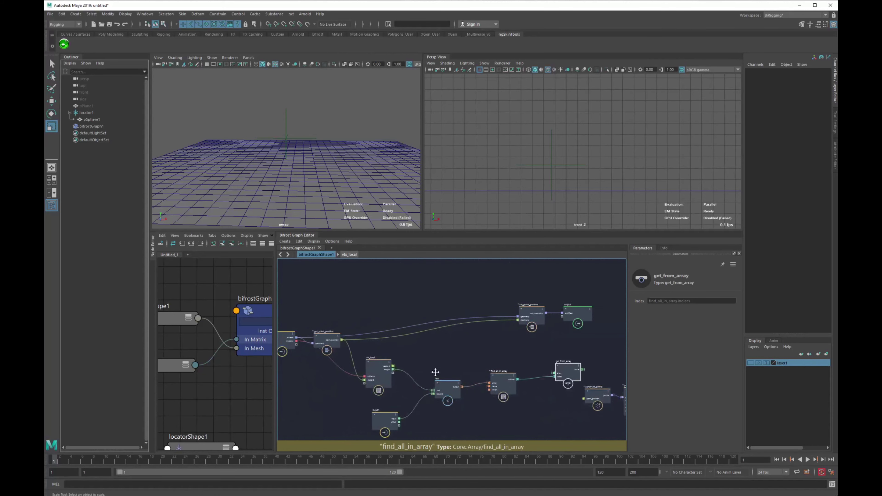
drag(341, 340, 558, 374)
mouse_move(546, 399)
middle_down()
mouse_move(469, 396)
mouse_move(559, 403)
middle_up()
scroll(367, 356, down, 2)
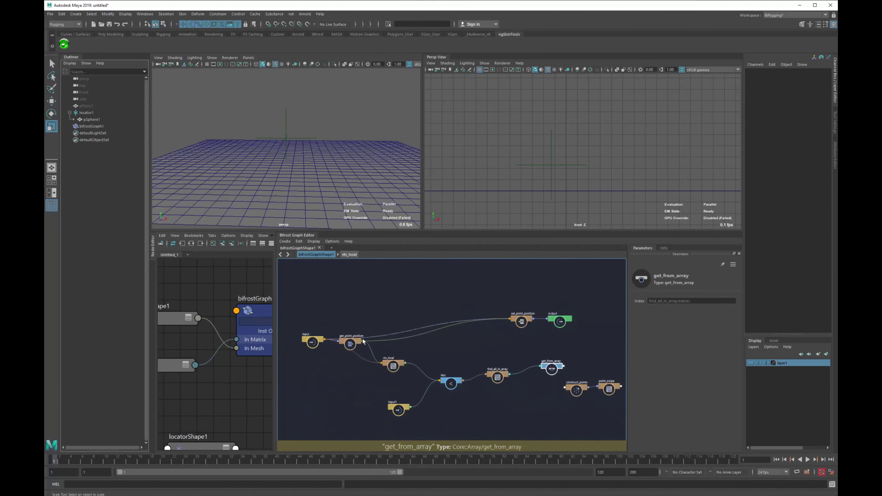
scroll(369, 354, up, 3)
drag(359, 343, 602, 381)
Move construct_points and point_scope together beyond get_from_array, roughly in line with it.
middle_drag(584, 404, 418, 399)
scroll(418, 399, up, 2)
middle_drag(511, 401, 420, 378)
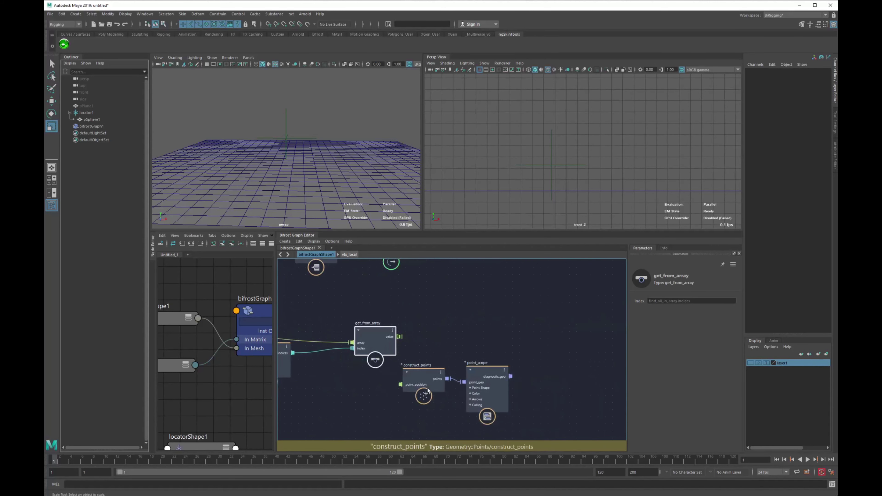
drag(428, 328, 485, 414)
drag(424, 370, 496, 342)
click(434, 337)
Connect get_from_array's value output to point_position on construct_points, and move construct_points and point_scope closer to get_from_array.
scroll(425, 336, up, 2)
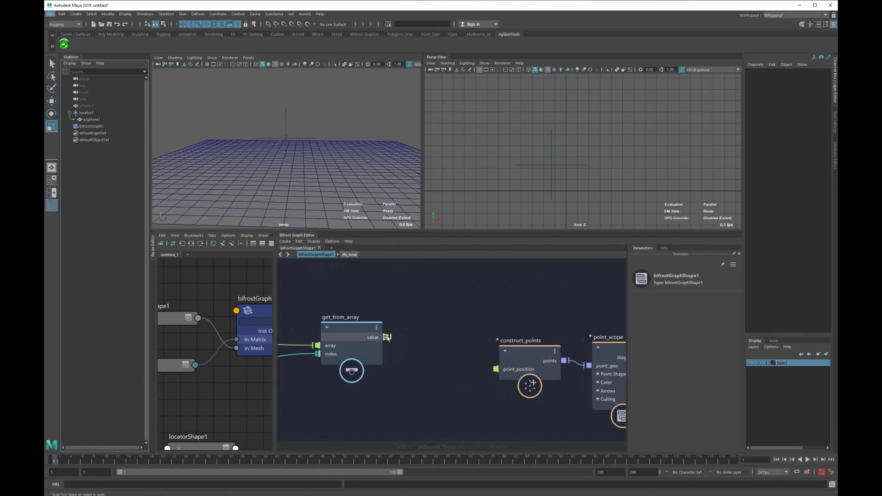
drag(387, 337, 496, 368)
middle_drag(481, 313, 395, 324)
scroll(395, 324, down, 2)
drag(395, 323, 467, 369)
middle_drag(455, 340, 529, 338)
scroll(530, 338, down, 3)
middle_drag(487, 318, 457, 322)
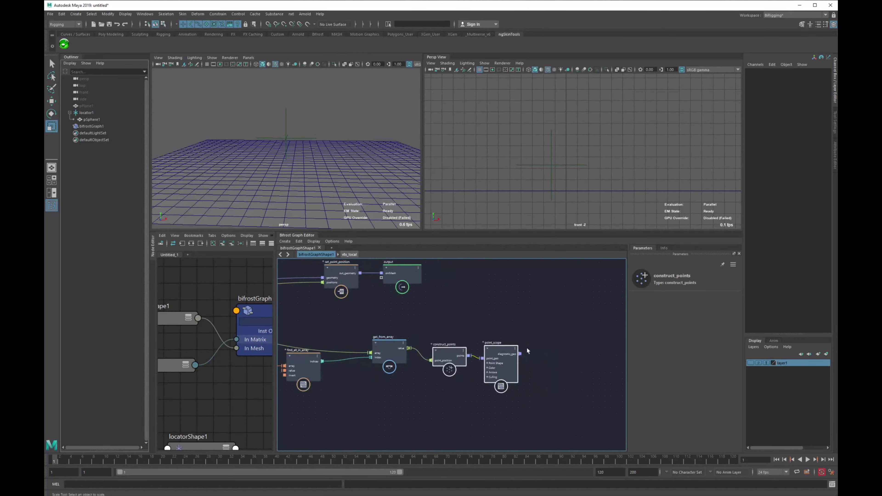
Connect point_scope's diagnostic_geo output to a new input port on the graph's output node.
middle_drag(536, 342, 504, 350)
click(504, 350)
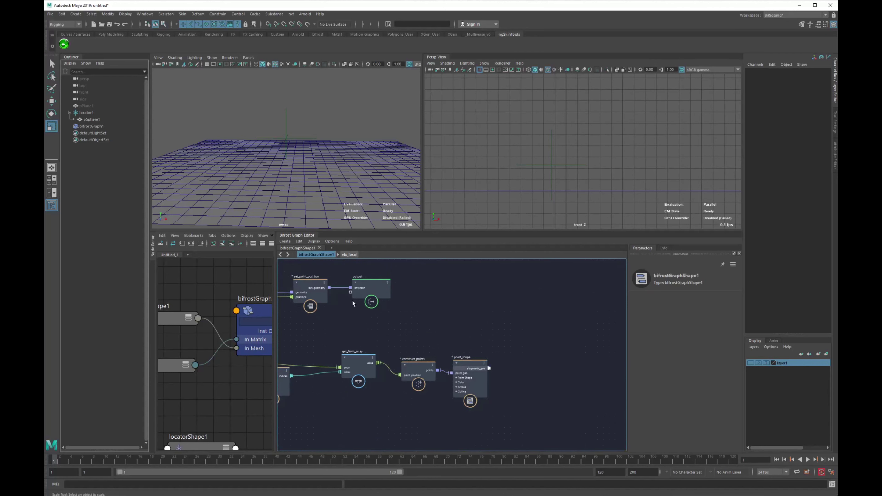
drag(490, 368, 351, 292)
Set point_scope to Sphere shape, default size 0.1, and Color coloring mode with a red color of 1, 0, 0.
click(469, 363)
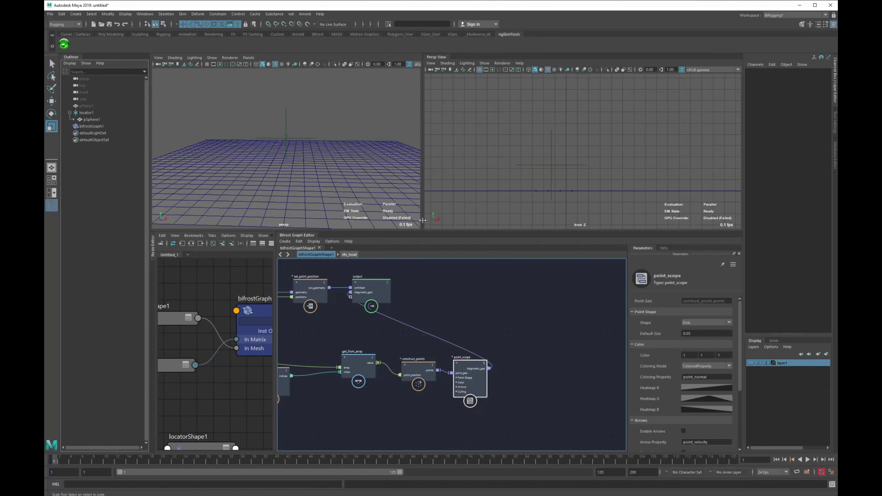
click(508, 331)
click(471, 366)
click(704, 323)
click(689, 350)
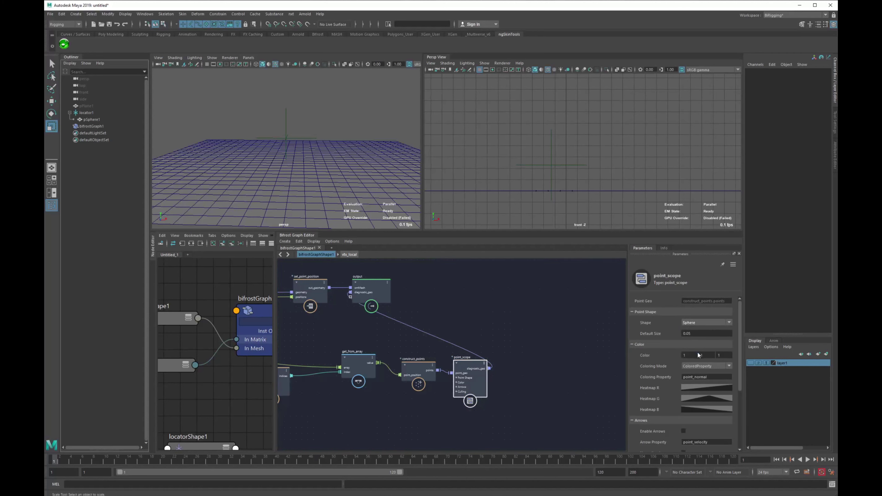
click(705, 366)
click(701, 375)
Try moving the locator over the plane, undo the move, and make layer1 visible.
click(286, 138)
key(w)
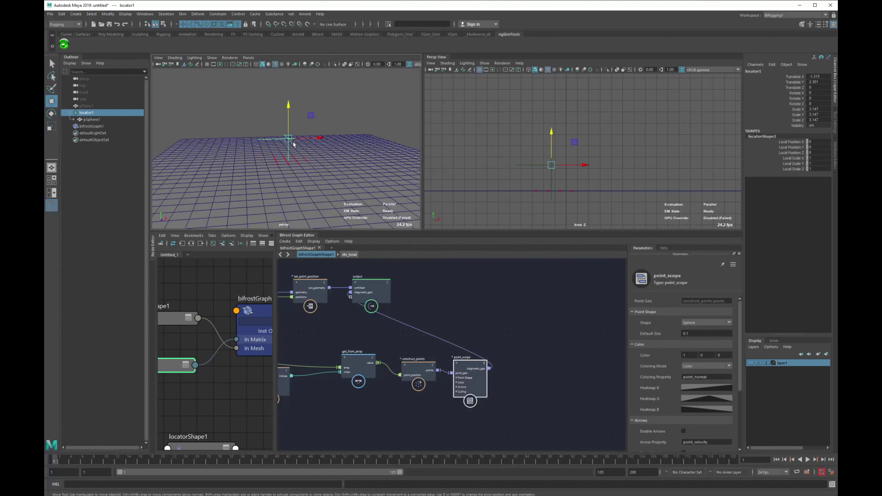
drag(287, 138, 308, 149)
key(ctrl+z)
alt+drag(307, 172, 315, 151)
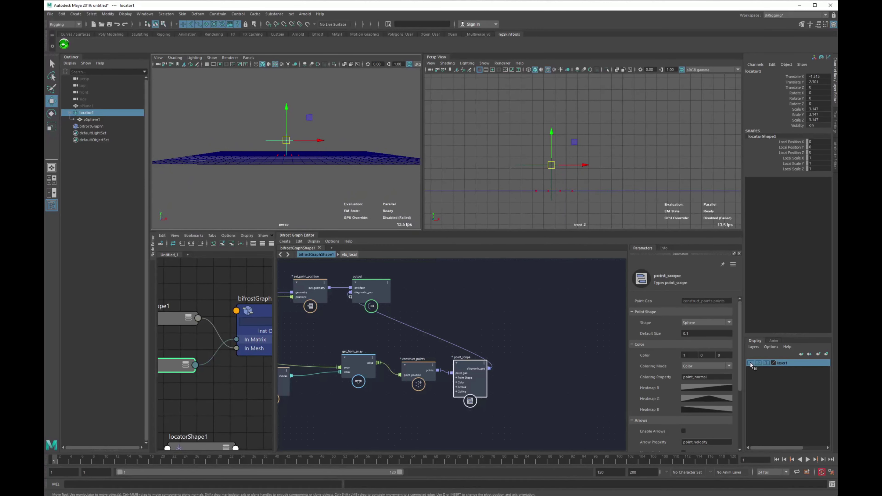
click(750, 363)
Scale the locator uniformly to about 6.06 and raise it to about 7.5 in Translate Y, undoing the trial moves in between.
alt+drag(305, 183, 269, 137)
key(r)
key(w)
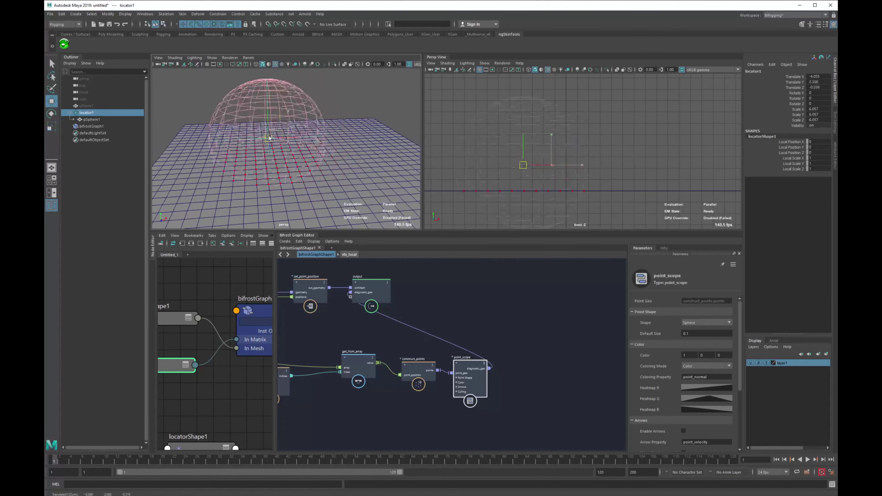
key(ctrl+z)
alt+drag(272, 188, 288, 151)
key(ctrl+z)
key(ctrl+z)
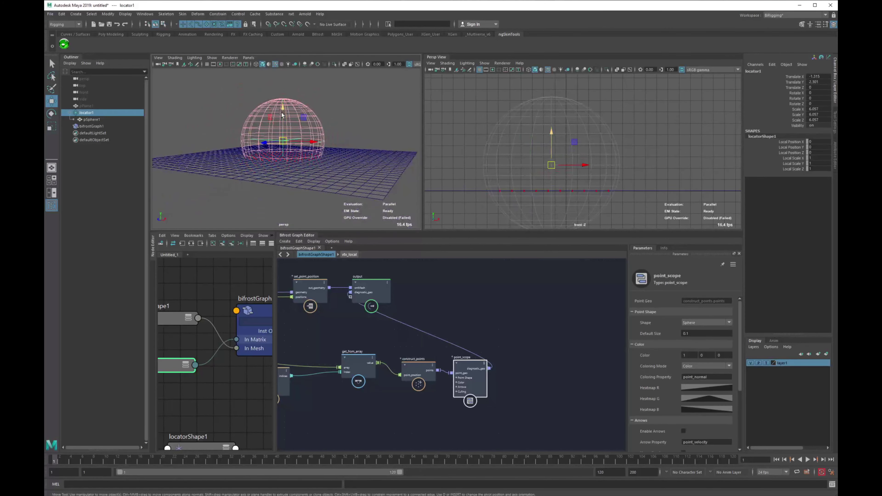
drag(281, 105, 277, 73)
Delete the connection from point_scope to the output node and remove the output node's diagnostic_geo port.
scroll(426, 327, up, 3)
drag(420, 310, 407, 334)
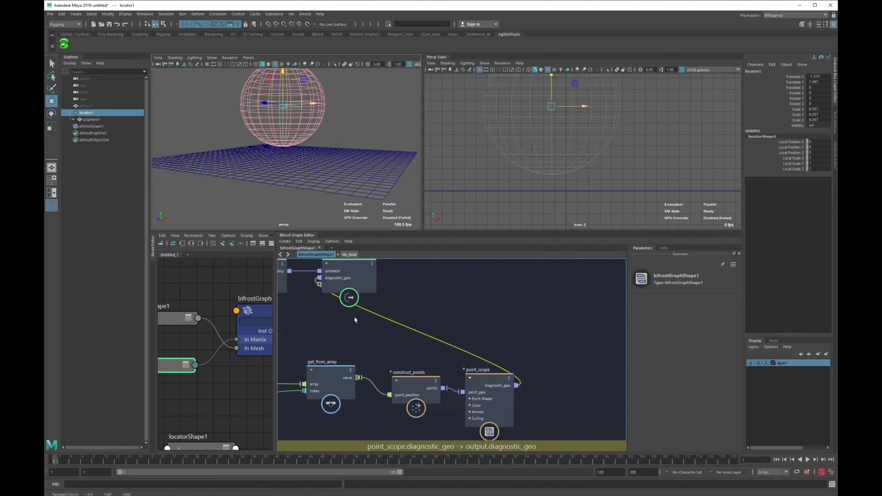
key(Delete)
right_click(347, 280)
click(358, 290)
alt+right_drag(464, 304, 432, 301)
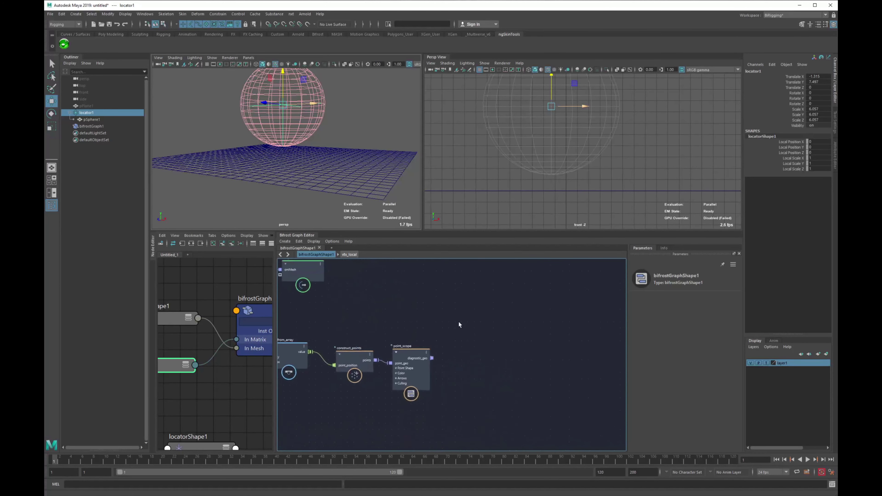
Add a terminal node beyond point_scope and connect diagnostic_geo to its diagnostic input.
key(Tab)
text(ter)
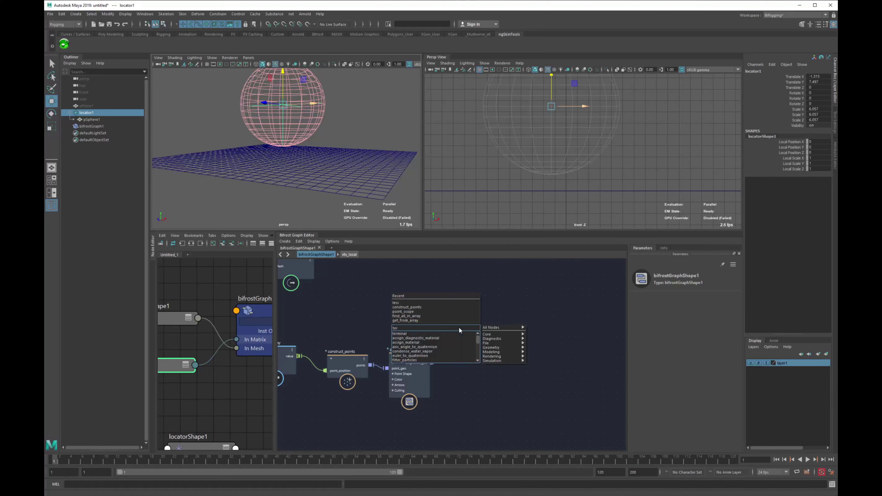
key(Return)
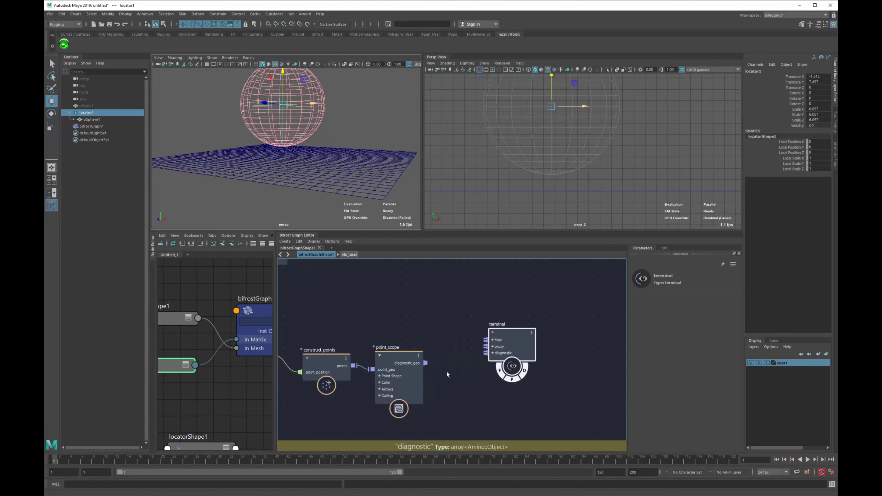
drag(426, 363, 485, 353)
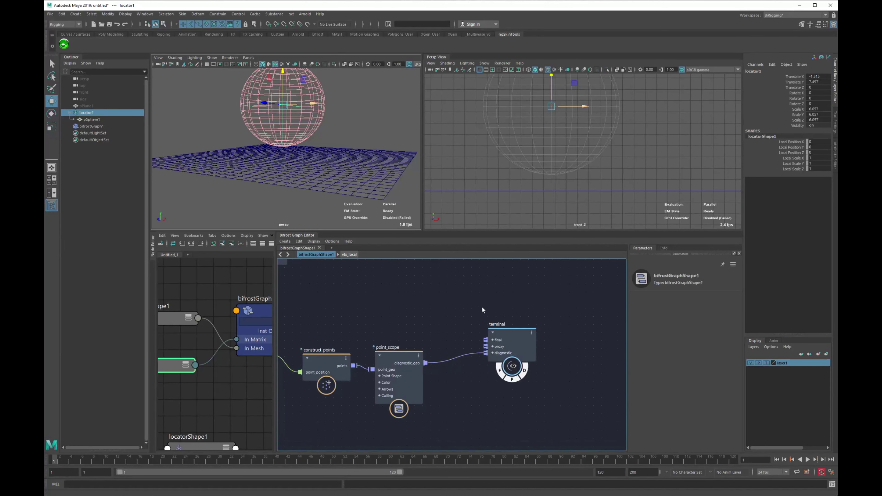
Group find_all_in_array, get_from_array, construct_points, point_scope and terminal into a single compound.
key(a)
scroll(403, 305, up, 2)
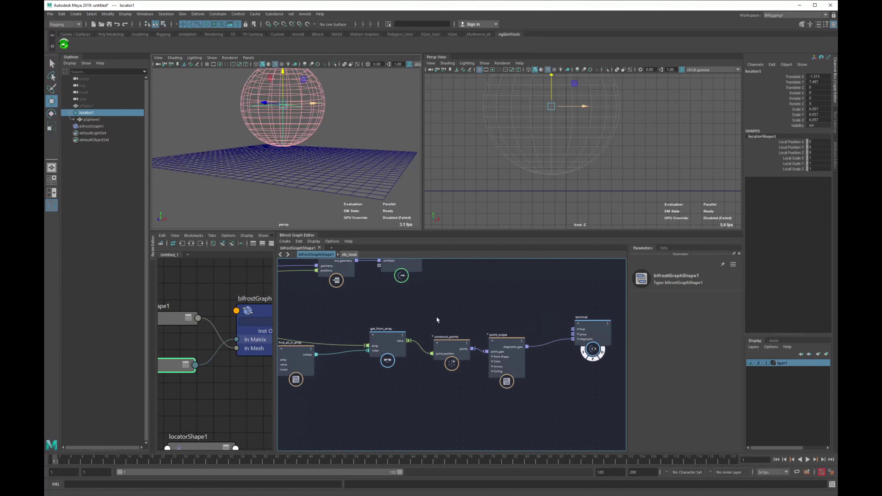
alt+middle_drag(329, 327, 449, 317)
scroll(402, 318, down, 2)
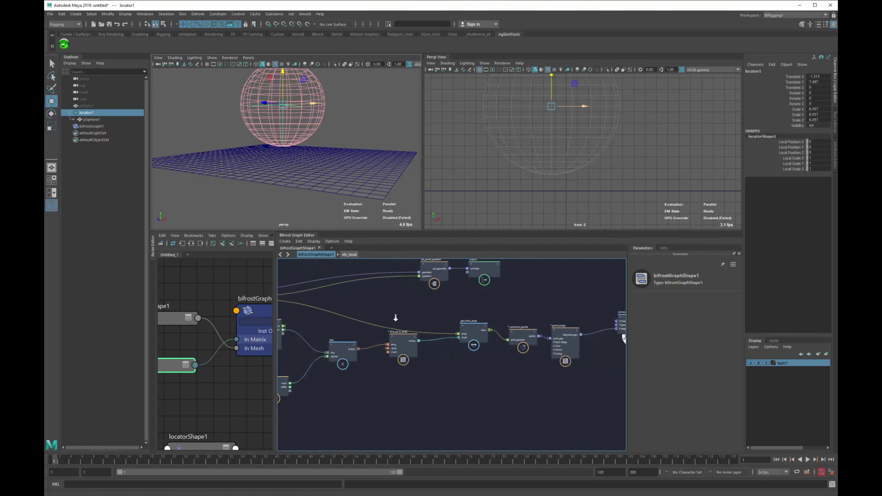
drag(403, 346, 427, 351)
alt+middle_drag(459, 318, 383, 331)
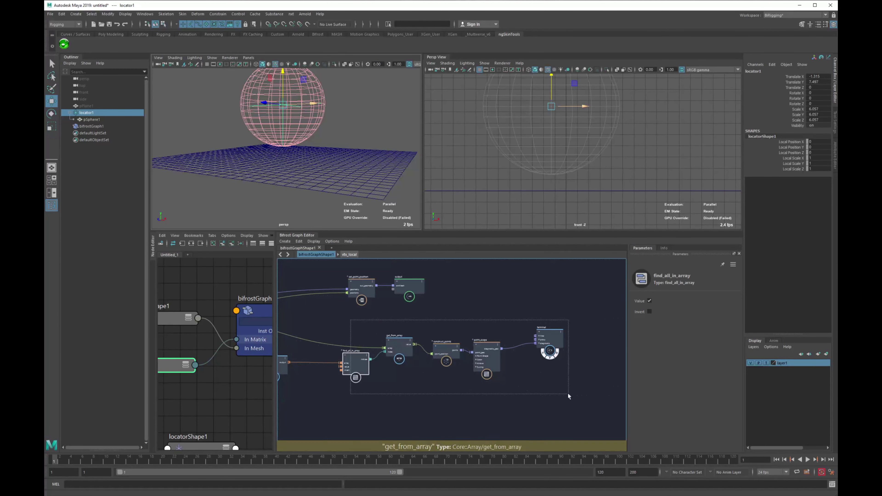
drag(568, 394, 563, 387)
key(ctrl+g)
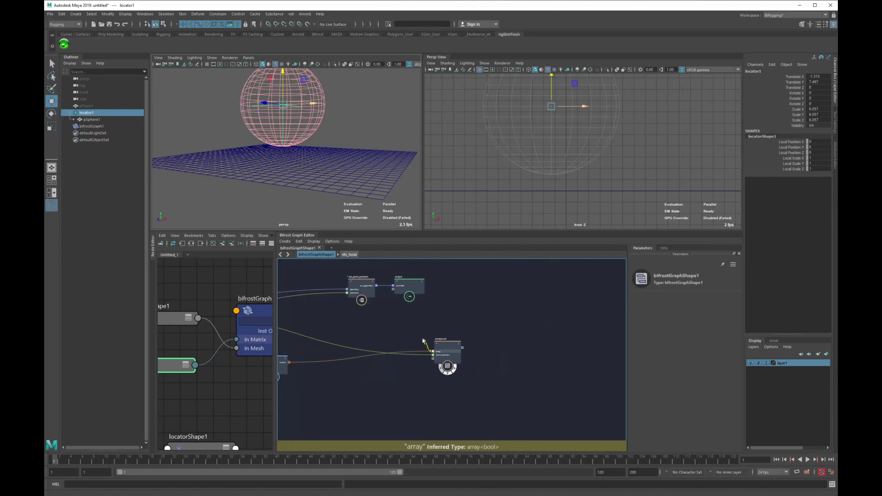
scroll(475, 372, up, 2)
click(421, 344)
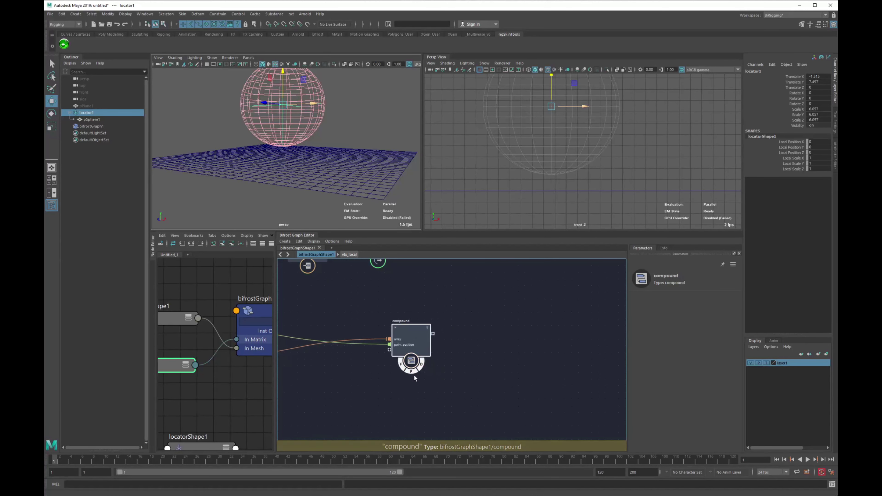
Lower the locator to about 0.3, 2.15, -1.15 near the plane and stretch its Scale X to about 15.
click(333, 86)
click(278, 112)
alt+drag(278, 111, 295, 120)
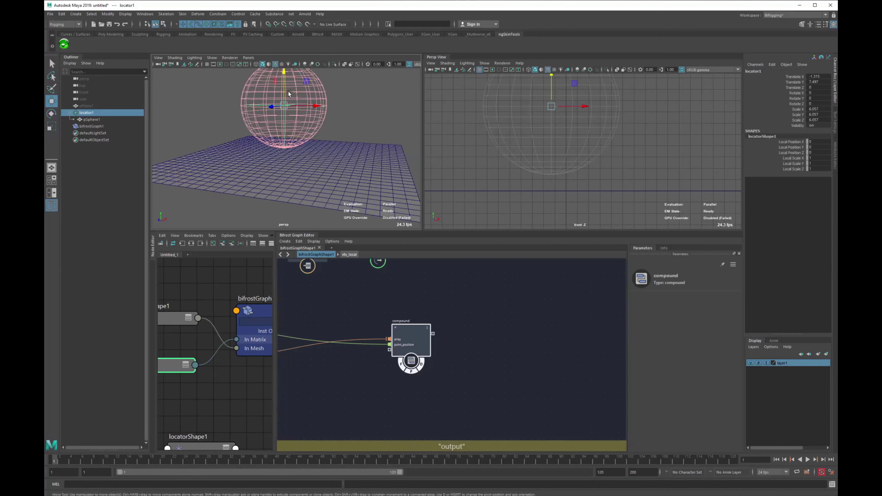
drag(284, 73, 347, 167)
key(e)
key(ctrl+z)
key(w)
key(e)
key(r)
key(e)
Rotate the locator to about -78.2 degrees in Z, then try moving it and undo the move.
drag(317, 132, 319, 169)
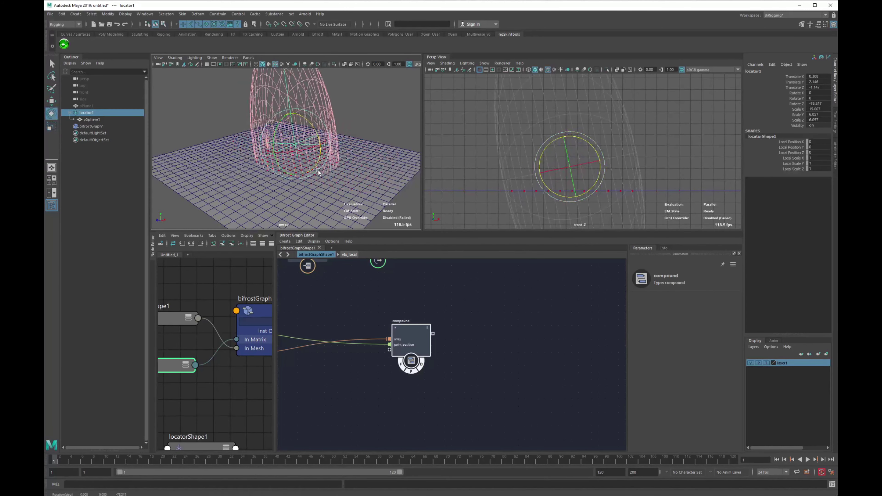
key(w)
drag(294, 141, 296, 139)
key(ctrl+z)
Toggle the compound's diagnostic display flag and hide layer1.
scroll(419, 364, up, 2)
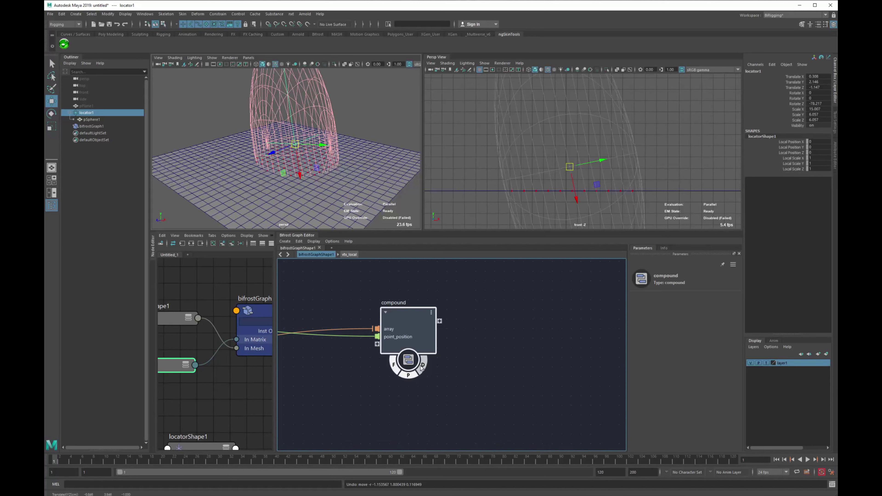
click(427, 369)
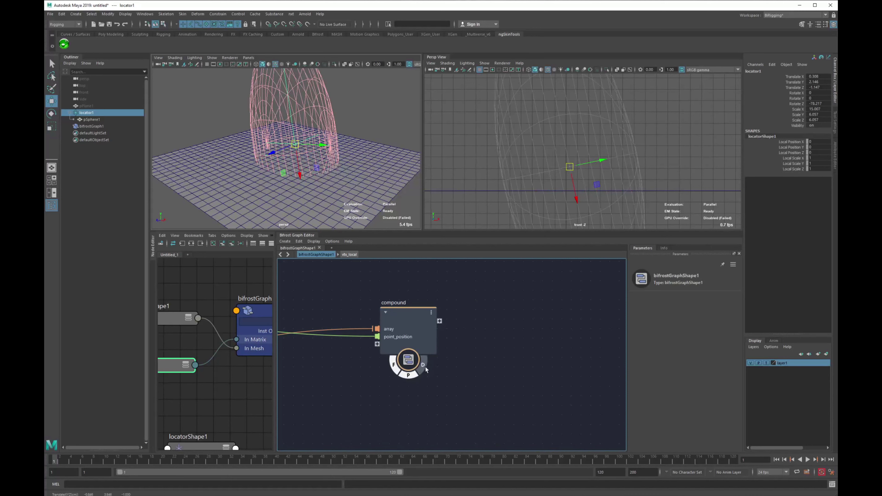
click(754, 363)
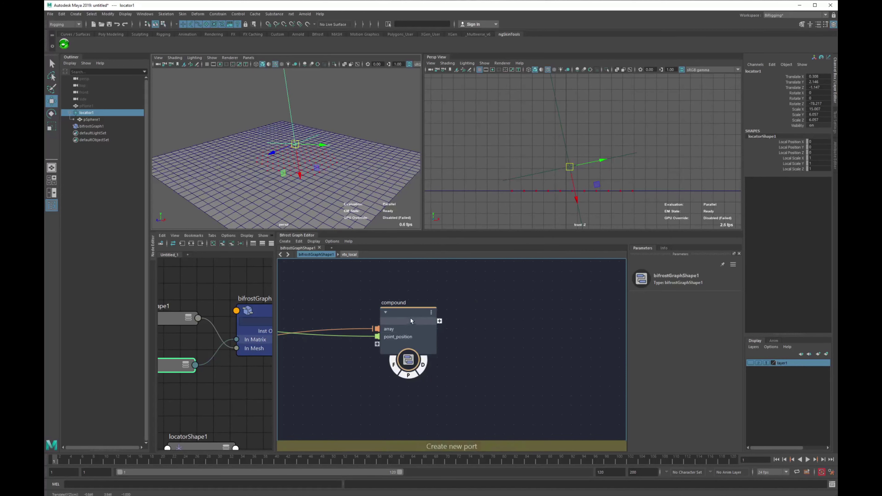
Inside the compound, rewire diagnostic_geo to the terminal's proxy input, then return to the parent graph and toggle the compound's proxy flag.
double_click(425, 368)
key(a)
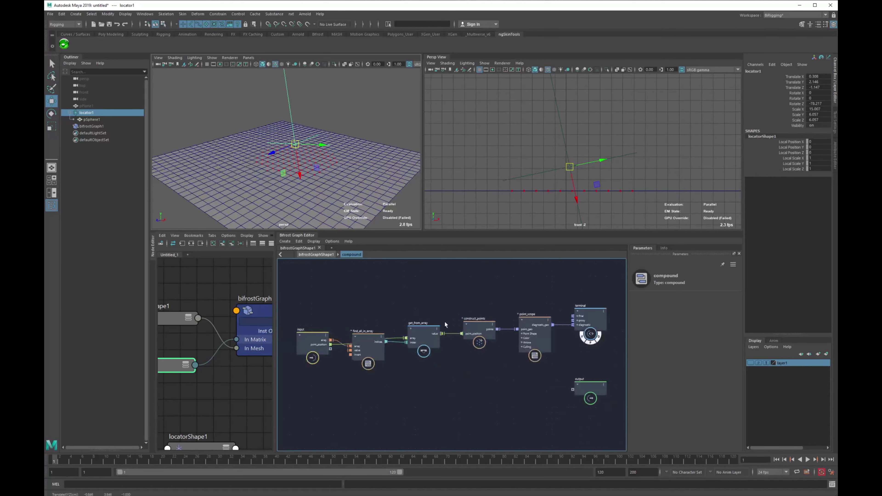
scroll(562, 351, up, 3)
alt+middle_drag(562, 350, 458, 378)
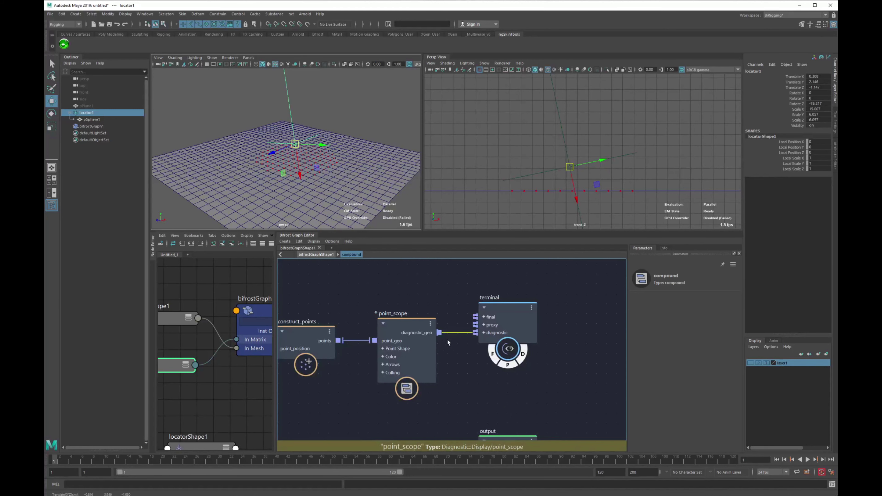
drag(439, 332, 474, 327)
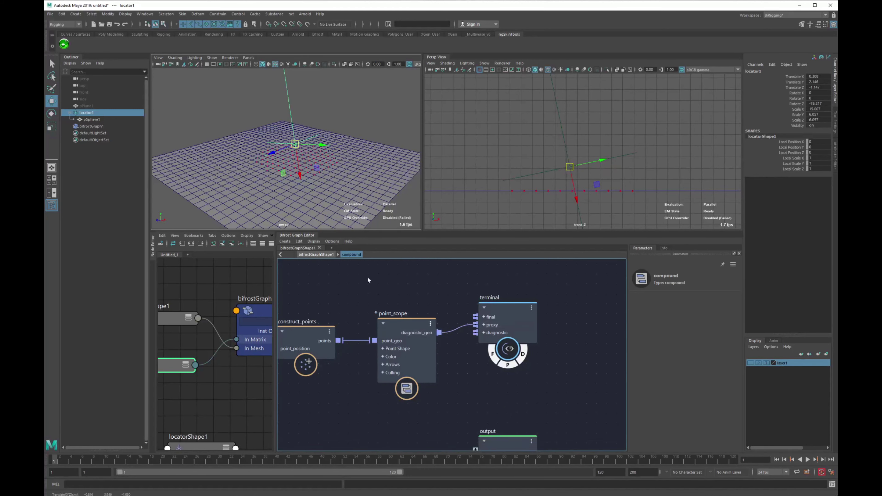
click(314, 254)
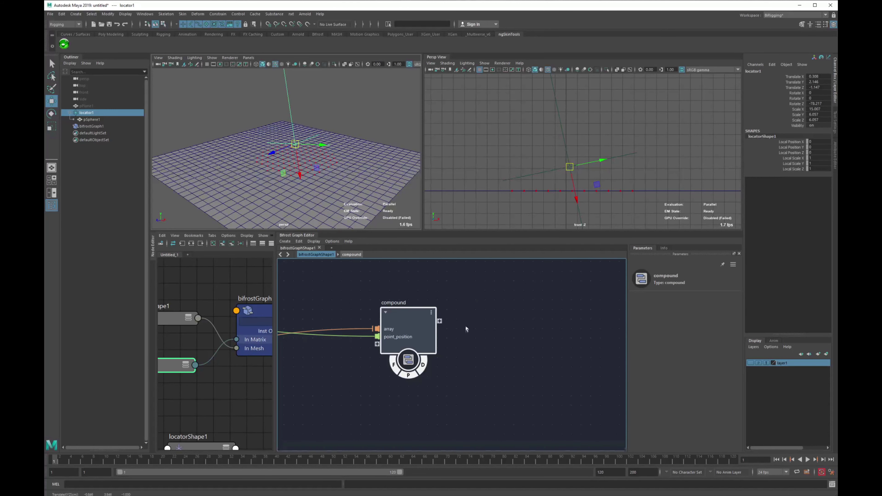
click(406, 378)
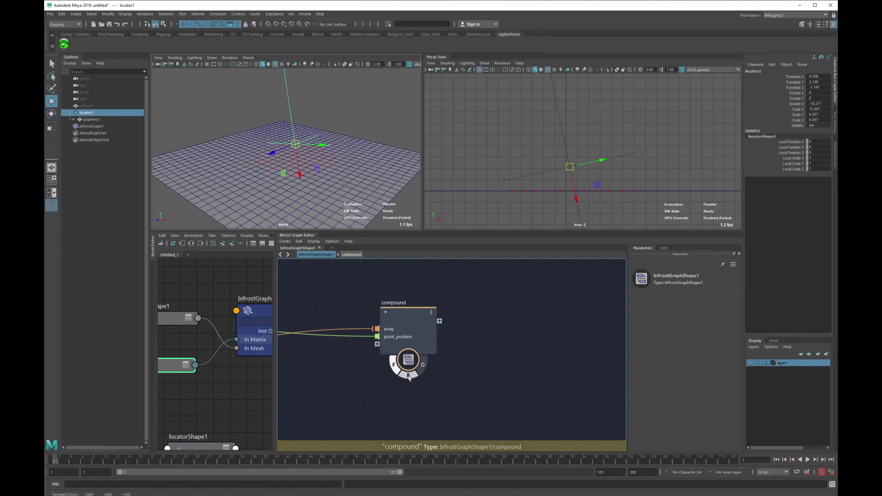
Reopen the compound, rewire diagnostic_geo to the terminal's diagnostic input, and return to bifrostGraphShape1.
double_click(417, 311)
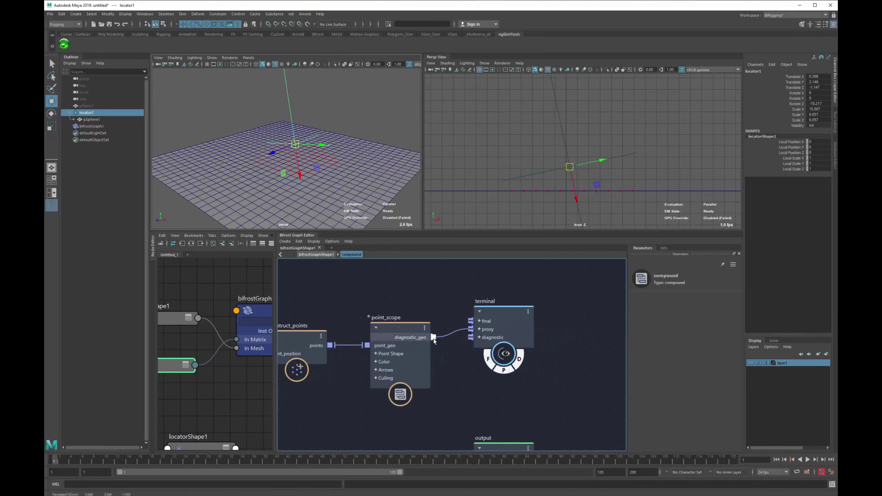
drag(470, 336, 467, 330)
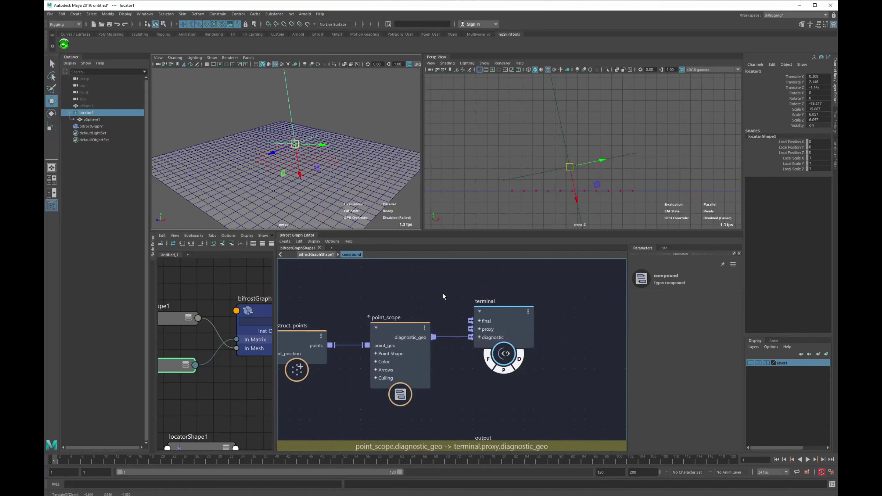
click(313, 254)
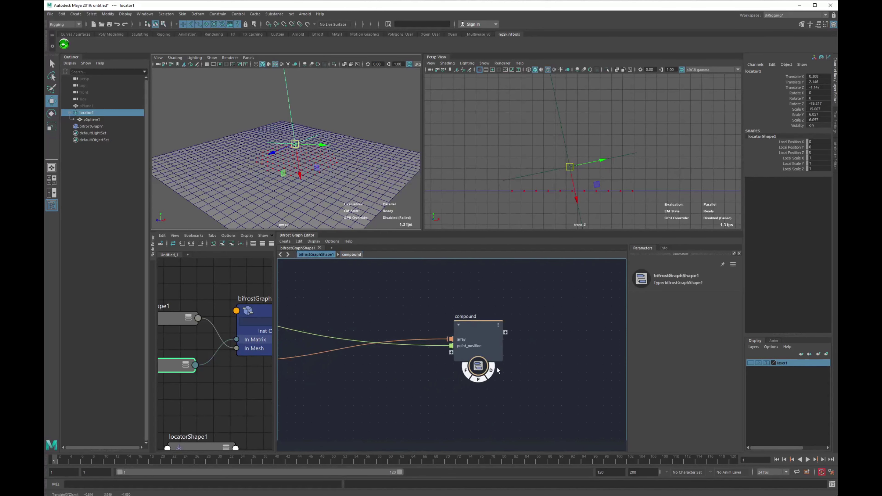
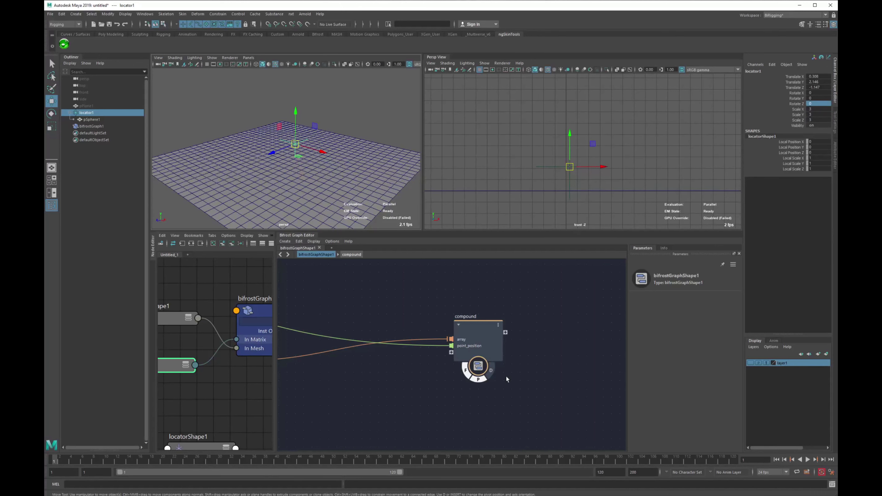
Scale the locator uniformly to about 5.81, then try moving it across the plane and undo the move.
key(e)
key(r)
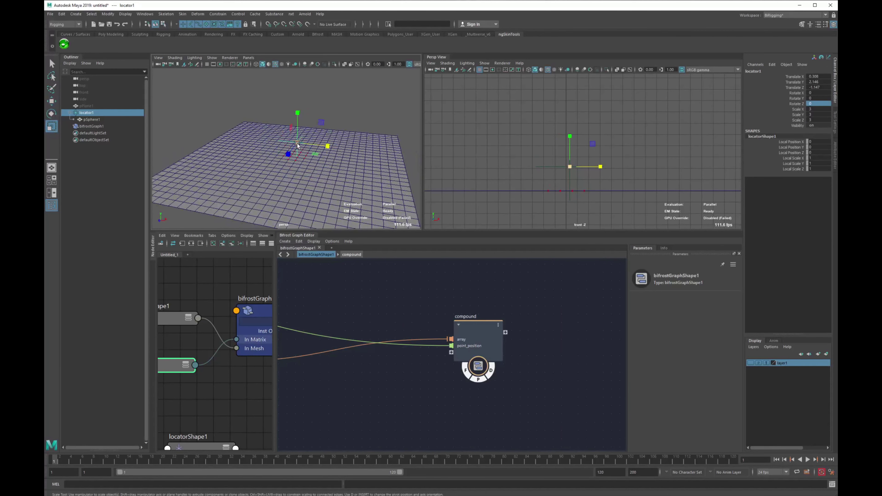
drag(297, 143, 332, 138)
alt+drag(330, 140, 287, 173)
key(w)
drag(296, 144, 319, 138)
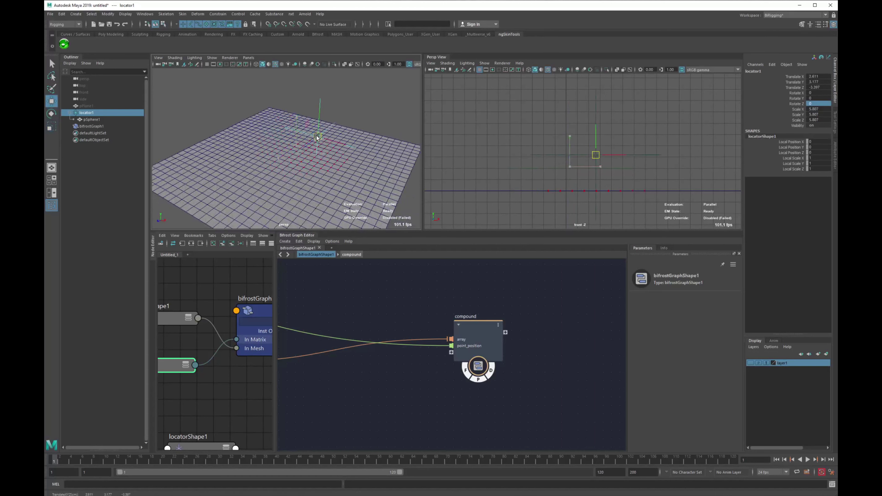
key(ctrl+z)
Move the set_point_position and output nodes together to free space for new nodes in bifrostGraphShape1.
key(a)
scroll(340, 359, up, 3)
alt+middle_drag(474, 321, 484, 343)
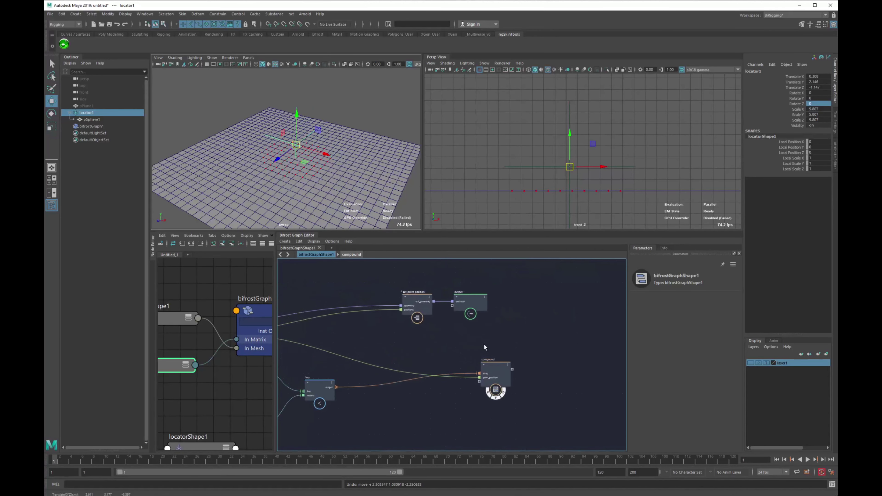
drag(487, 340, 467, 321)
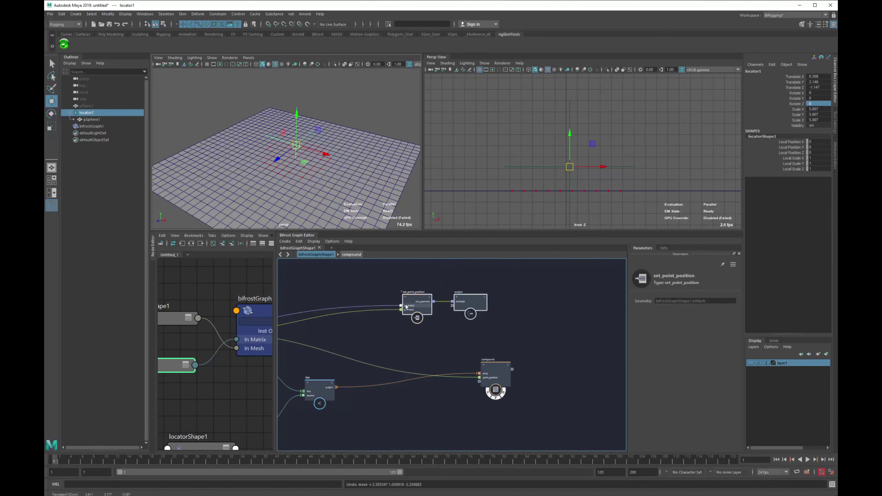
drag(412, 308, 465, 289)
click(389, 326)
Add an if node above the less node and connect less's output to its condition.
scroll(382, 334, up, 3)
middle_drag(387, 349, 429, 313)
key(Tab)
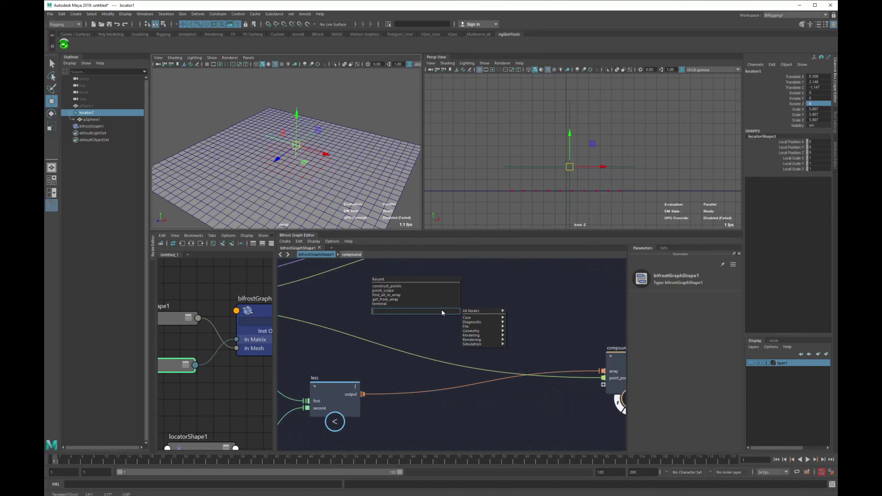
text(if)
key(Return)
mouse_move(442, 310)
mouse_down()
mouse_move(477, 291)
mouse_move(447, 307)
mouse_up()
middle_drag(403, 336, 444, 331)
Rename vtx_local's vector4 output port to norm_points.
scroll(361, 364, down, 2)
middle_drag(357, 368, 418, 362)
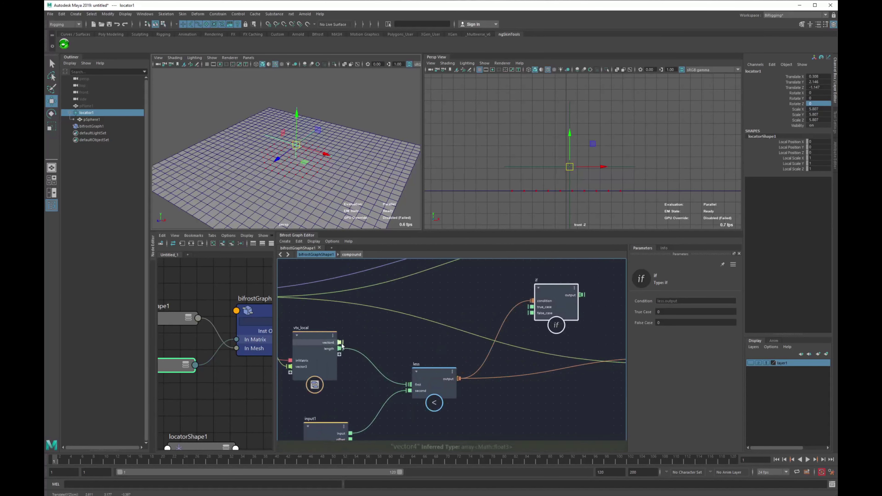
right_click(324, 348)
click(352, 348)
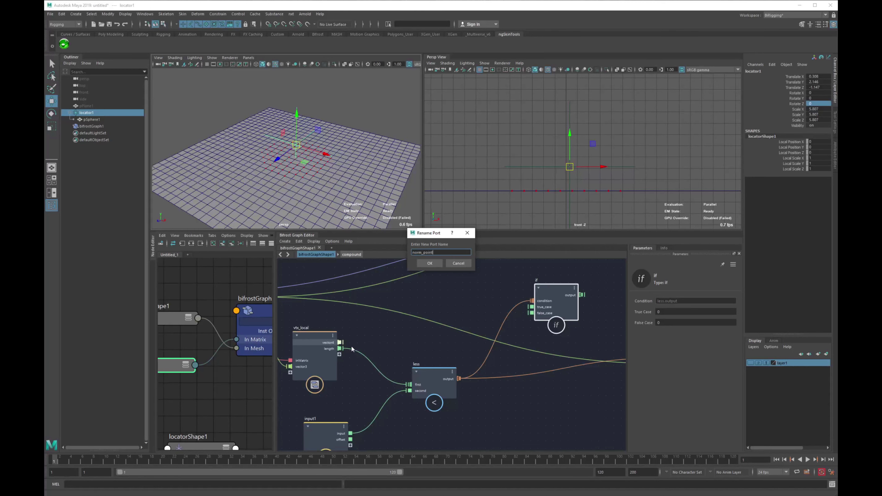
text(norm_points)
key(Return)
Rename vtx_local's norm_points output port to vtx_norm.
right_click(328, 345)
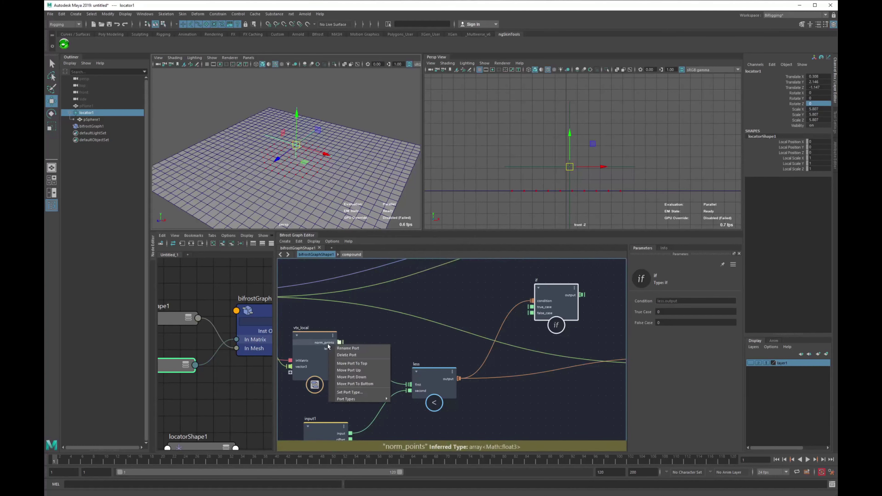
click(347, 349)
text(vtx_)
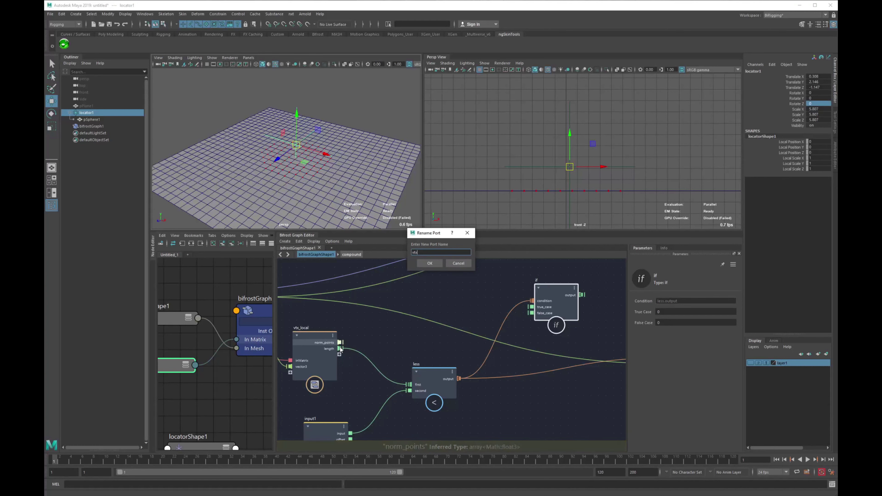
text(norm)
key(Return)
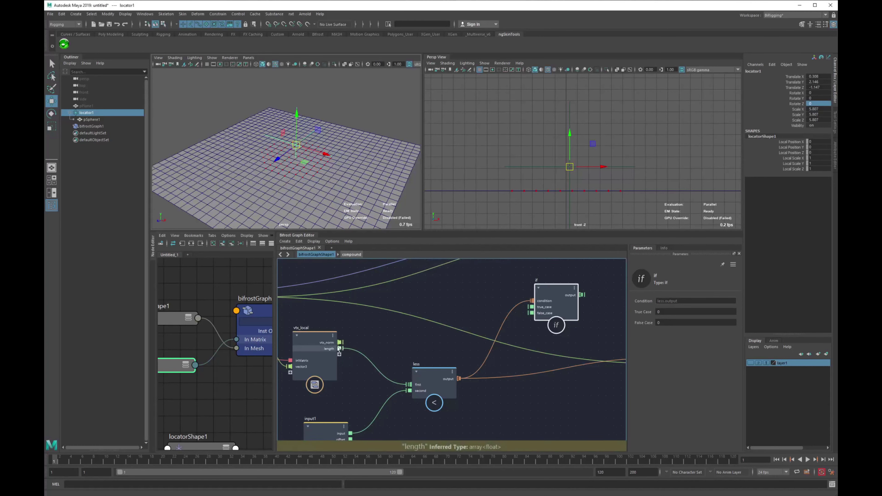
Connect vtx_norm to the if node's true_case and get_point_position's point_position to its false_case.
middle_drag(341, 349, 347, 362)
drag(510, 340, 536, 322)
scroll(365, 329, down, 2)
middle_drag(364, 329, 430, 345)
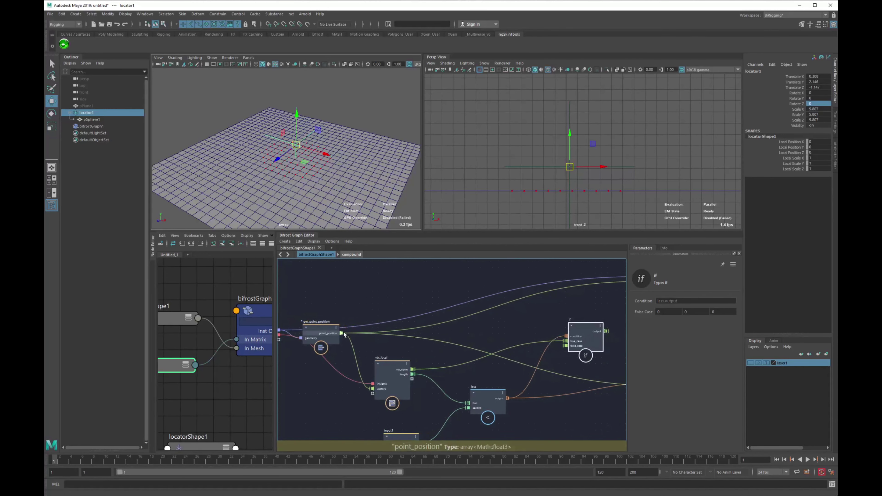
drag(568, 347, 568, 347)
Connect the if node's output to the positions input of set_point_position.
middle_drag(571, 367, 405, 389)
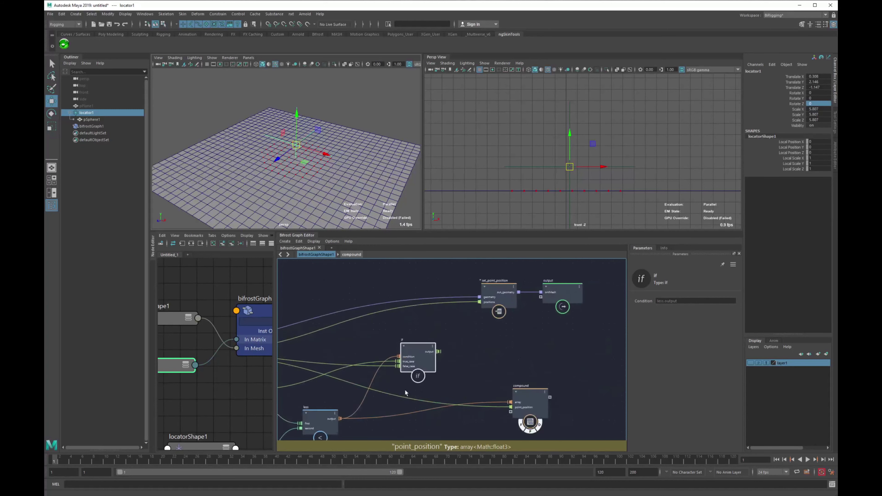
middle_drag(497, 383, 478, 399)
scroll(477, 399, up, 2)
drag(407, 361, 460, 297)
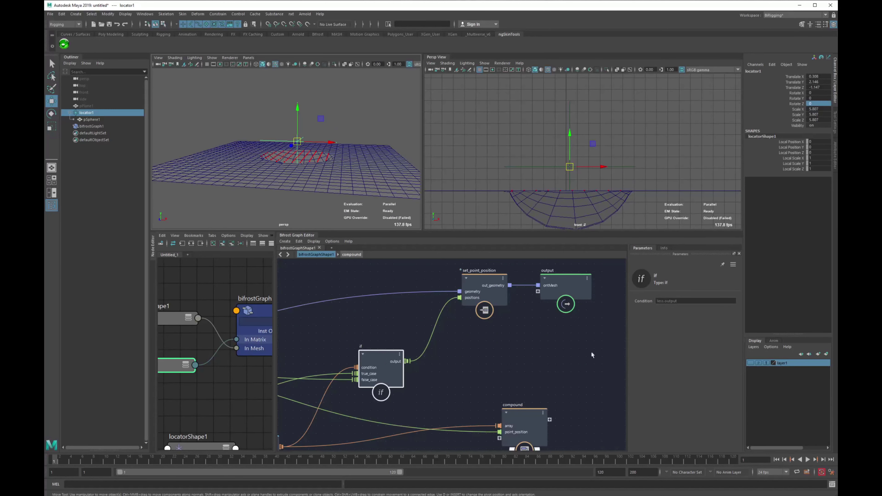
Move the compound node up closer to the if node and turn off its diagnostic display flag.
drag(533, 426, 549, 370)
click(552, 401)
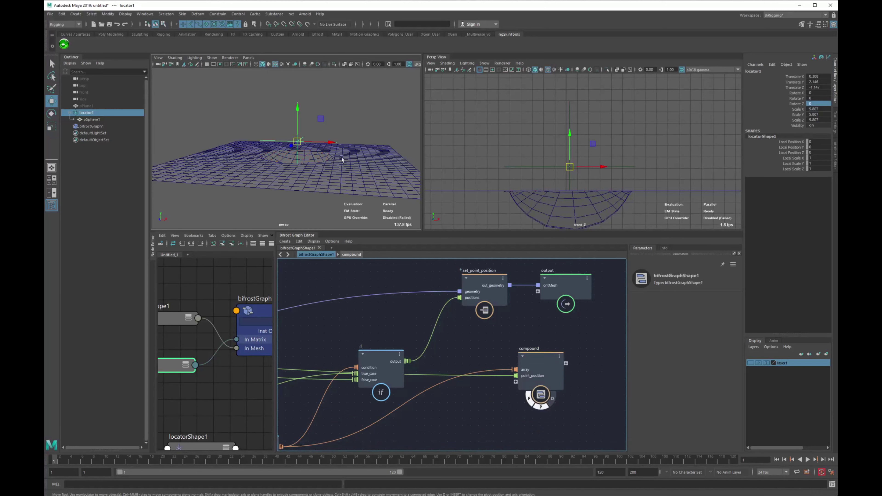
Raise the locator to a Translate Y of about 3.39, then try scaling it uniformly and undo the scale.
click(290, 119)
click(297, 144)
mouse_move(298, 145)
alt+mouse_down()
mouse_move(301, 169)
mouse_move(295, 91)
mouse_move(297, 131)
alt+mouse_up()
alt+drag(297, 131, 310, 166)
key(r)
key(ctrl+z)
key(ctrl+z)
Try changing the Input value of bifrostGraphShape1 and undo the change.
scroll(452, 316, down, 1)
alt+middle_drag(467, 327, 534, 333)
alt+middle_drag(357, 378, 443, 339)
click(330, 384)
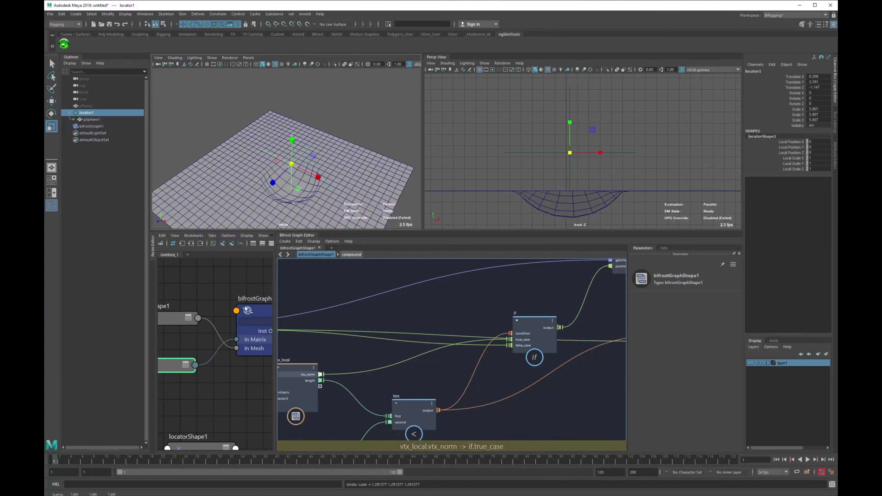
click(799, 77)
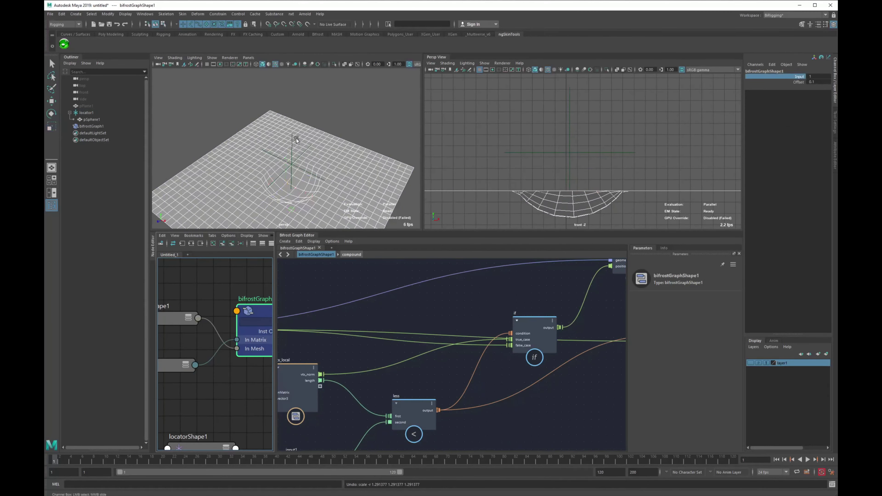
middle_drag(296, 140, 305, 138)
key(ctrl+z)
Move the locator to about 1.74 in Translate X and 4.25 in Translate Y.
alt+drag(299, 188, 287, 172)
click(307, 163)
key(w)
alt+drag(287, 171, 331, 131)
Reposition the input1 node just below vtx_local in the Bifrost graph.
alt+middle_drag(436, 385, 537, 378)
scroll(537, 377, down, 1)
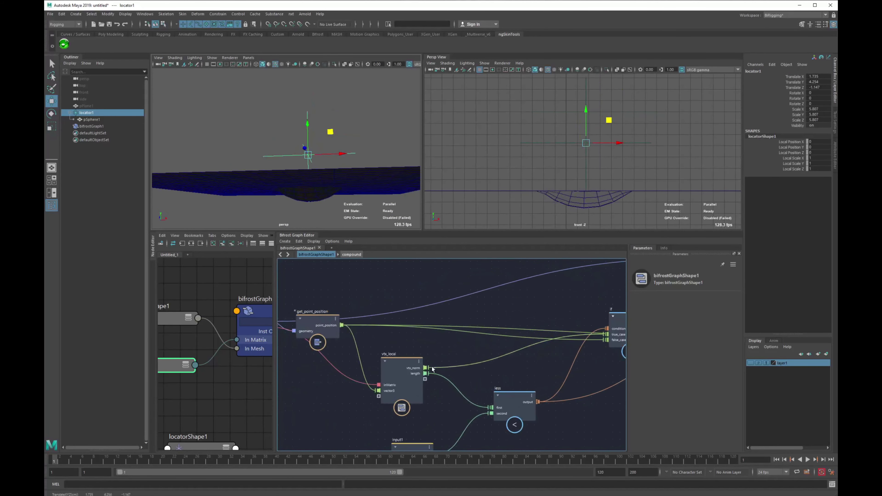
alt+middle_drag(416, 362, 390, 345)
alt+middle_drag(482, 369, 521, 369)
drag(430, 434, 317, 423)
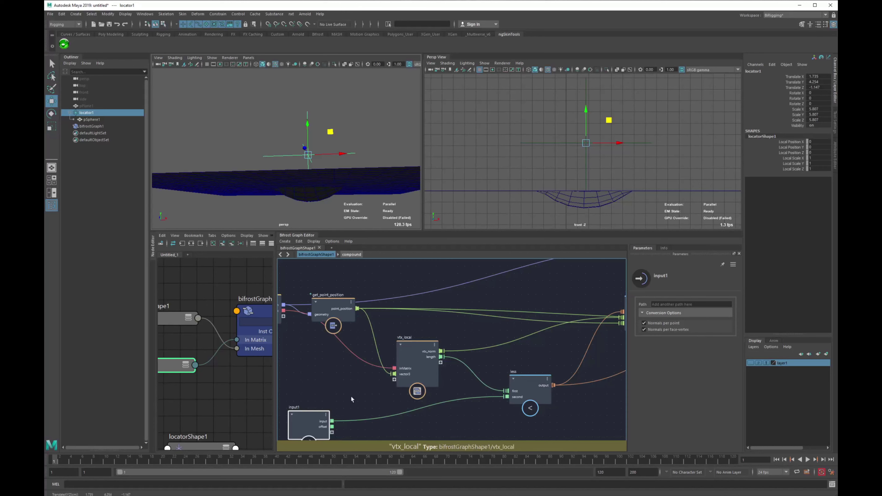
alt+middle_drag(447, 415, 330, 417)
drag(410, 389, 446, 402)
alt+middle_drag(322, 418, 394, 388)
alt+middle_drag(339, 394, 395, 381)
drag(315, 385, 434, 390)
alt+middle_drag(499, 352, 422, 392)
scroll(427, 385, up, 1)
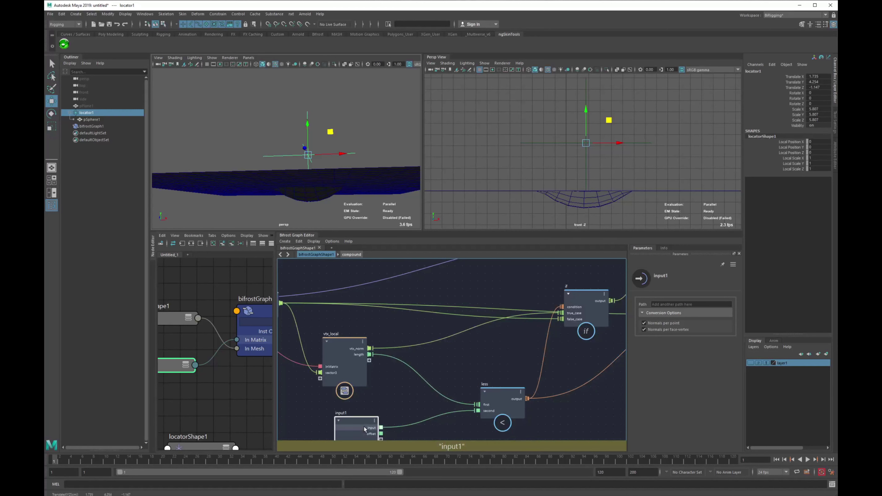
drag(364, 426, 363, 419)
Rename input1's input port to radius.
click(252, 311)
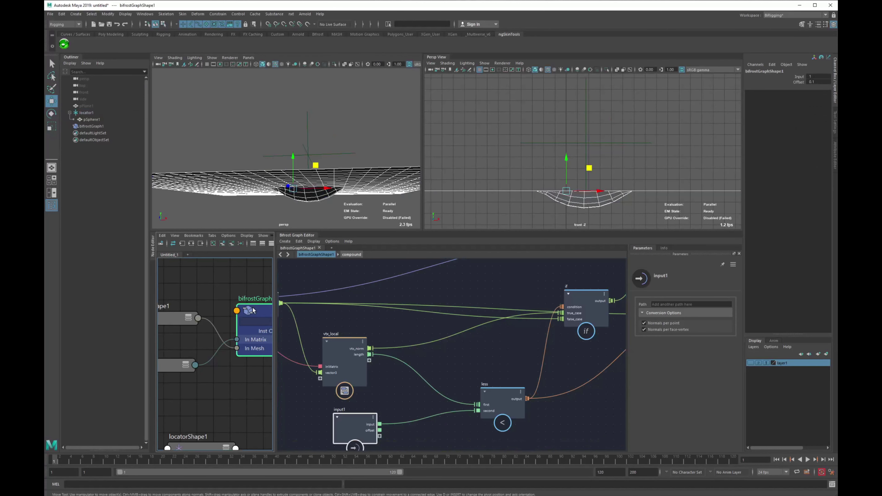
right_click(379, 423)
click(379, 429)
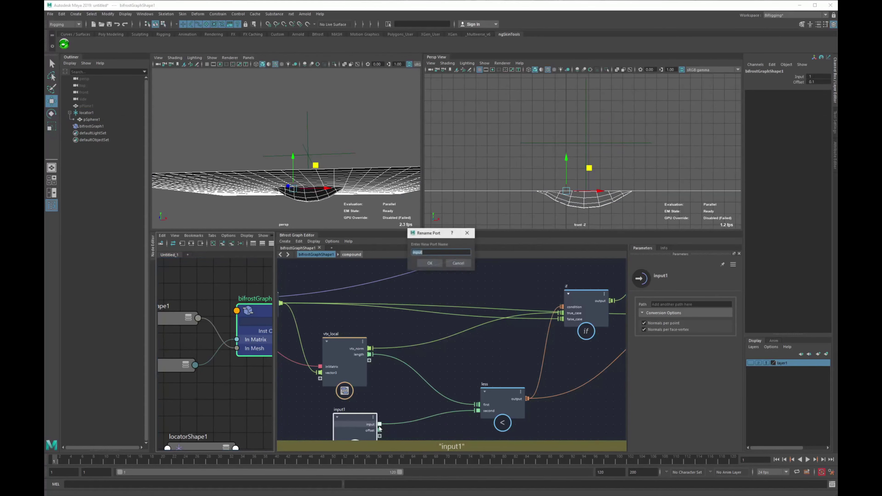
key(Return)
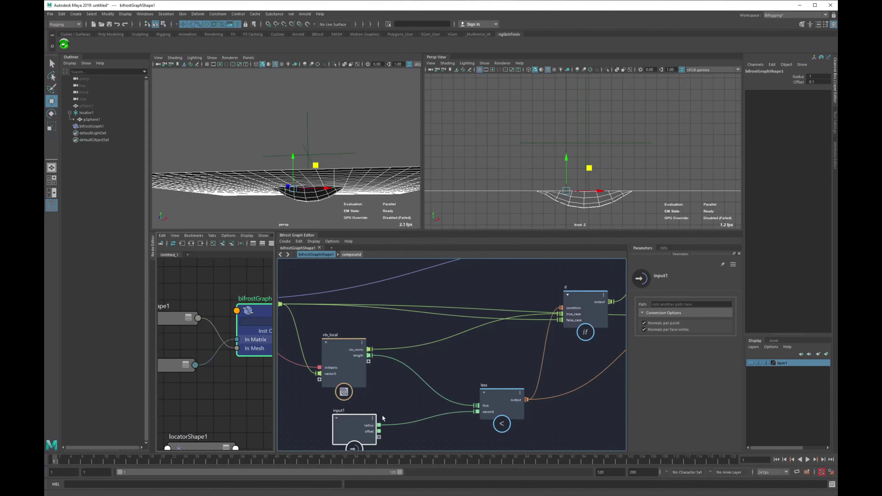
click(397, 405)
key(Tab)
text(mult)
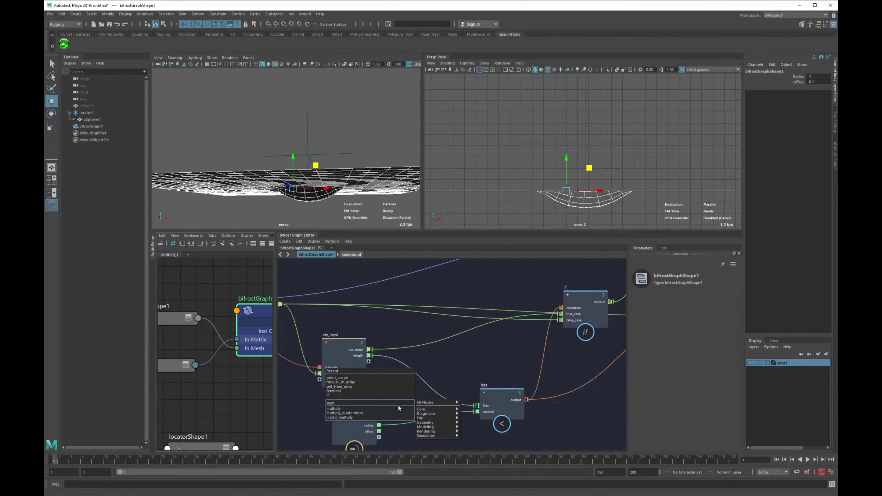
key(Return)
drag(403, 405, 461, 355)
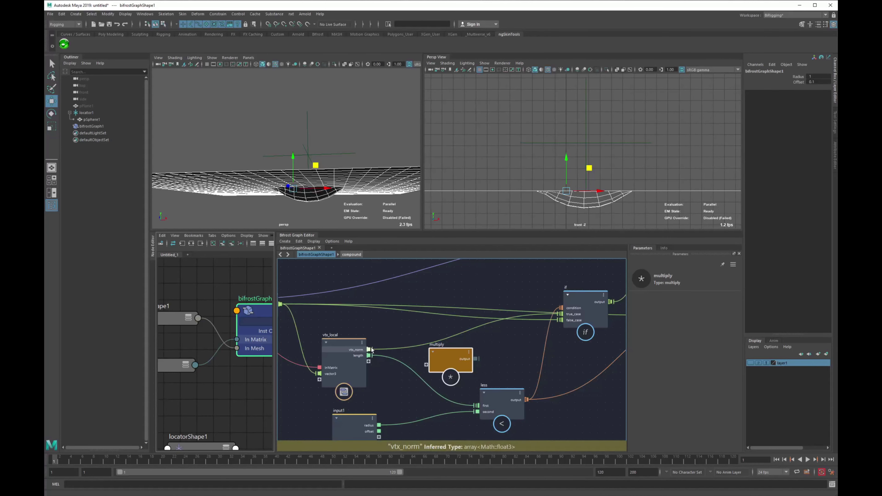
key(Delete)
Move input1 away from vtx_local, connect its radius to a new port on vtx_local, and open vtx_local.
middle_drag(343, 434, 427, 392)
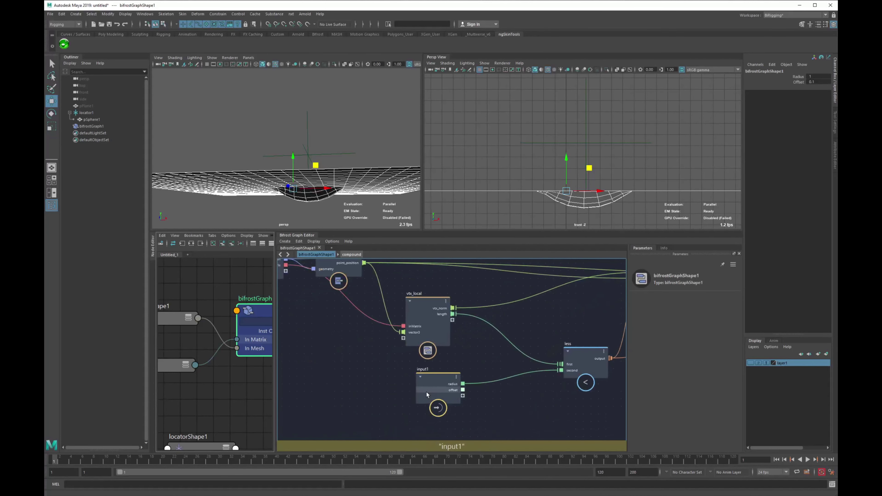
drag(427, 393, 330, 395)
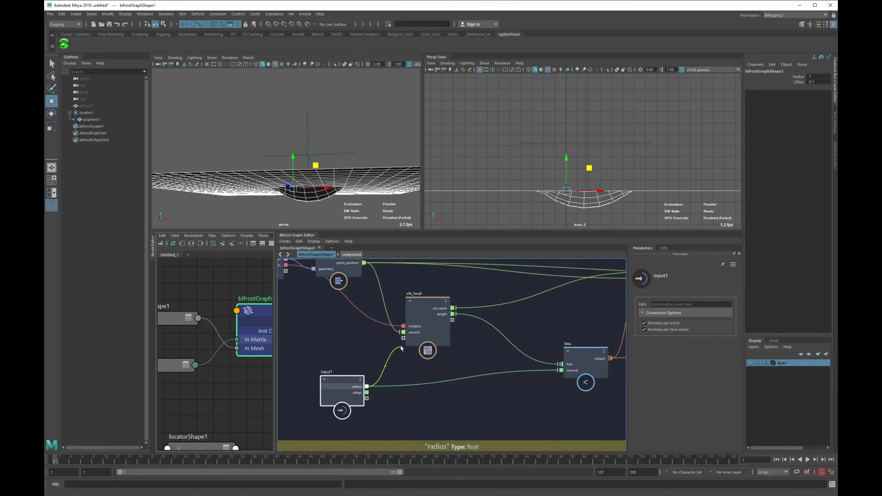
double_click(427, 309)
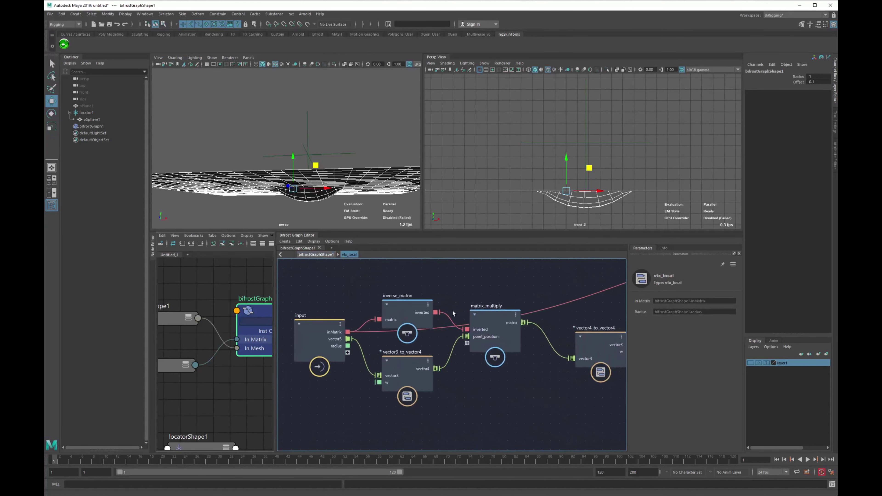
Move the normalize node inside vtx_local up above the matrix connection to make room around it.
middle_drag(536, 388, 315, 365)
scroll(315, 365, down, 1)
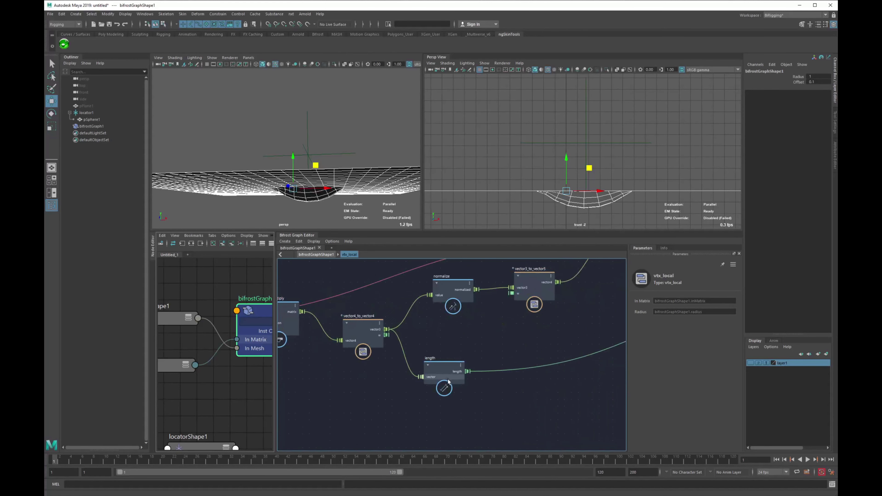
middle_drag(451, 382, 416, 430)
drag(416, 337, 364, 274)
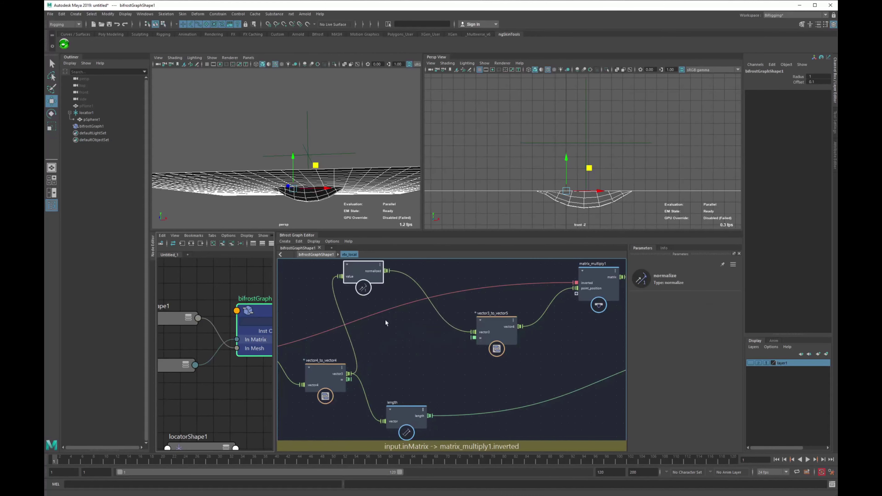
middle_drag(385, 320, 404, 381)
click(445, 327)
Delete the radius port from the input node inside vtx_local.
middle_drag(372, 300, 544, 255)
middle_drag(400, 364, 521, 335)
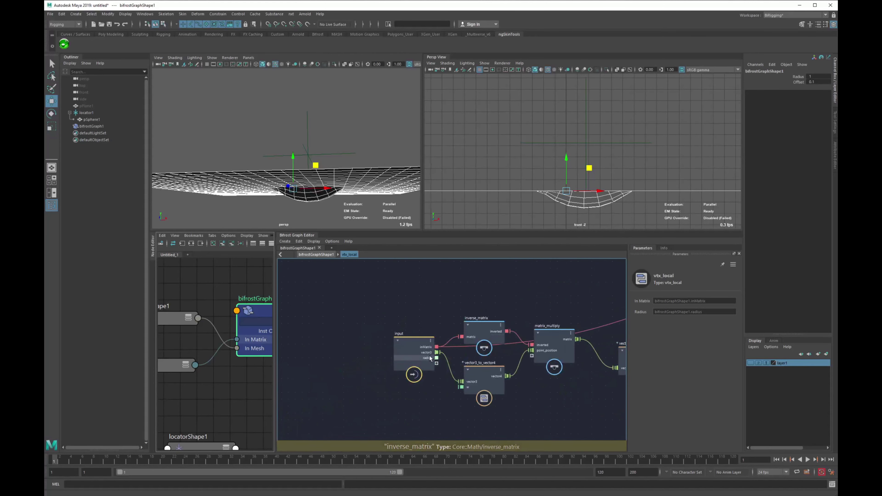
right_click(429, 357)
click(450, 369)
Add a second input node above the normalize node inside vtx_local.
key(f)
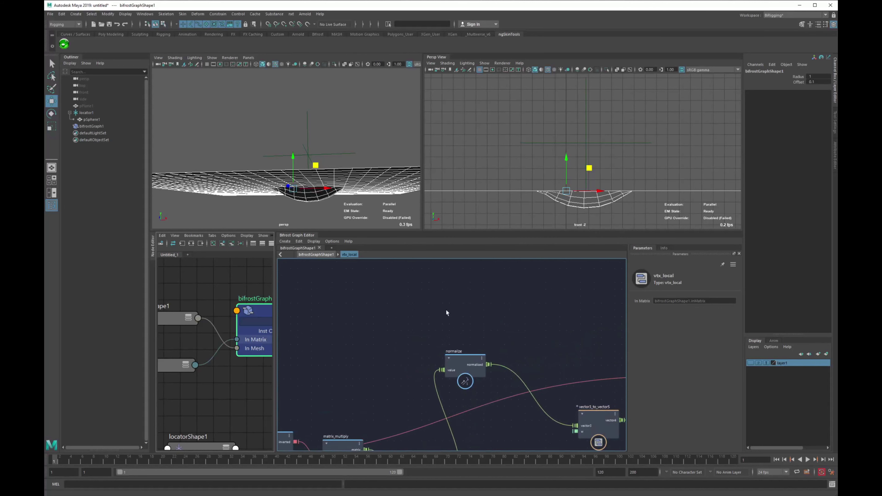
key(Tab)
text(input)
key(Down)
key(Return)
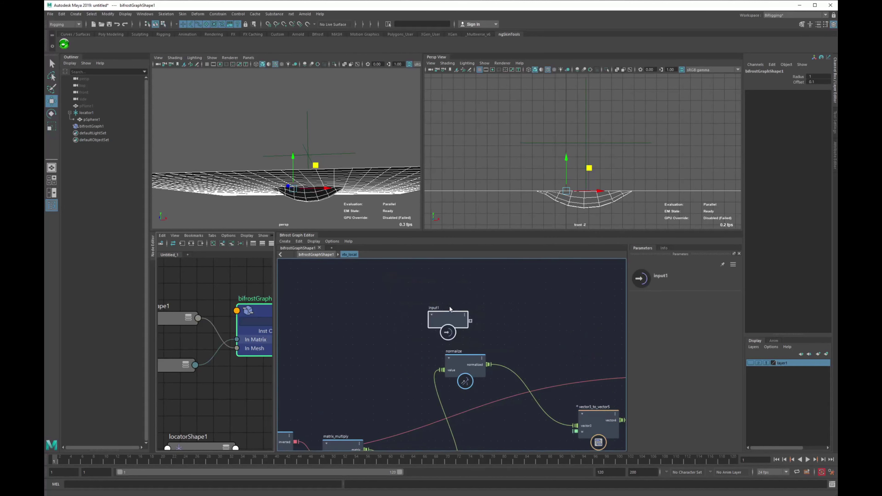
Add a multiply node beyond the new input node and connect normalize's normalized output to it.
key(Tab)
text(multiply)
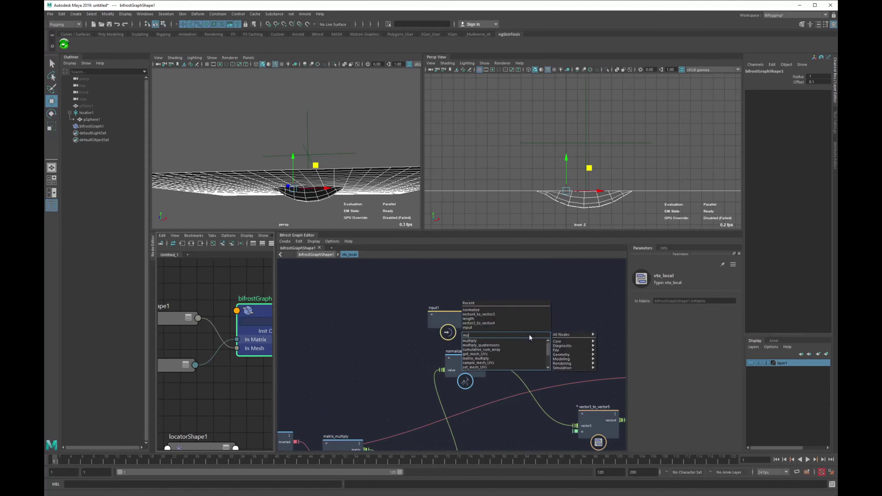
key(Return)
alt+middle_drag(529, 334, 471, 336)
drag(470, 336, 520, 313)
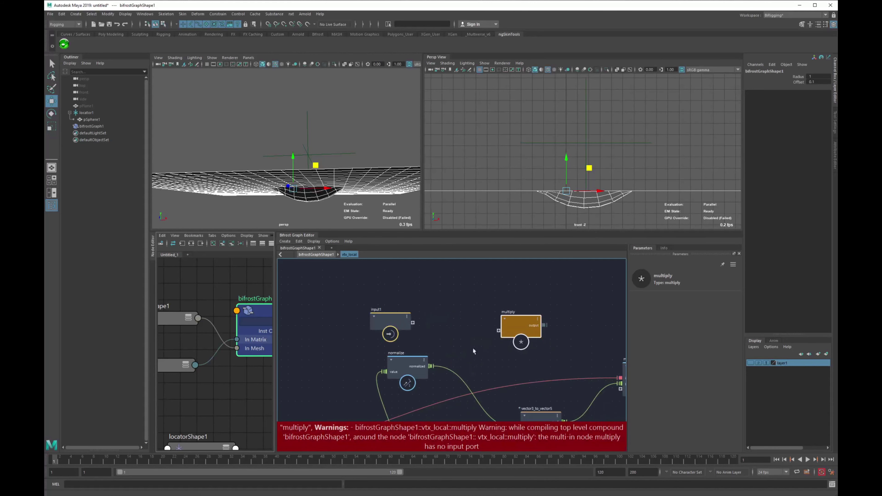
drag(432, 367, 446, 357)
drag(498, 330, 424, 330)
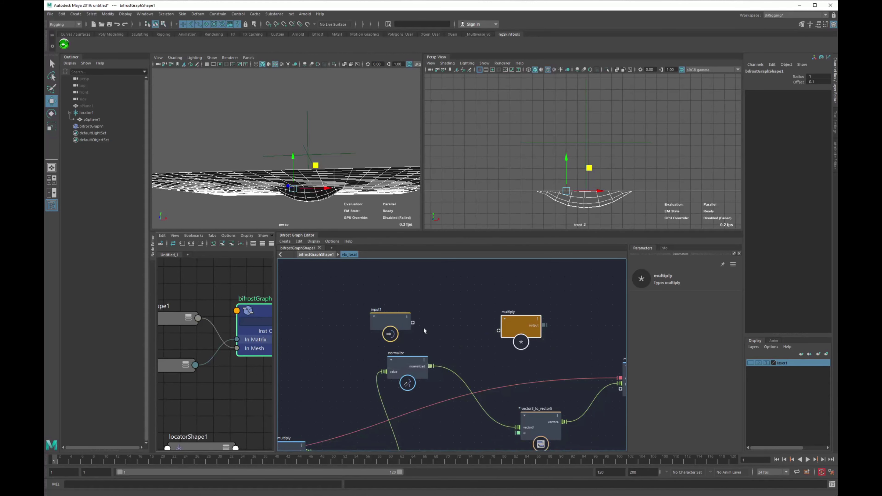
drag(431, 366, 499, 331)
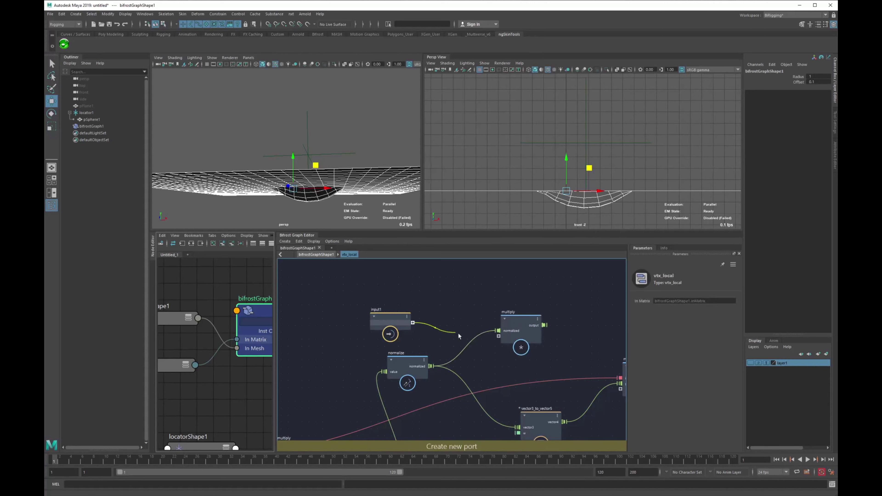
Add a value node, wire it to the new input node to create a float port, and rename that port radius.
key(Tab)
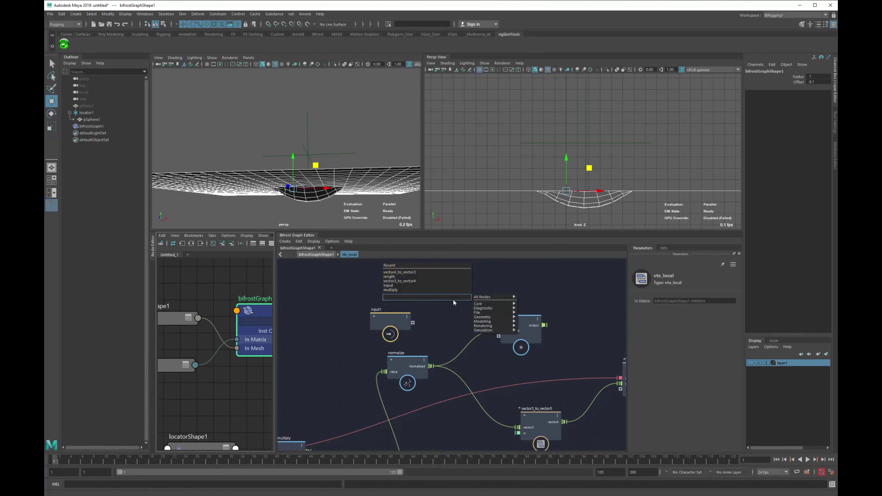
text(val)
key(Return)
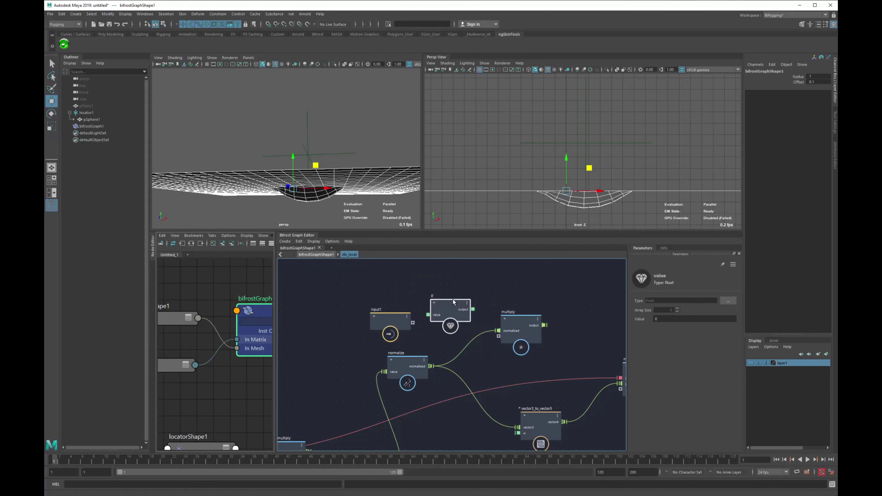
drag(427, 315, 413, 323)
right_click(413, 324)
click(413, 326)
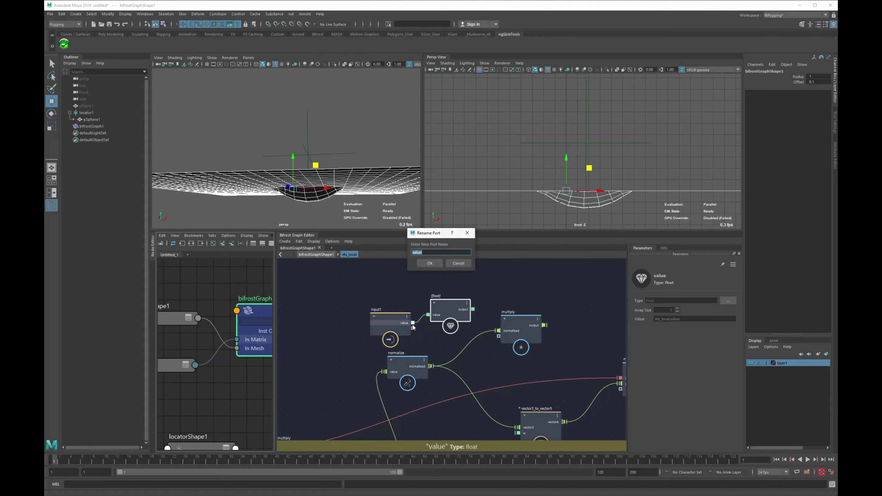
text(radius)
key(Return)
Delete the temporary value node and connect the input node's radius port to the multiply node.
drag(456, 312, 479, 285)
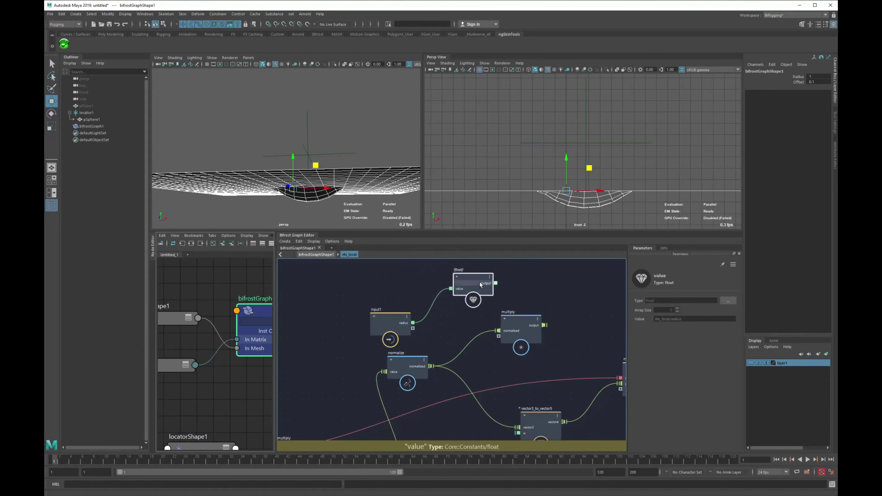
key(Delete)
drag(413, 323, 498, 337)
Connect multiply's output to the vector3 input of the vector3-to-vector4 node, replacing the direct normalize connection.
alt+middle_drag(575, 374, 486, 365)
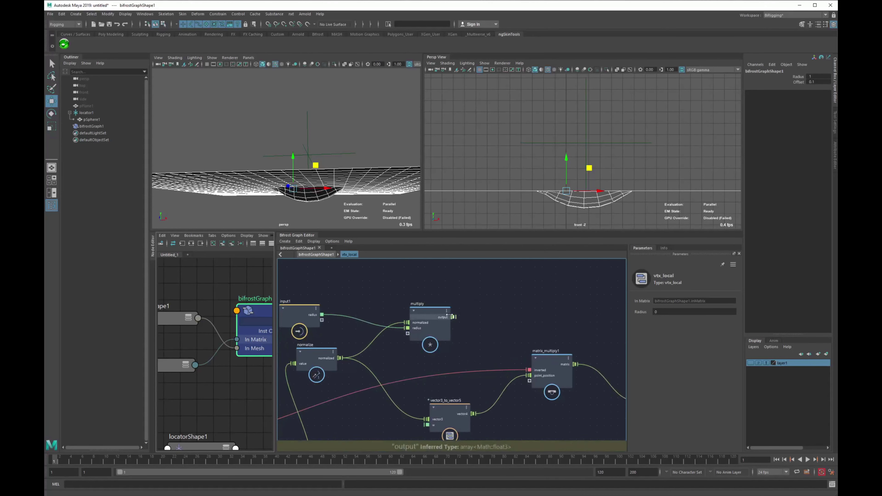
drag(410, 419, 427, 420)
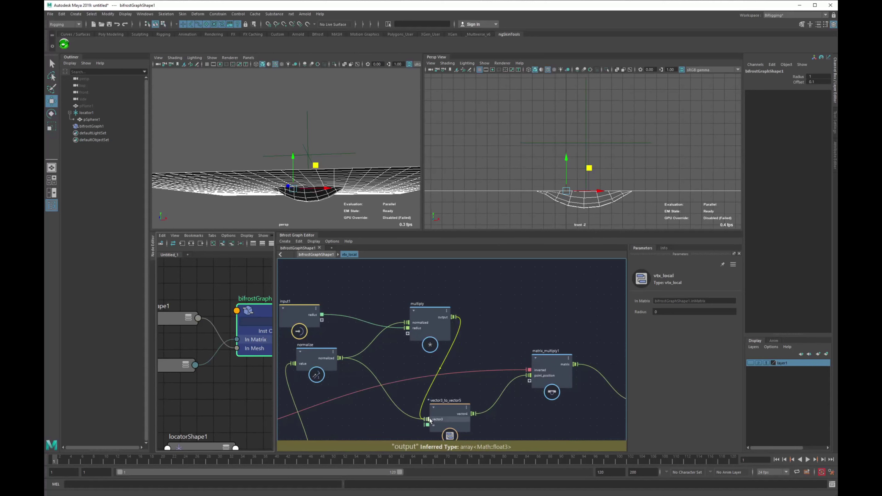
alt+drag(323, 96, 294, 121)
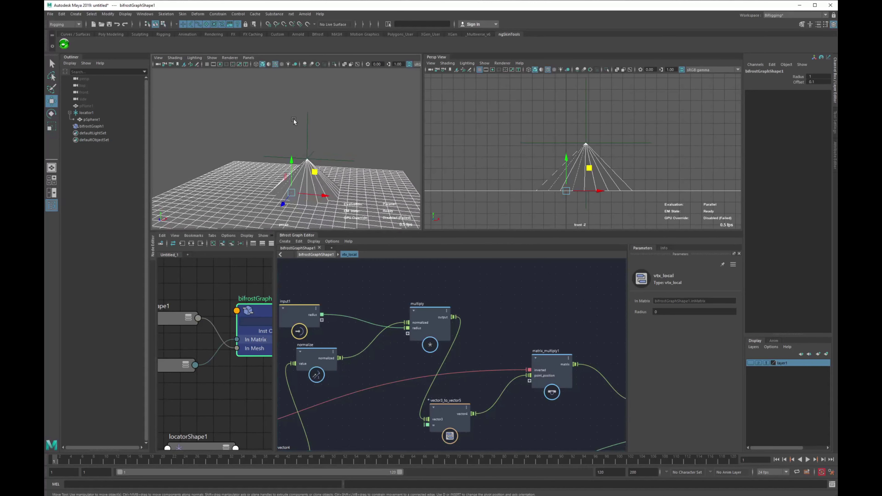
click(354, 226)
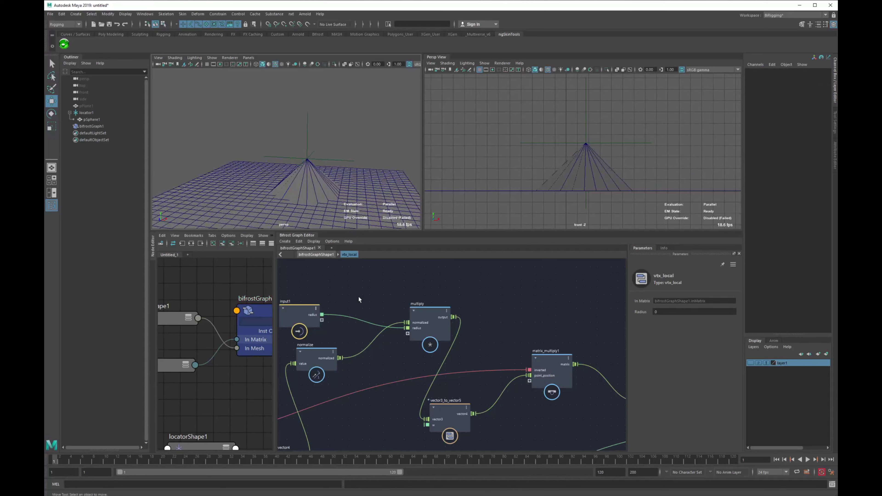
Return to the top-level bifrostGraphShape1 graph and connect the input node's radius port to vtx_local's radius input.
click(317, 254)
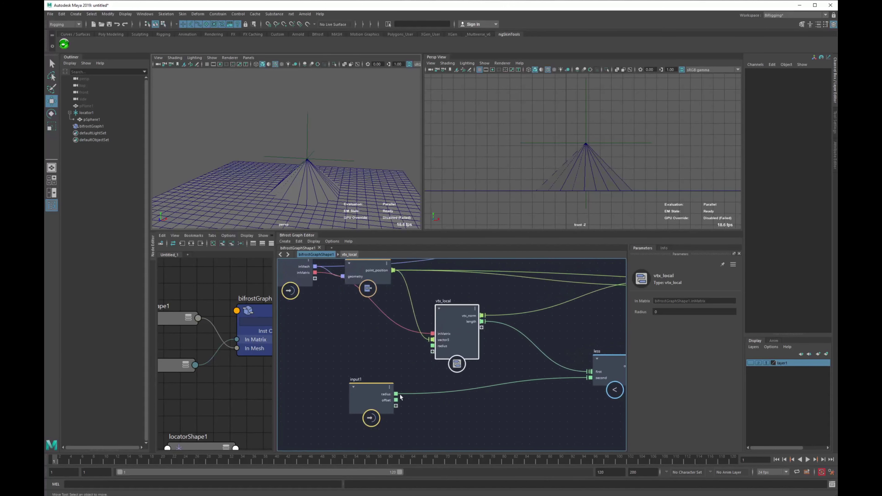
drag(418, 367, 433, 346)
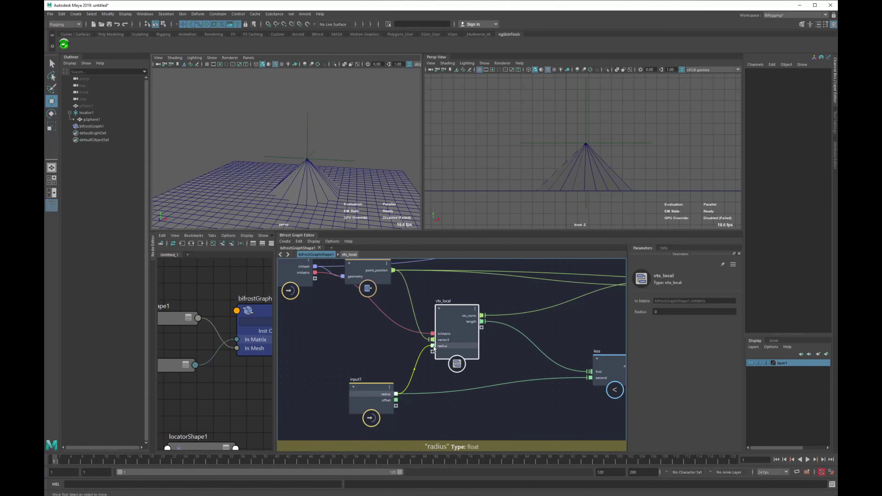
alt+drag(334, 202, 330, 191)
click(308, 142)
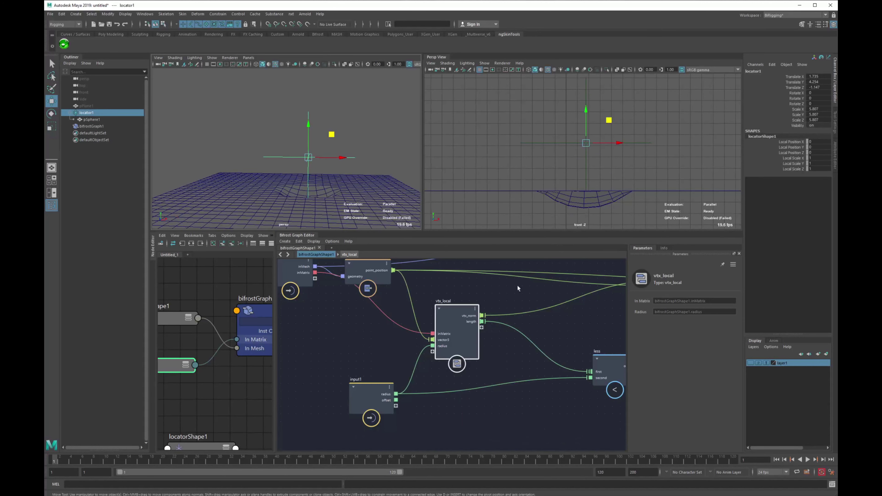
Select the bifrostGraph node and raise its exposed Radius attribute to about 1.58.
click(367, 388)
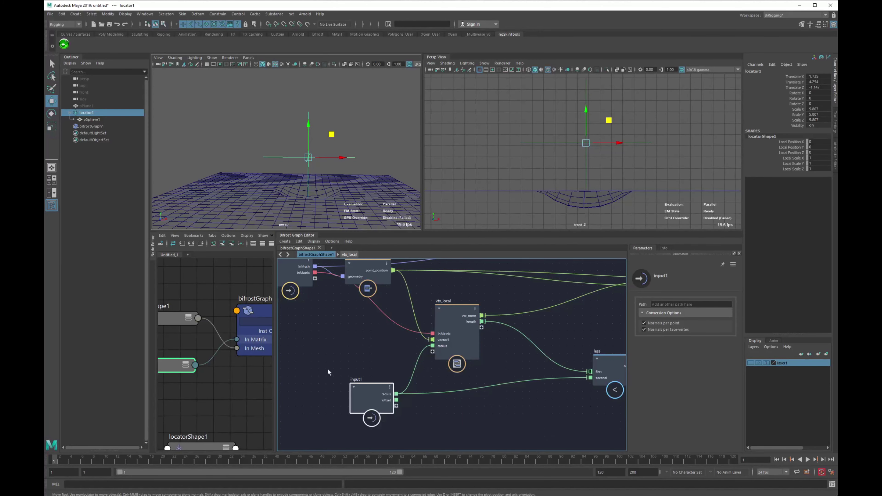
click(256, 306)
click(797, 76)
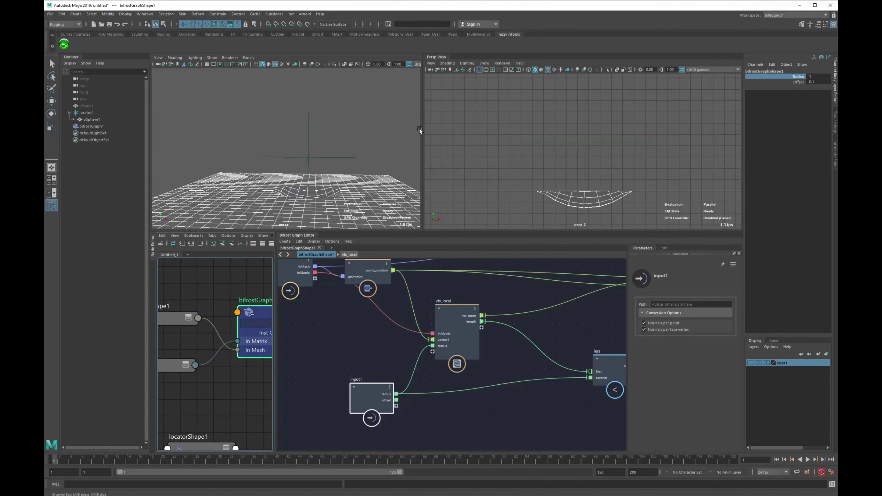
mouse_move(410, 139)
middle_down()
mouse_move(368, 140)
mouse_move(410, 141)
middle_up()
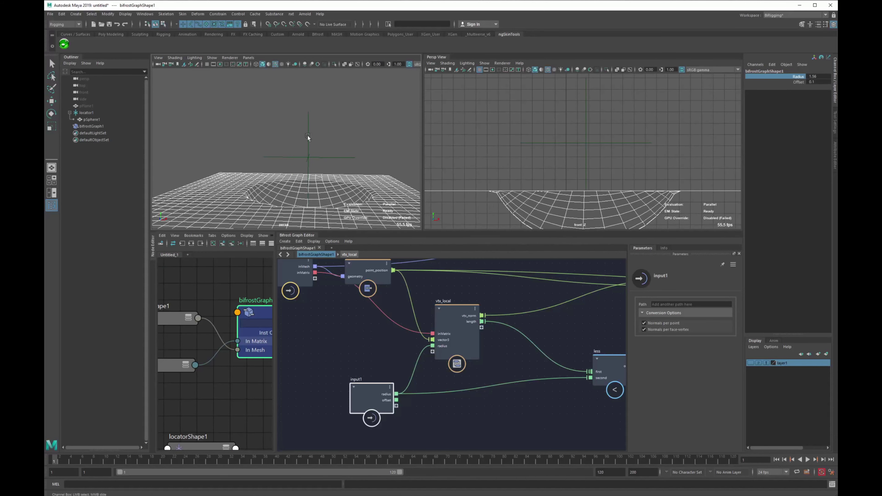
Try the deformer by scaling the locator to about 7.49 in X and 3.596 in Y and Z, and rotating it to about -98.7° in Z.
click(308, 139)
key(r)
alt+drag(342, 157, 366, 171)
alt+right_drag(364, 172, 307, 173)
key(w)
key(r)
drag(300, 158, 279, 158)
key(e)
drag(324, 140, 327, 172)
key(w)
Undo the locator's last trial transformations.
key(ctrl+z)
key(ctrl+z)
key(ctrl+z)
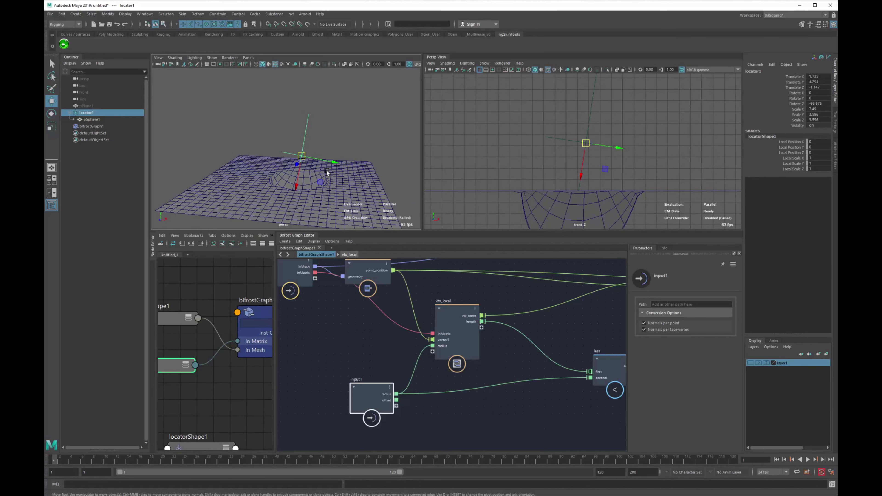